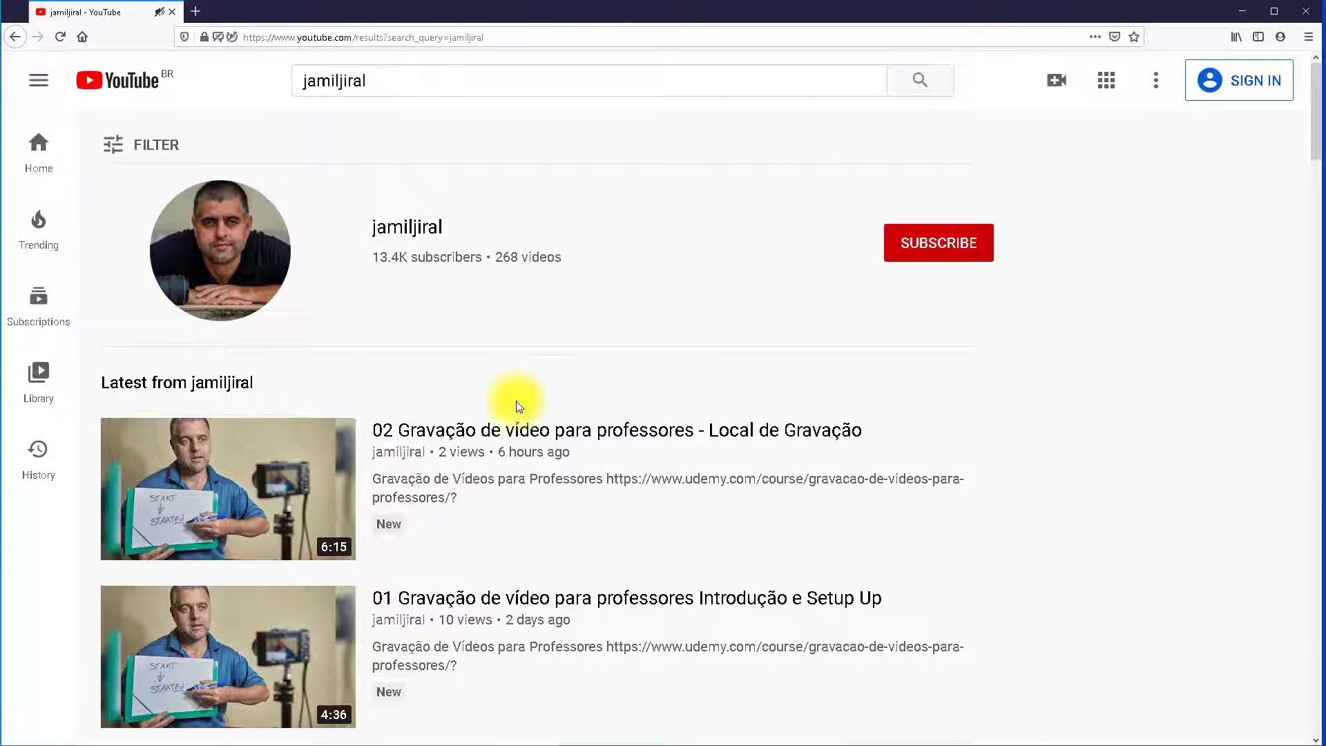
- From the lesson video, go to the instructor's channel playlists and open the video-recording course playlist
left_click(518, 429)
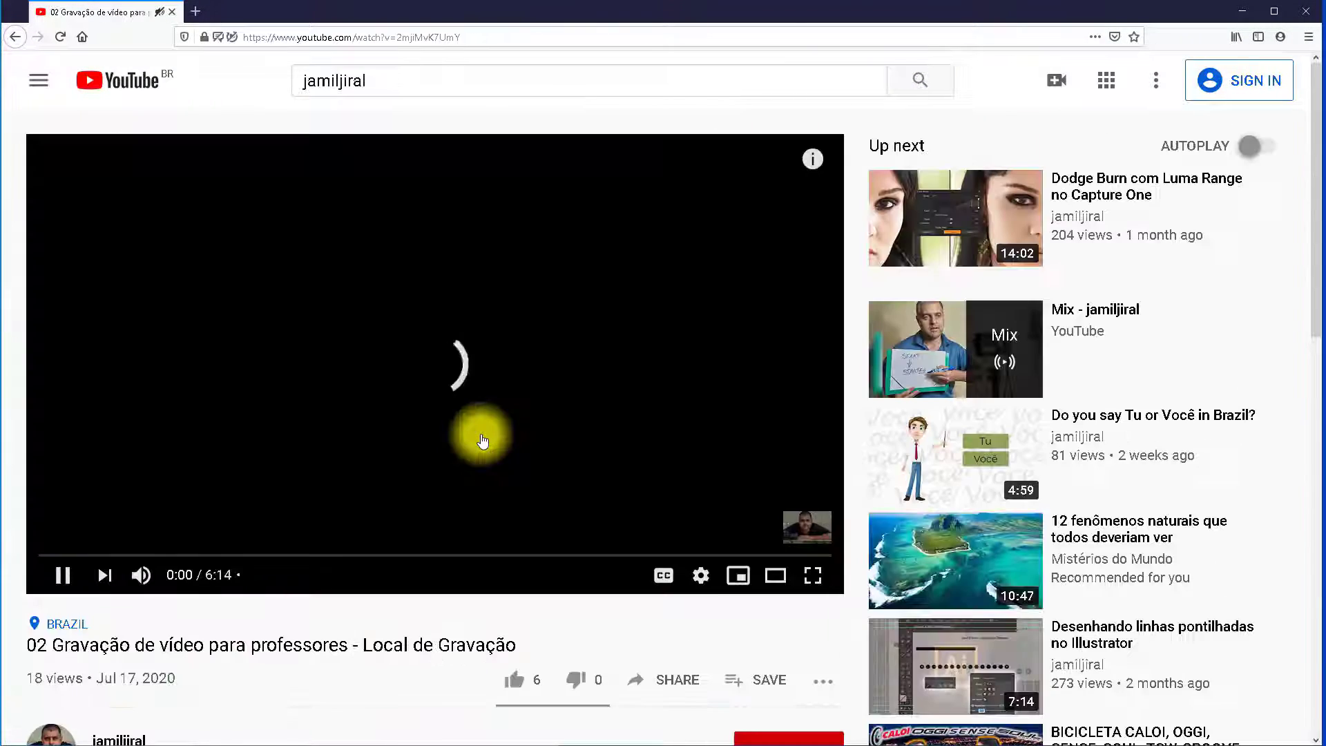
scroll(258, 647, "down", 5)
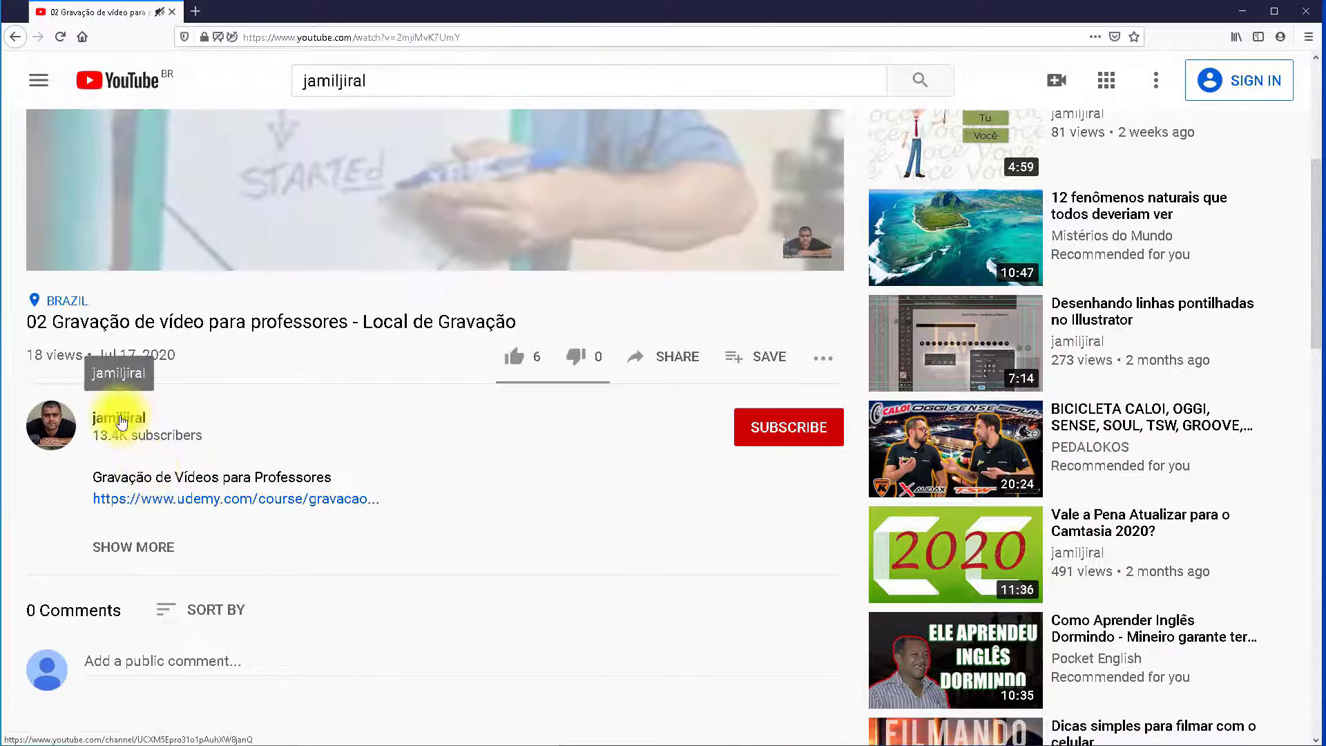
left_click(120, 420)
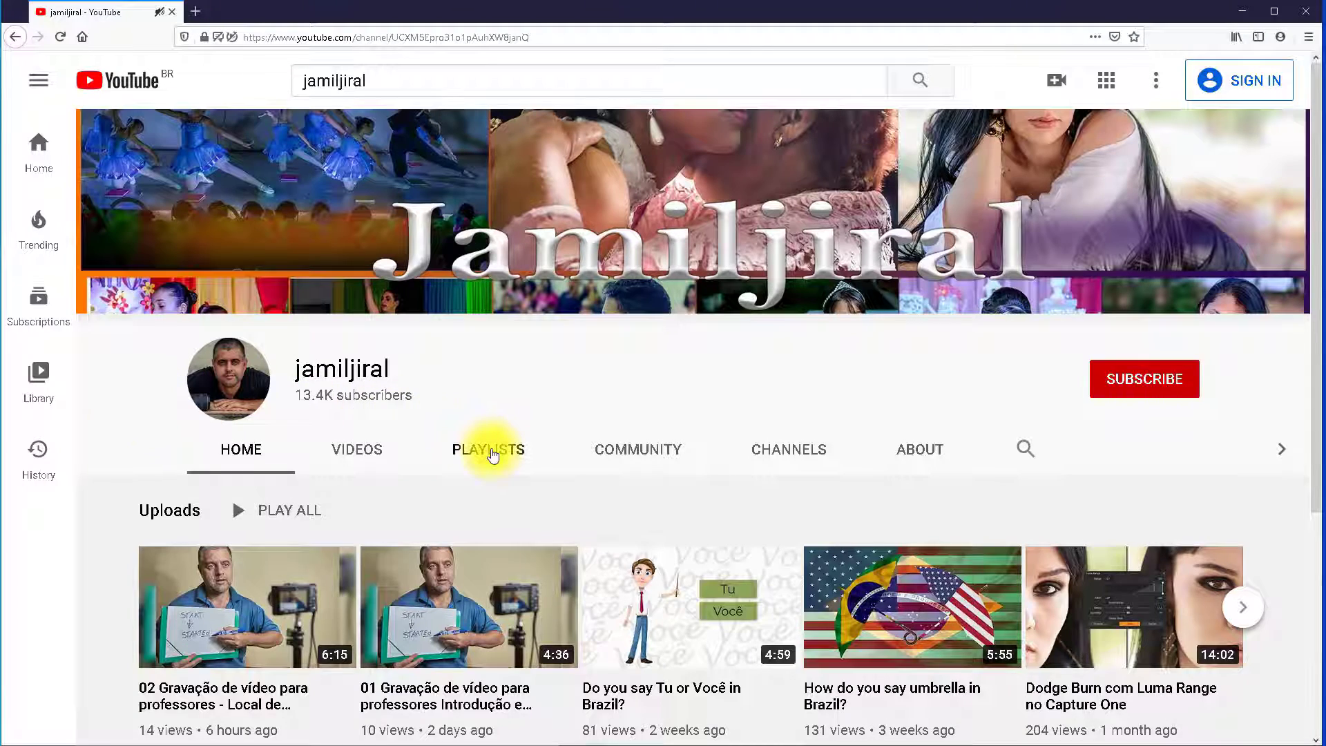
left_click(492, 455)
scroll(45, 556, "down", 3)
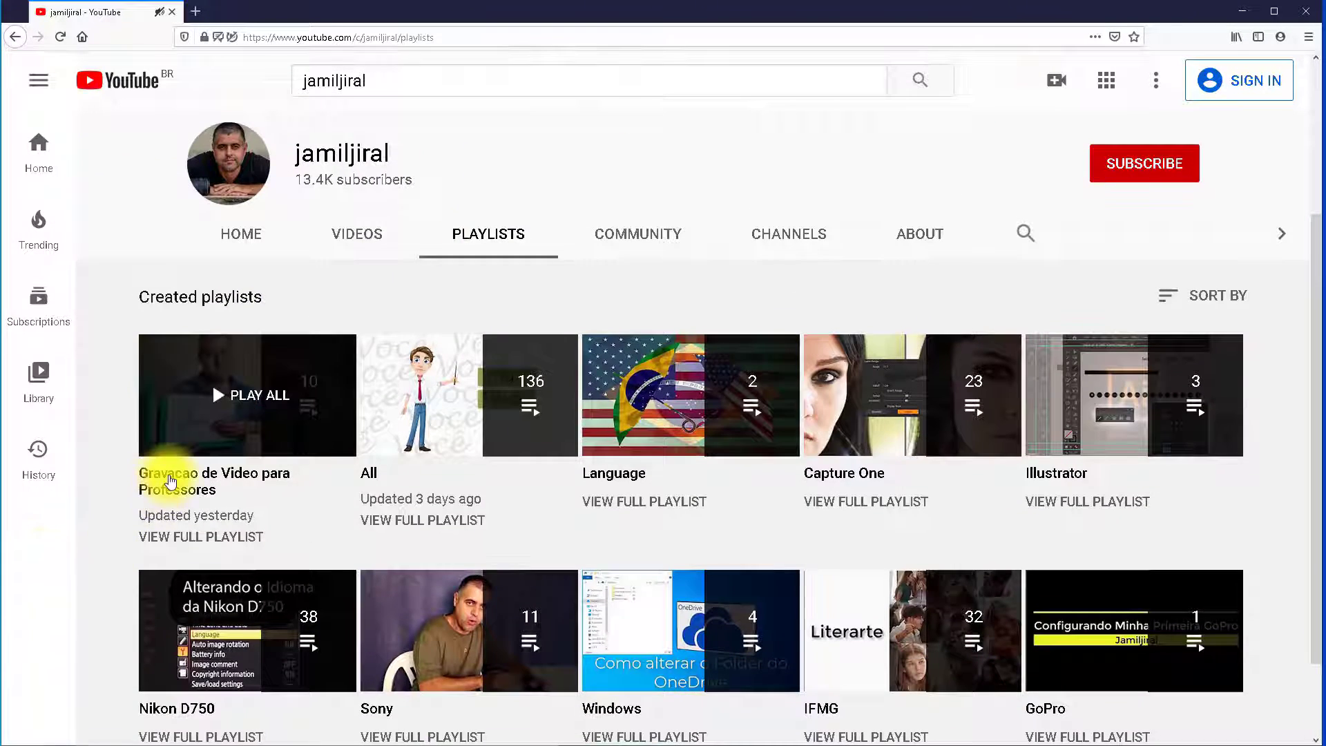
left_click(171, 481)
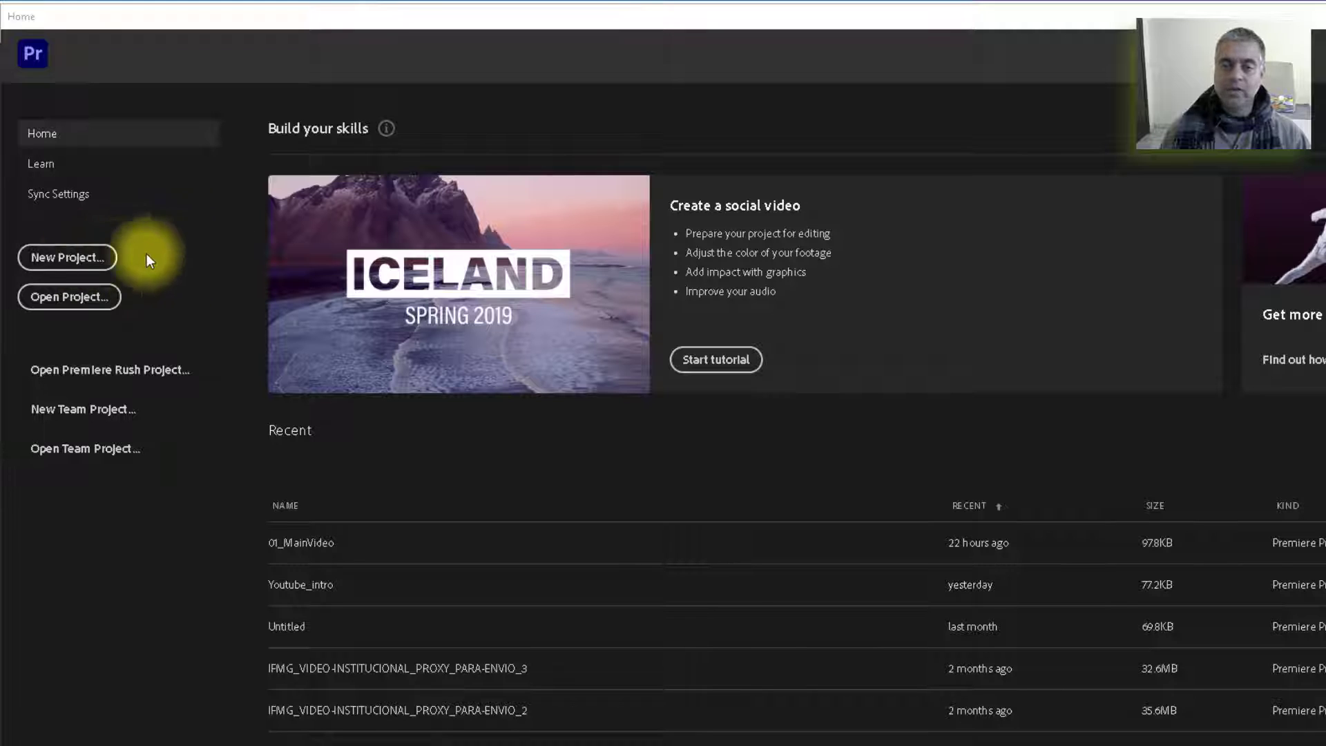
- Start a new project from the Premiere Home screen
left_click(90, 260)
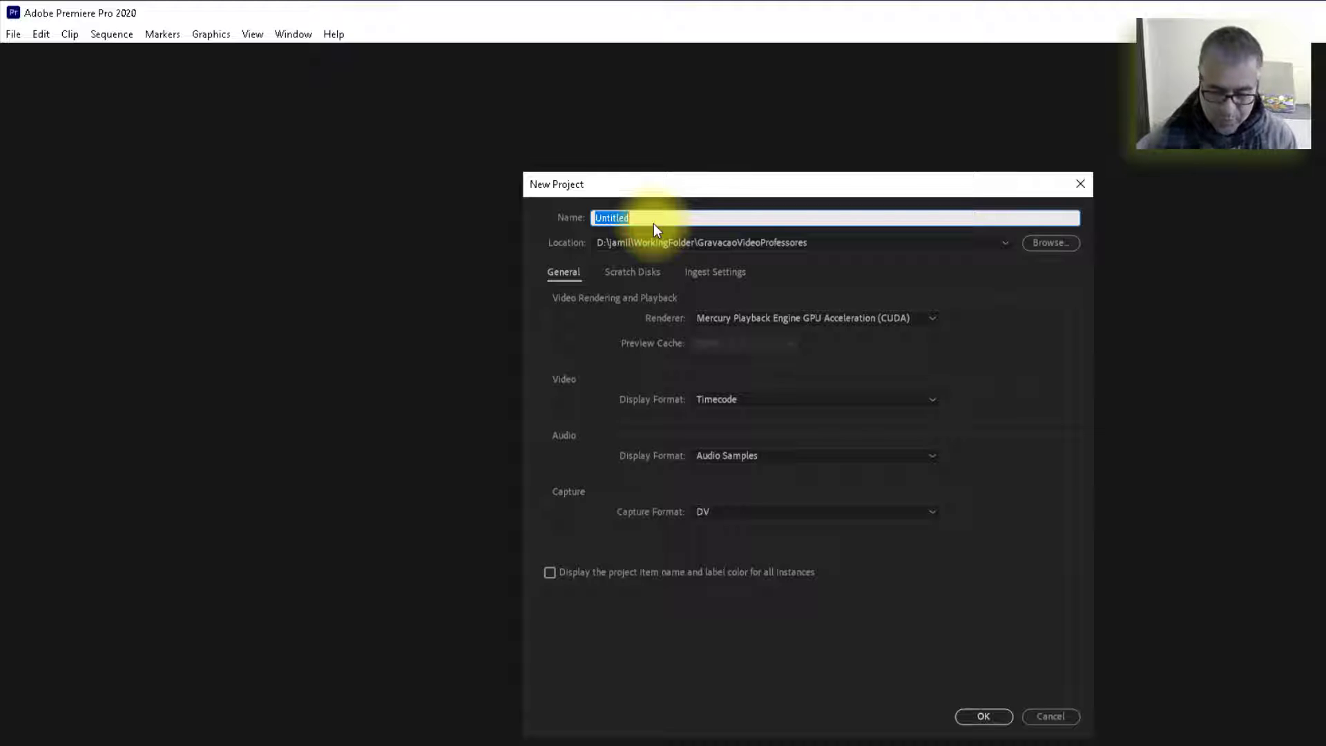
- Replace Untitled with the project name 'Usando Premiere Pela Primeira Vez'
type("U")
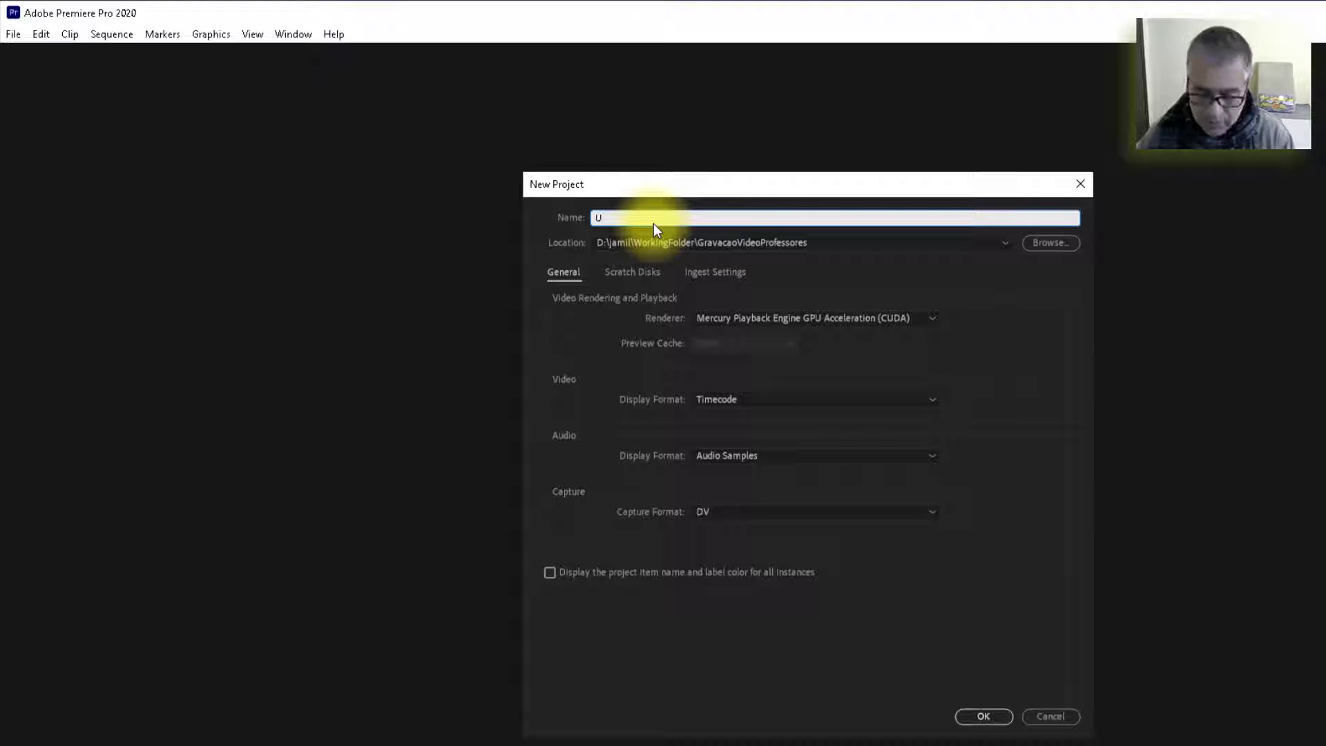
type("sando Premiere Pela")
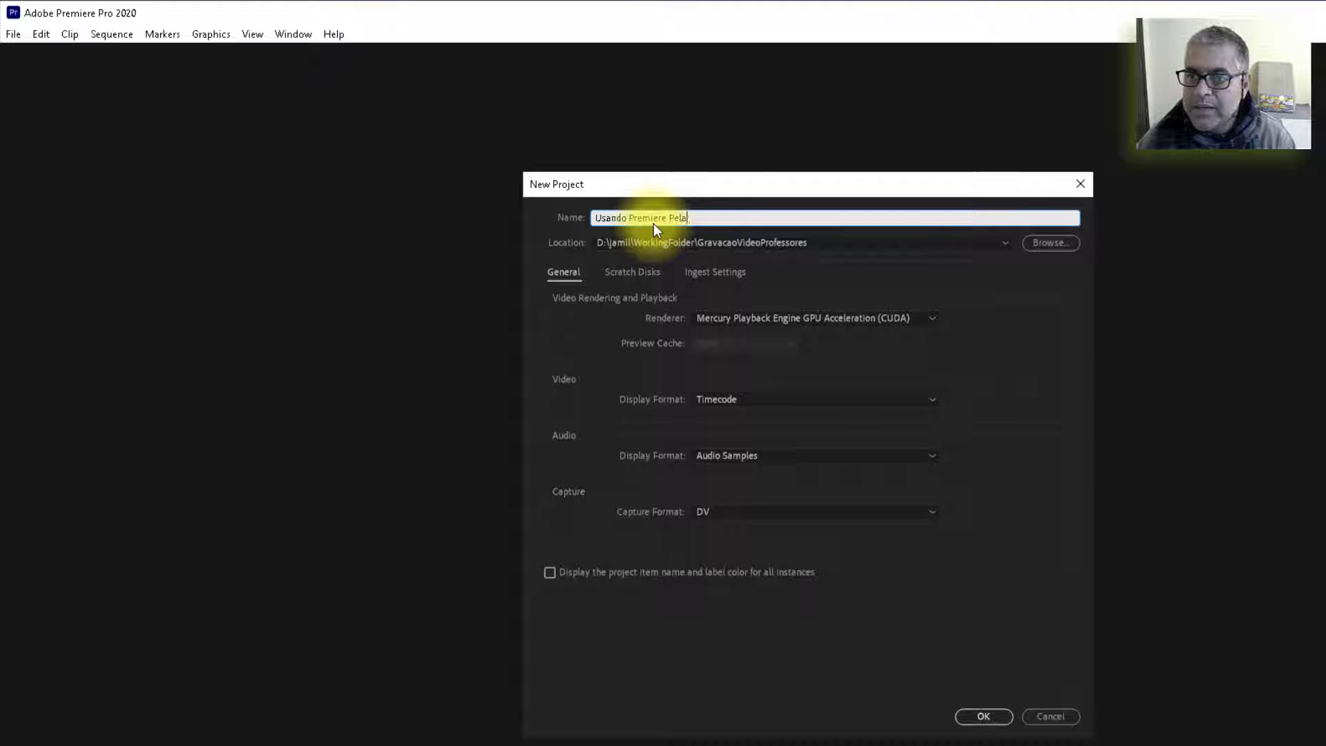
type(" Prime")
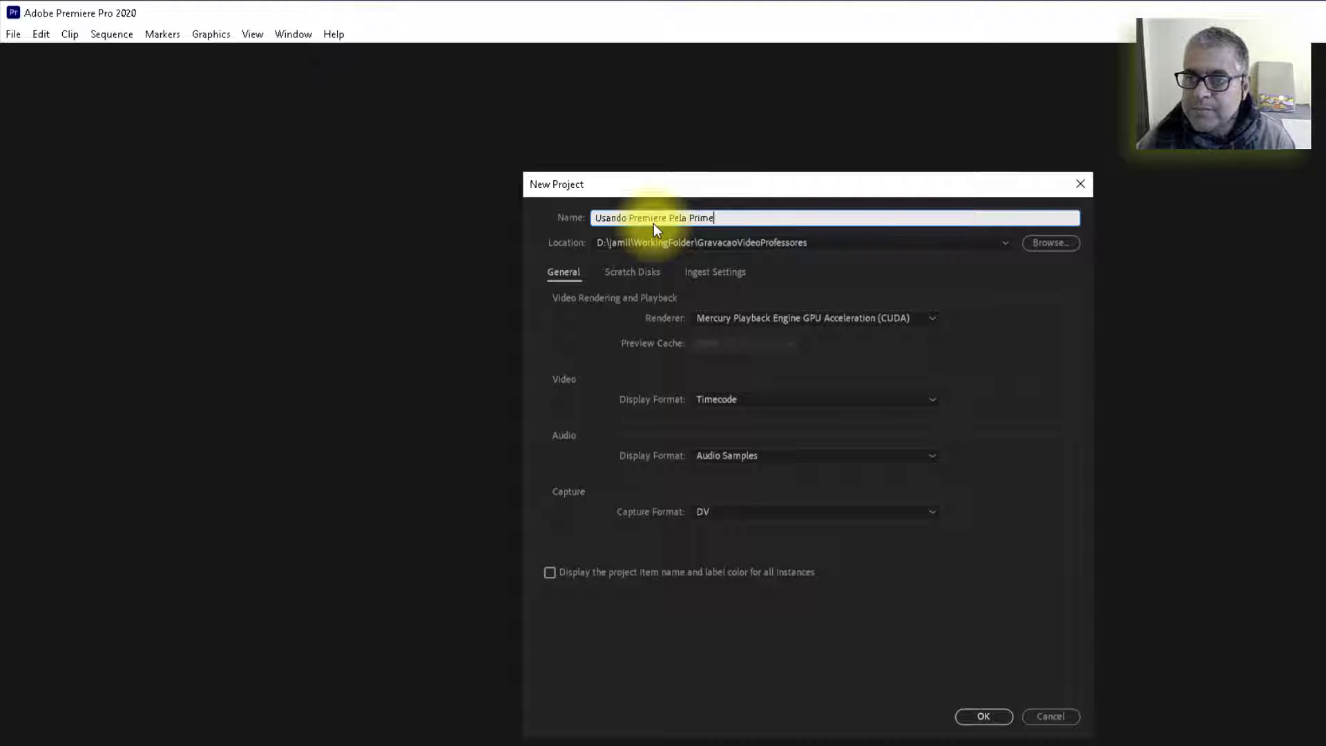
type("ira Ve")
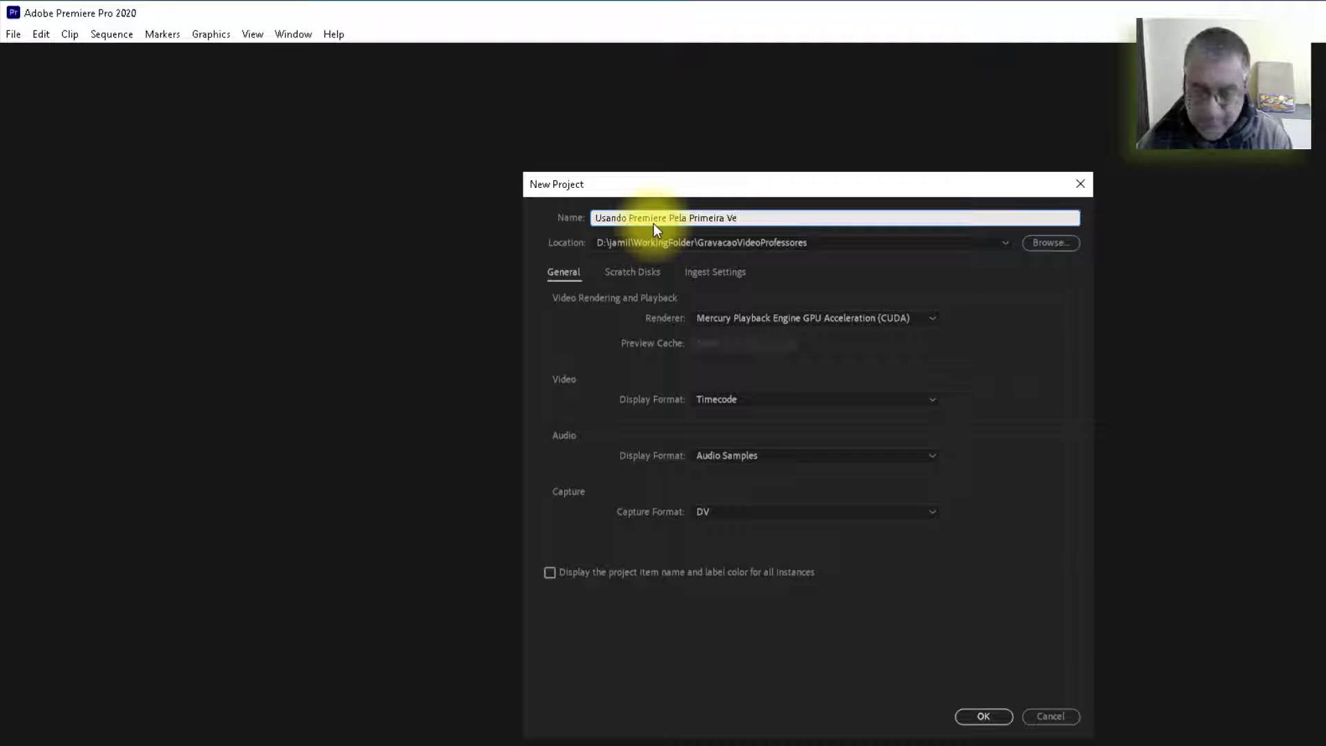
type("z")
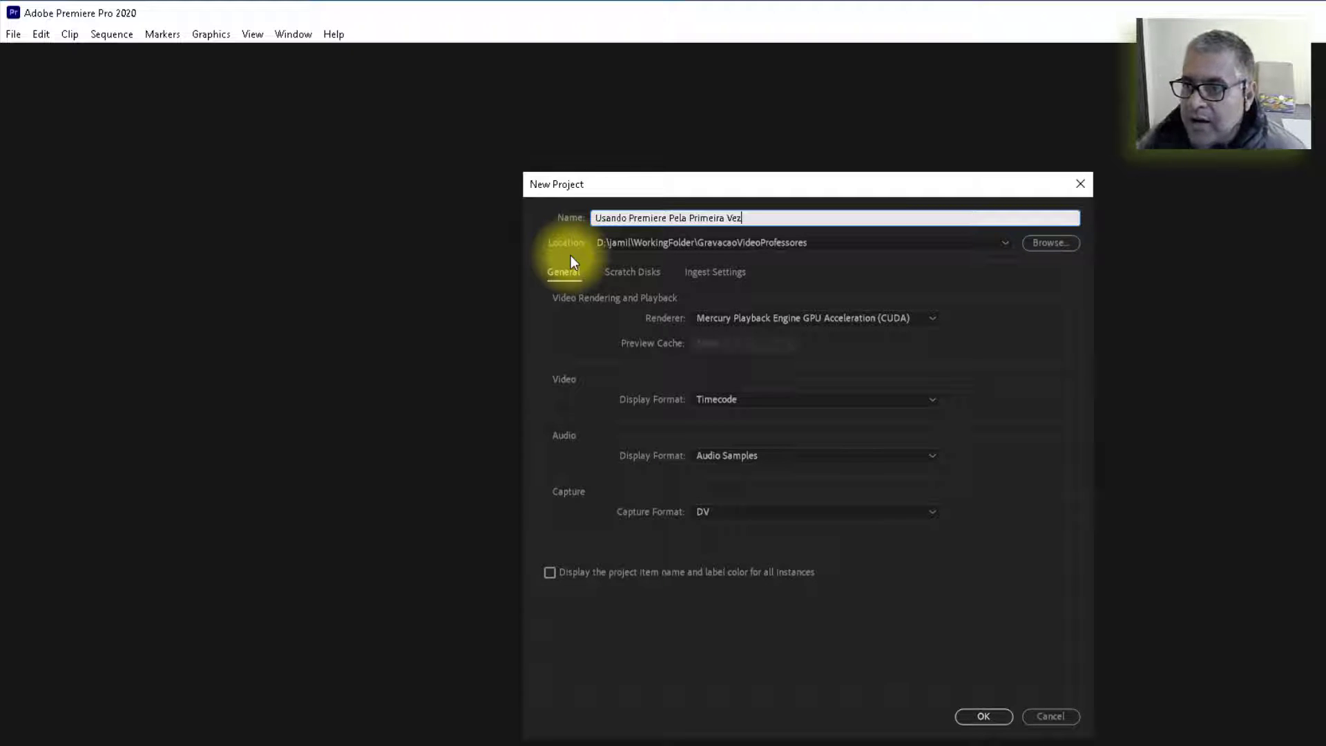
- Set the project location to the Gravacao20_Usando Premiere folder and create the project
left_click(1041, 243)
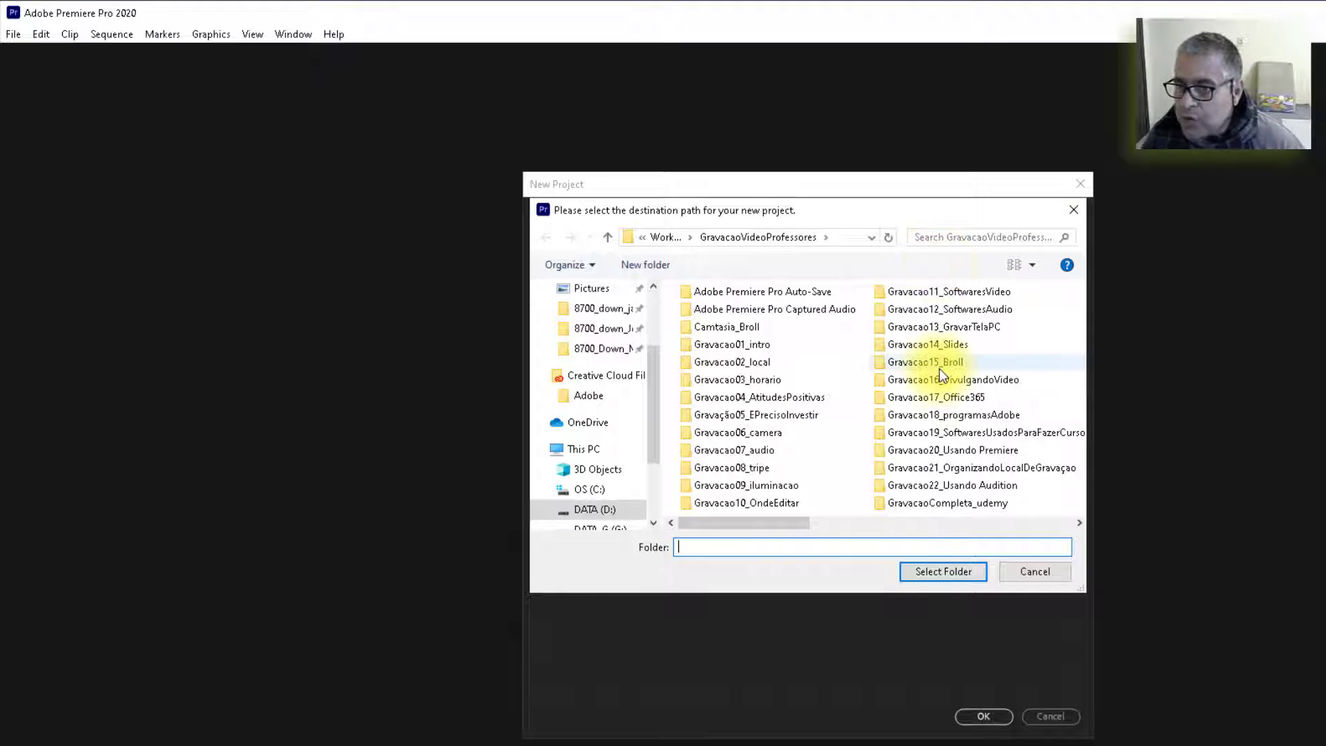
left_click(945, 450)
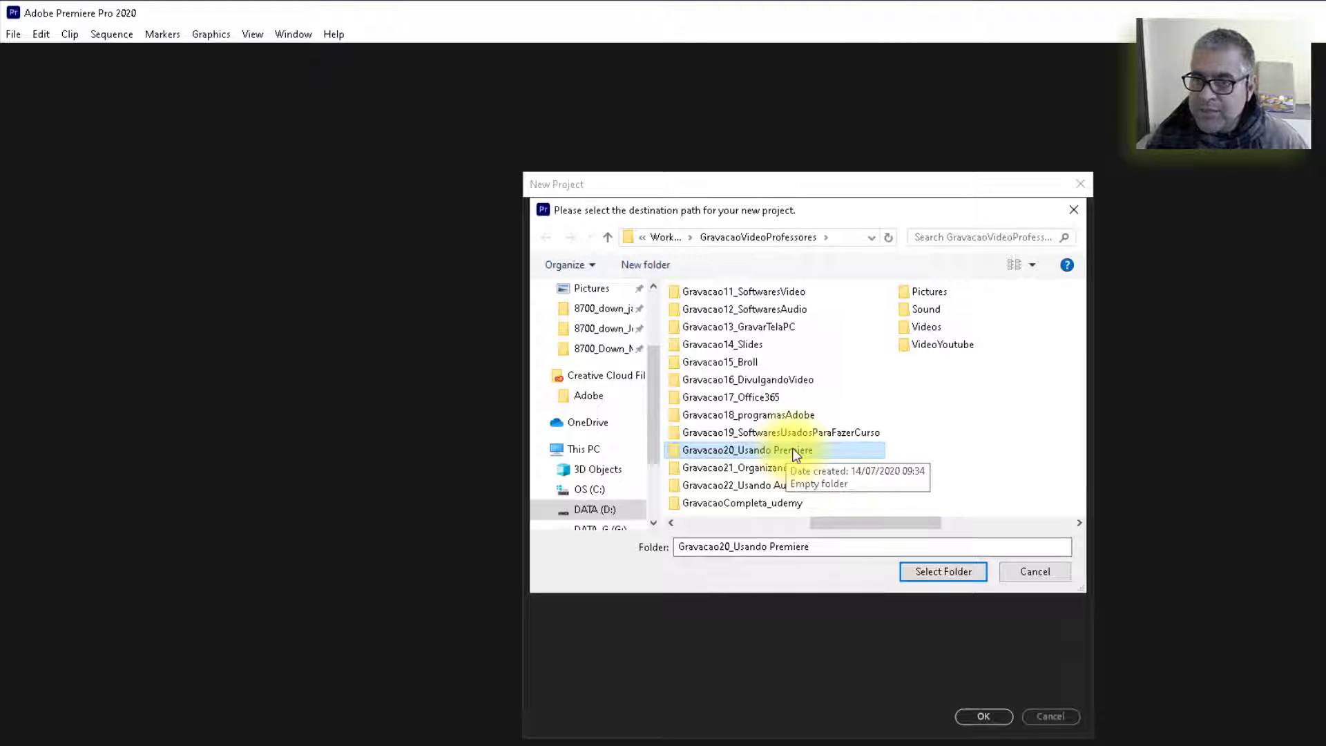
double_click(793, 450)
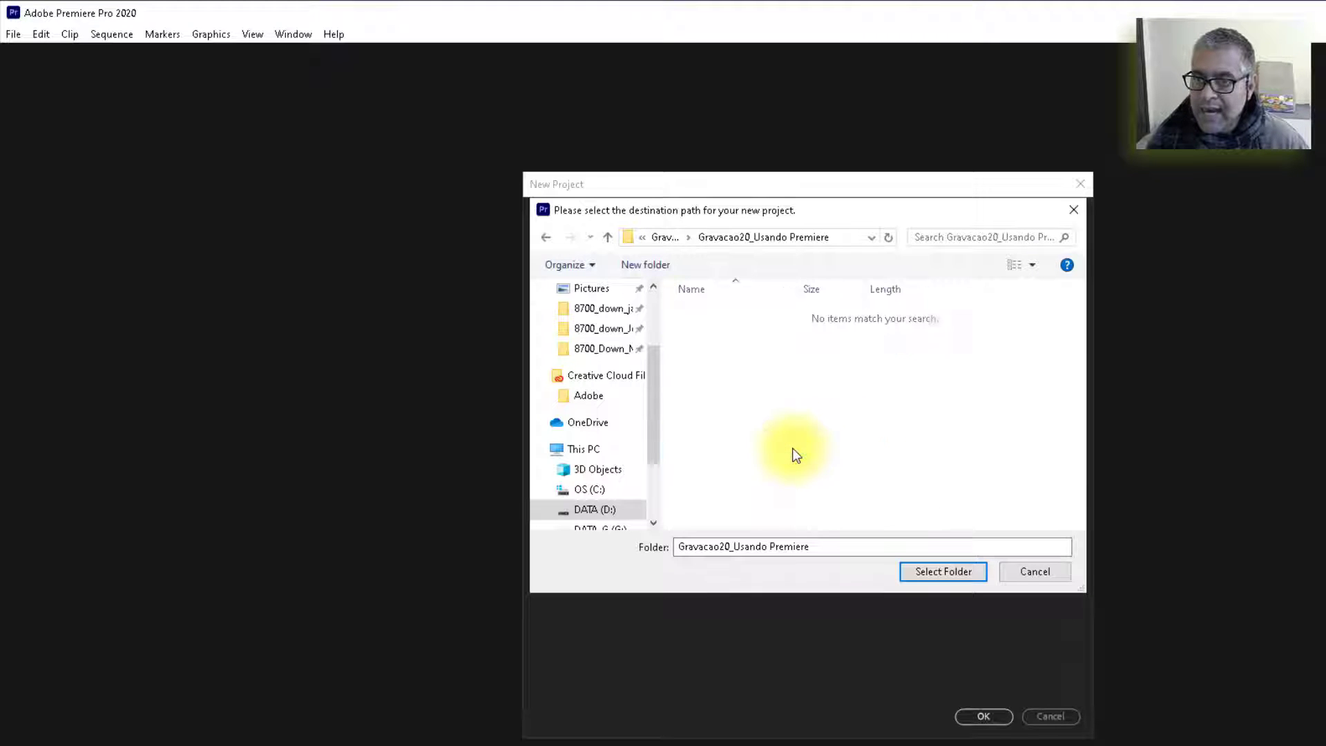
left_click(935, 574)
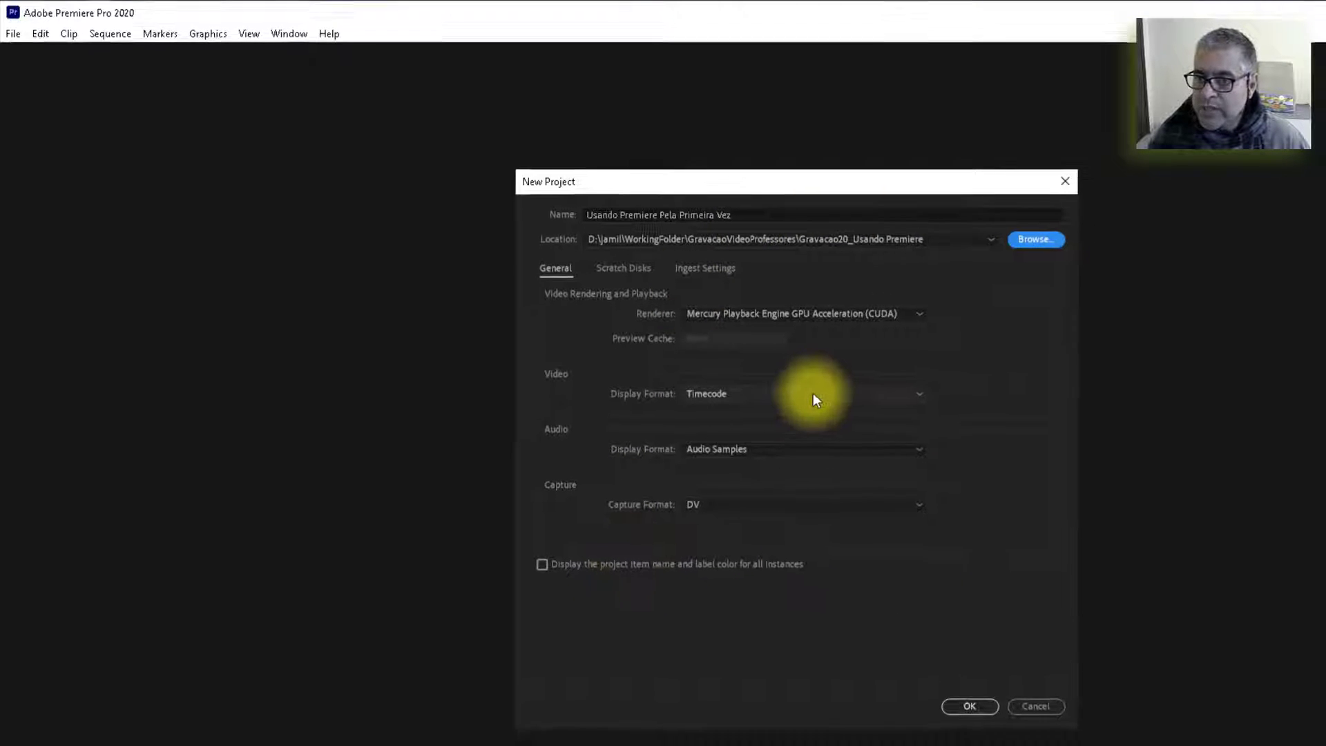
left_click(798, 591)
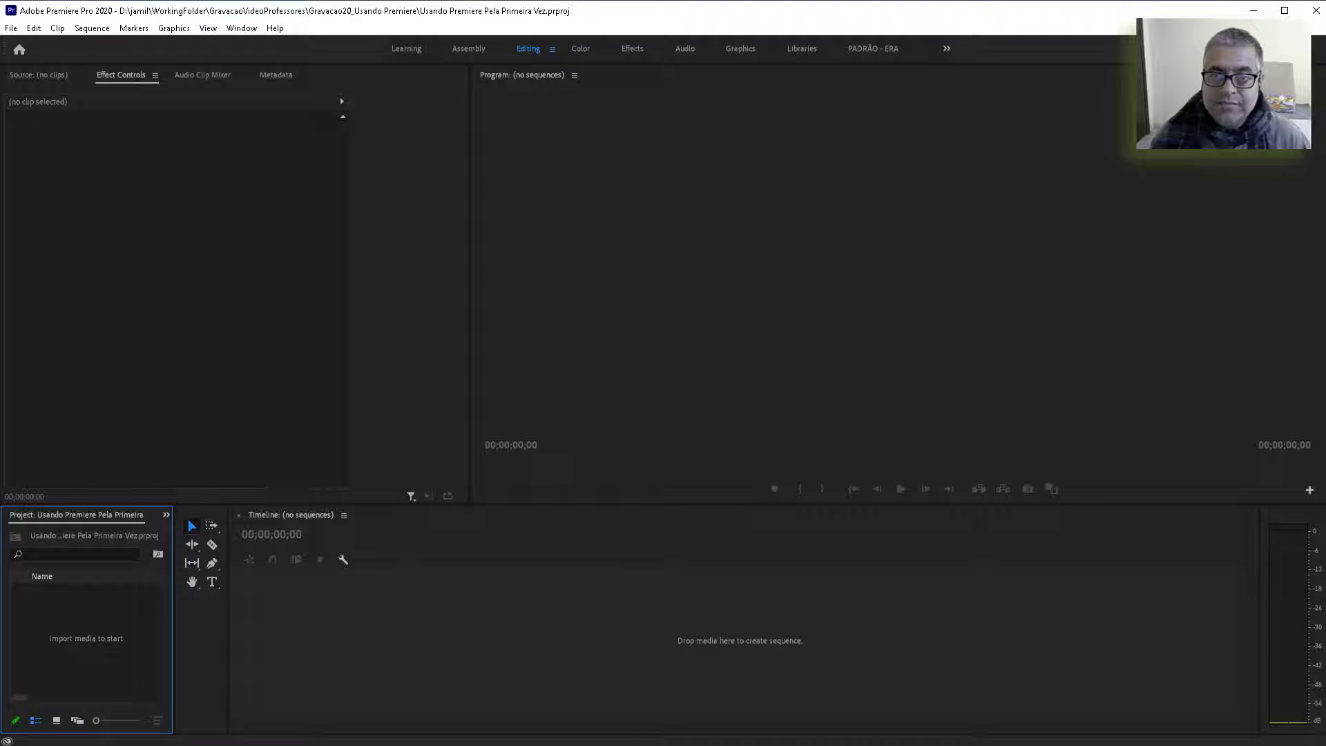
- Drag 00009.MTS from the Videos folder in File Explorer into Premiere's Project panel
key("alt+Tab")
left_click_drag(148, 138, 742, 109)
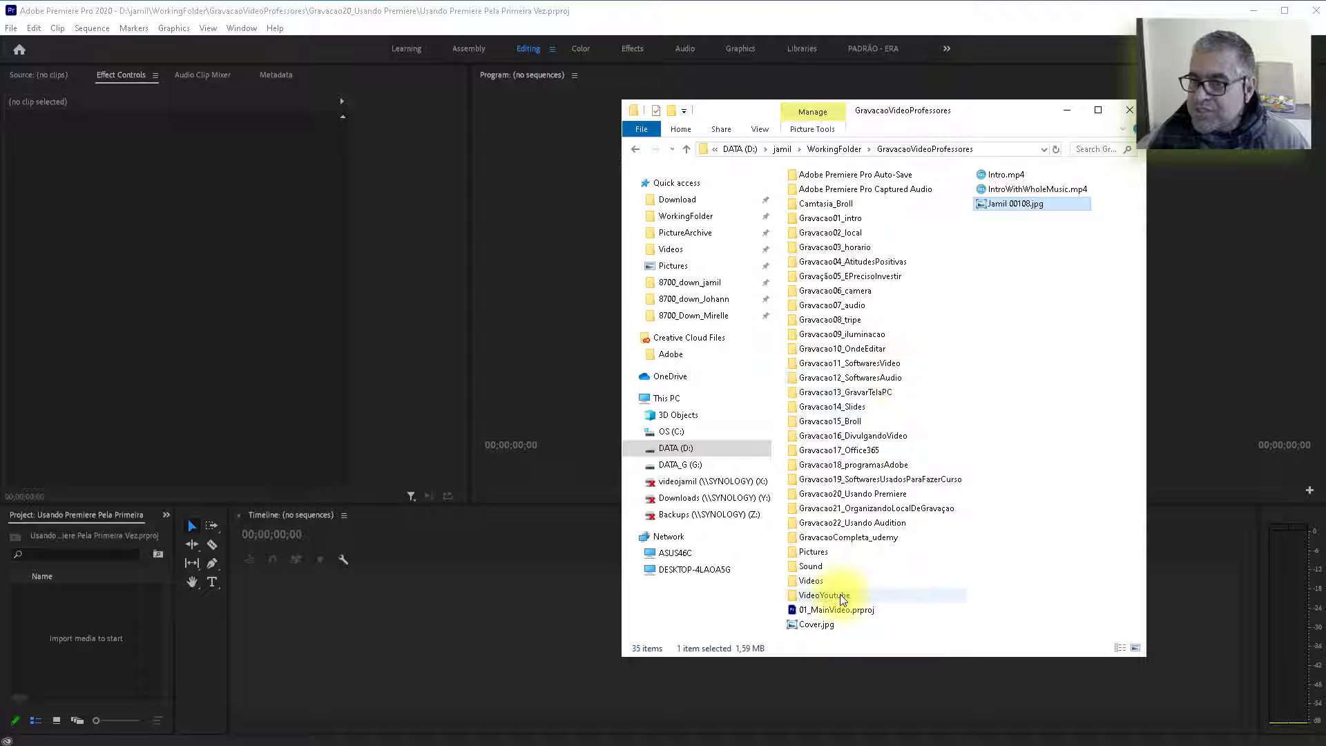
double_click(820, 581)
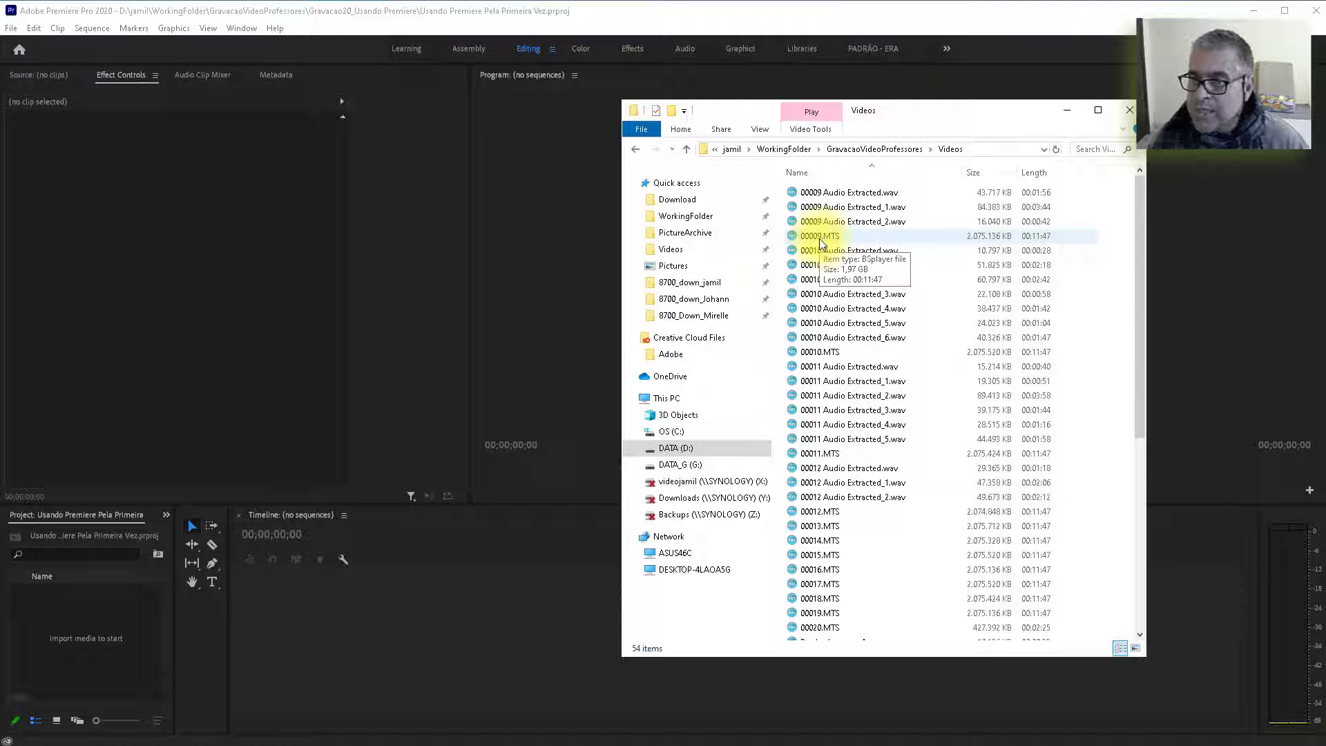
mouse_move(819, 238)
left_mouse_down()
mouse_move(94, 613)
mouse_move(69, 660)
left_mouse_up()
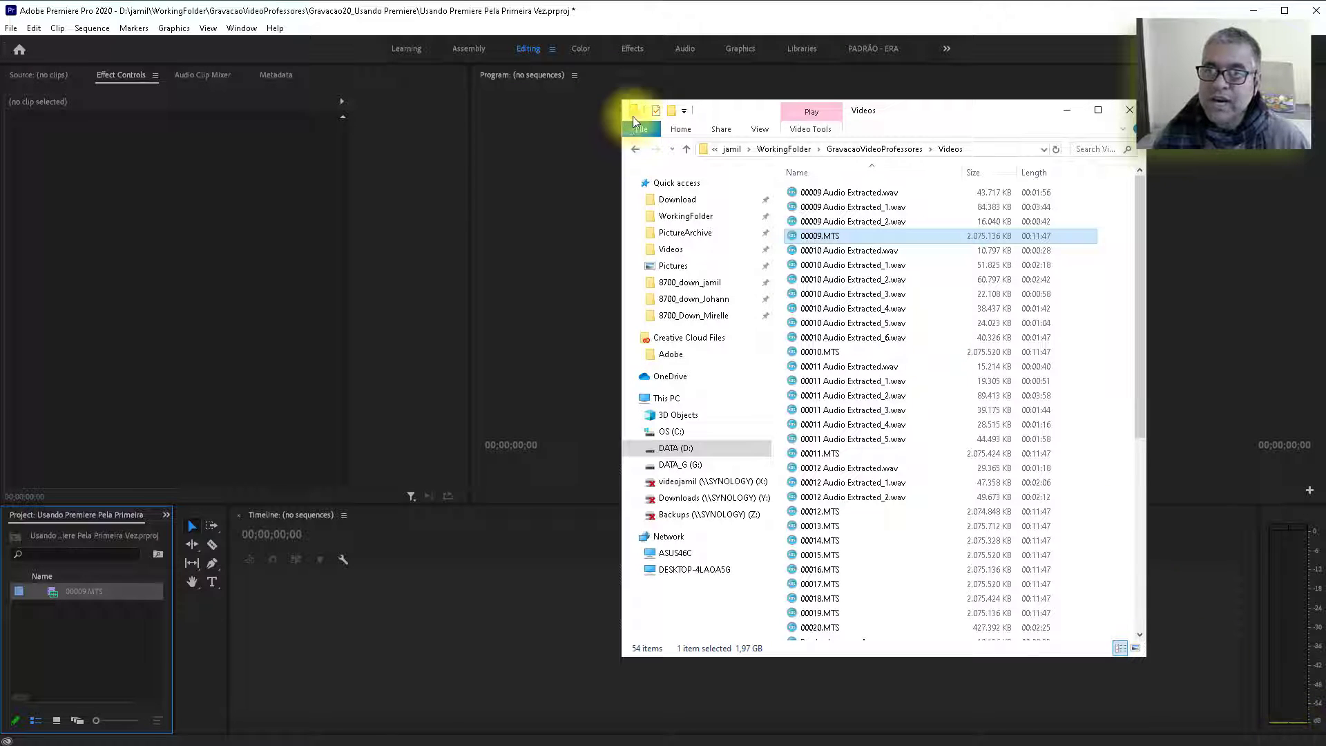
left_click(690, 26)
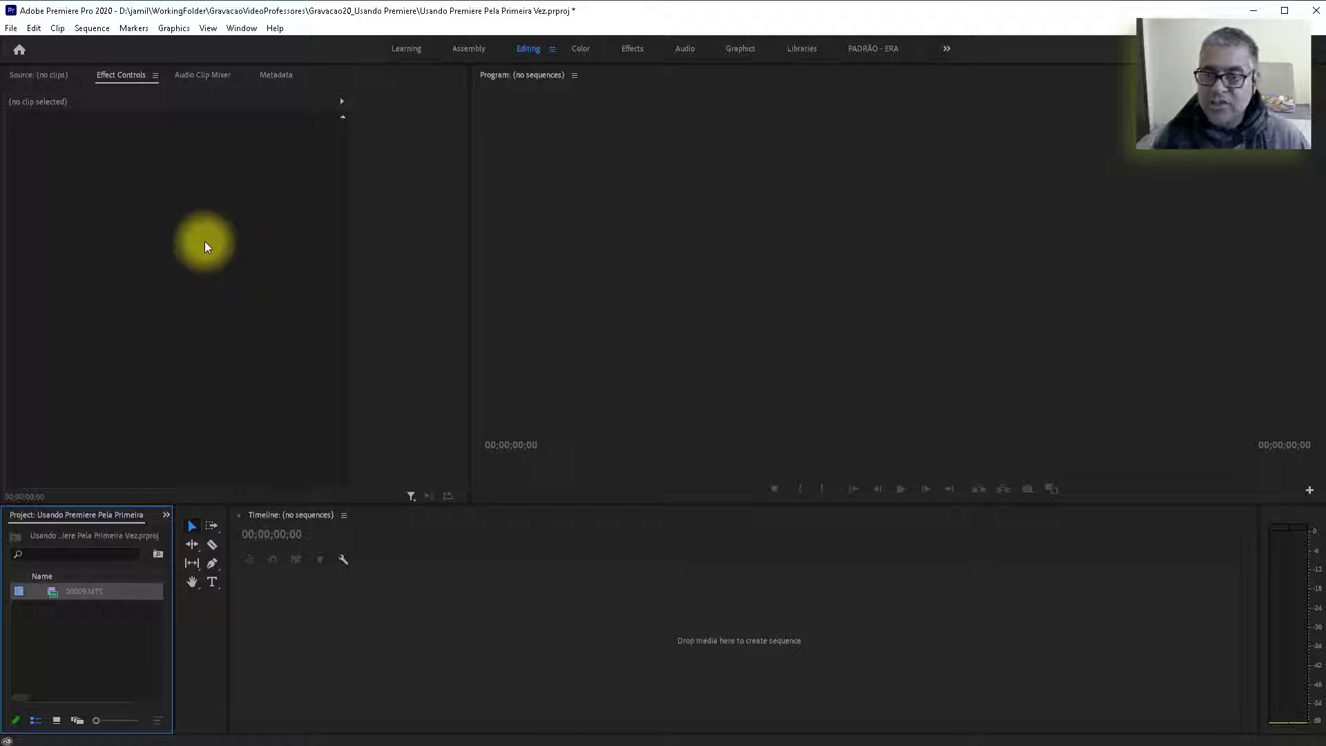
left_click(407, 48)
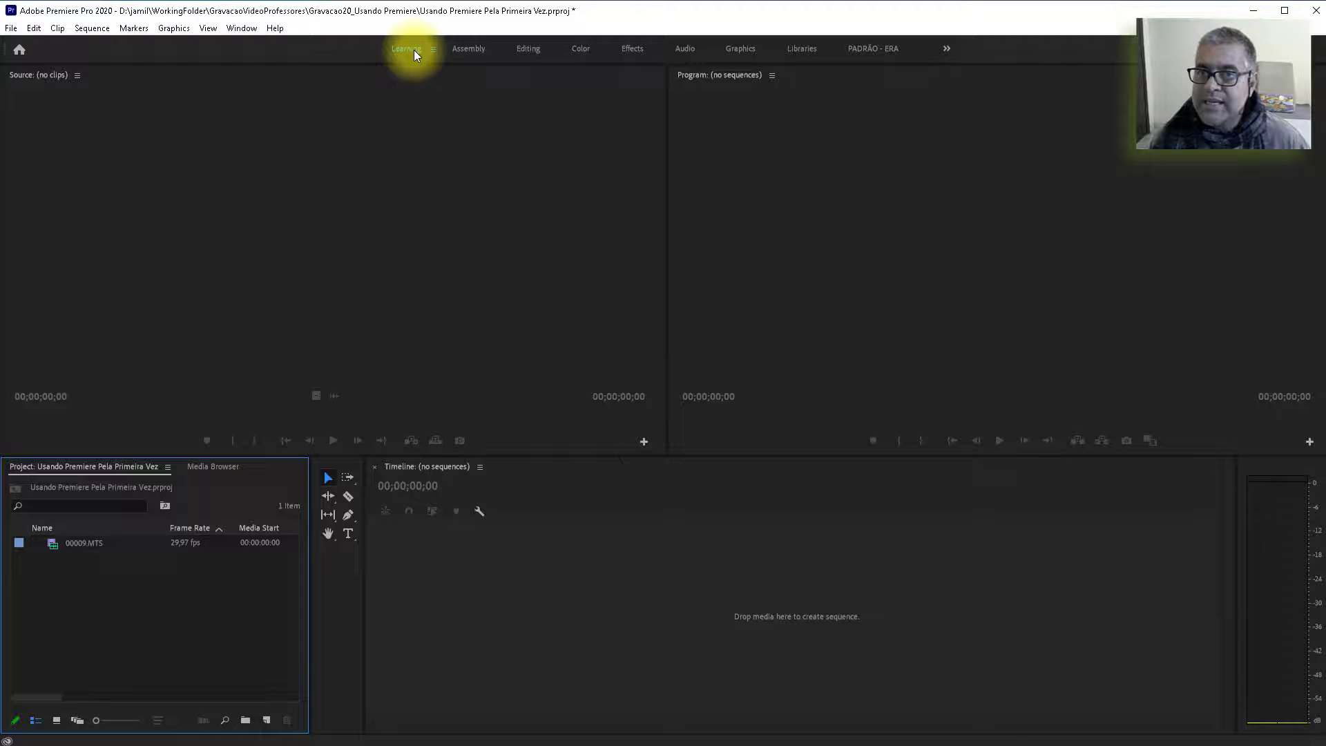
left_click(462, 50)
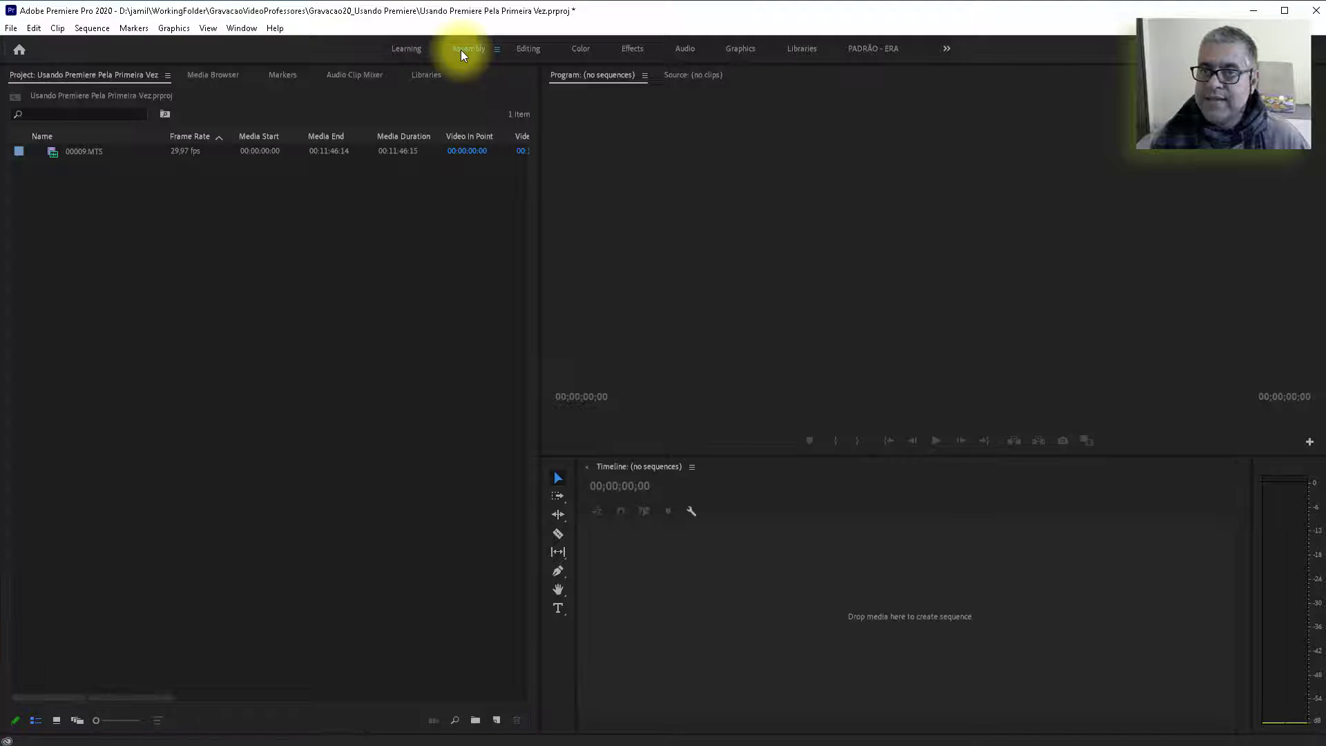
left_click(527, 45)
left_click(576, 48)
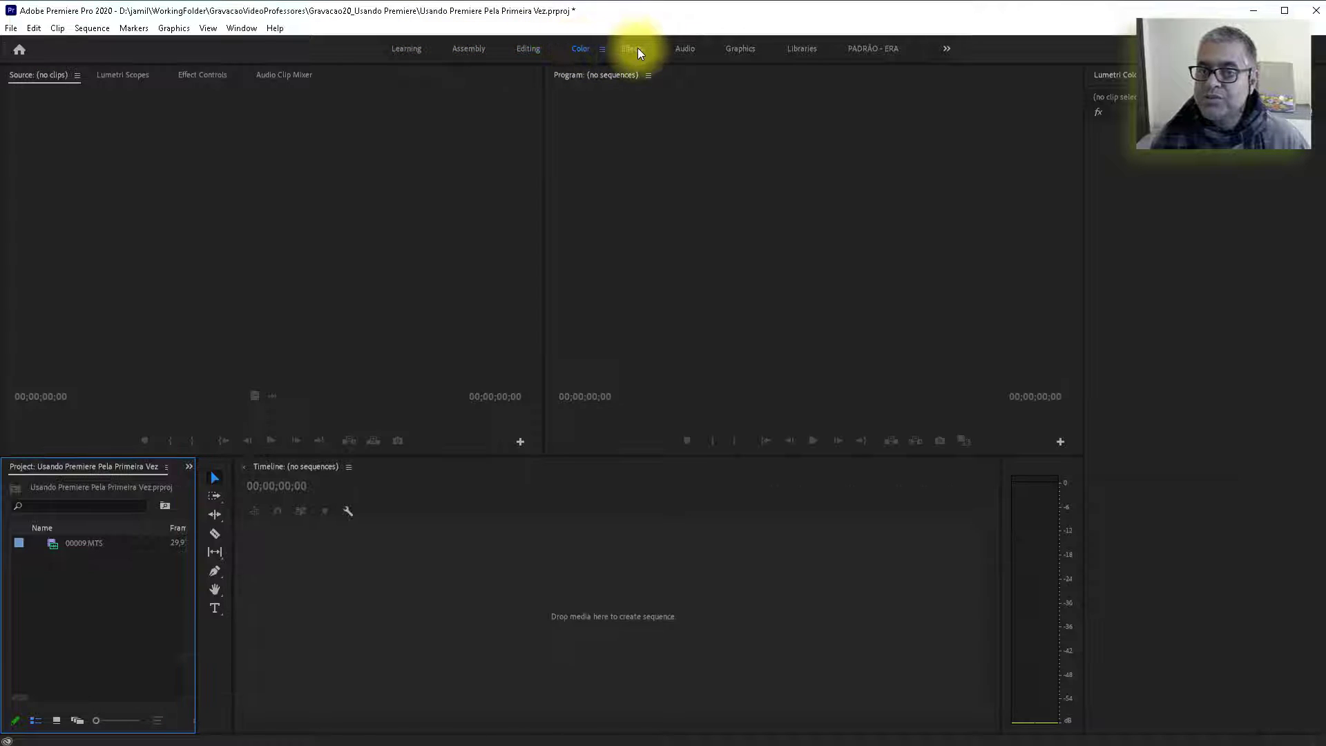
left_click(692, 50)
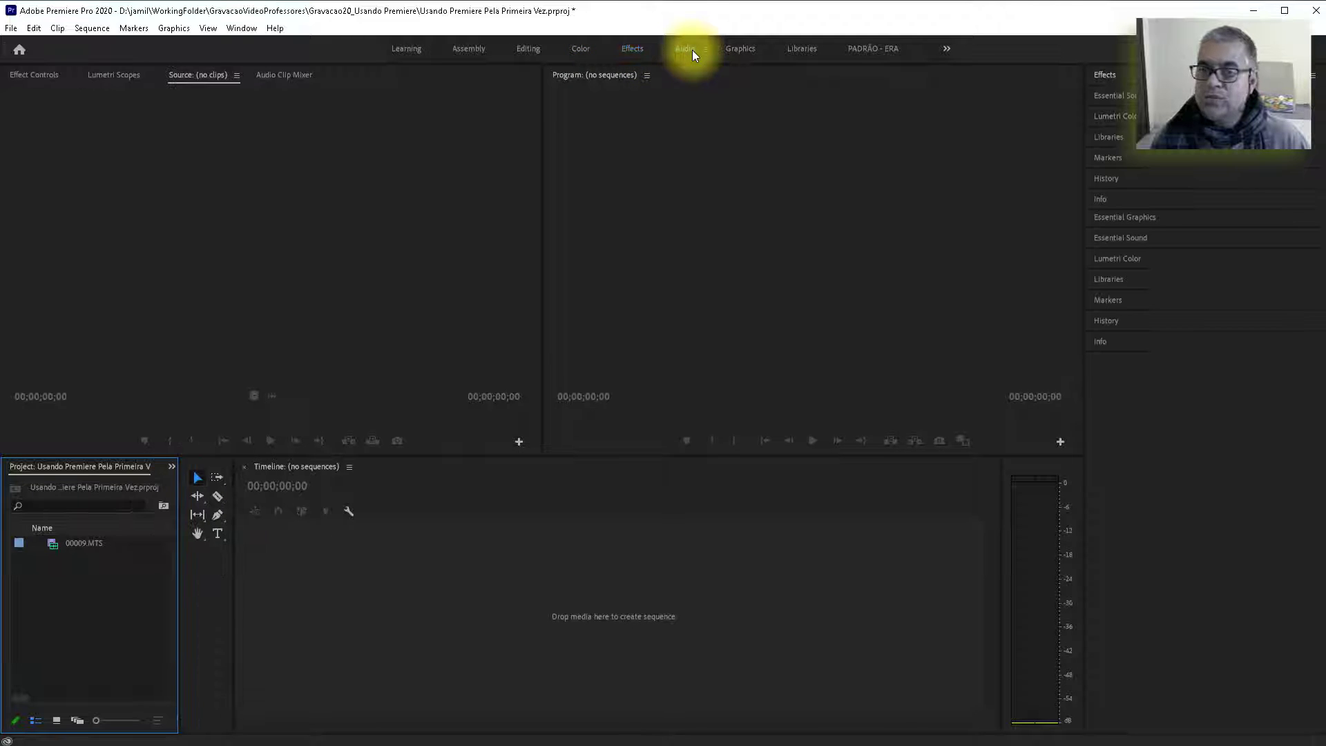
left_click(739, 48)
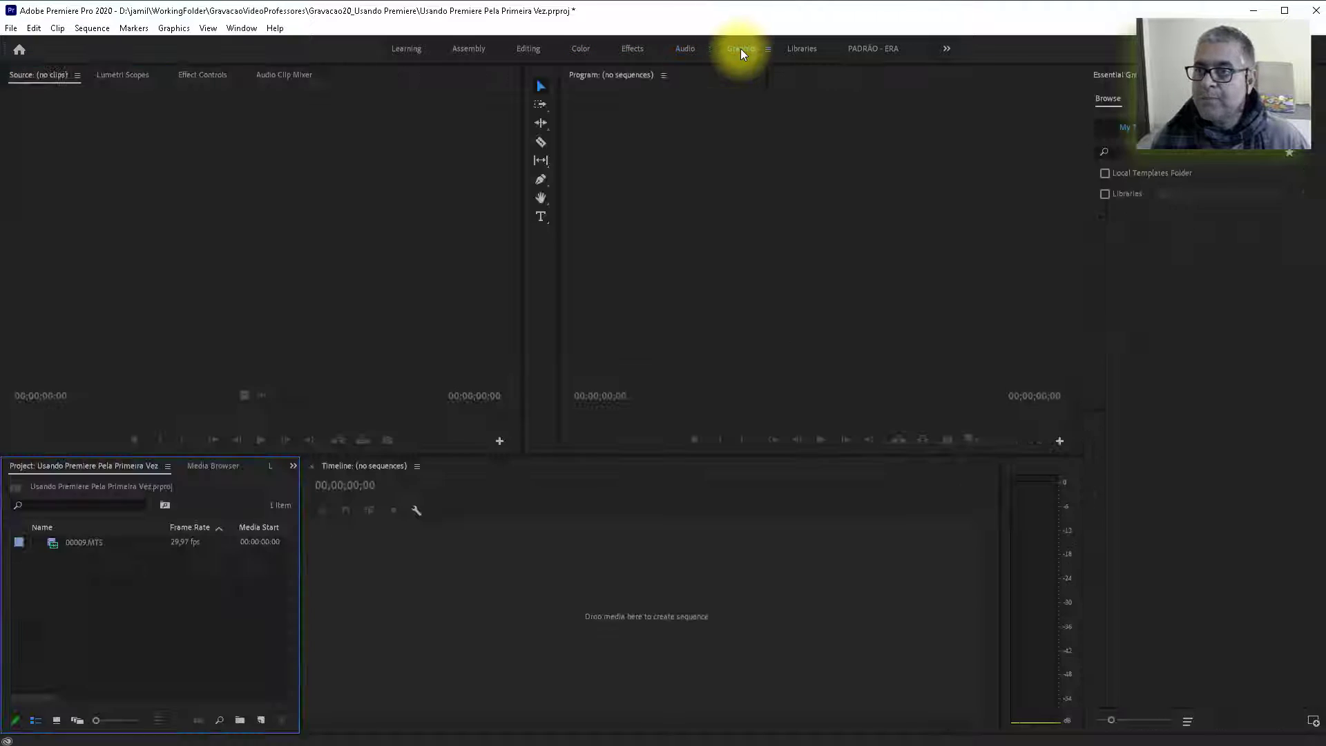
left_click(806, 48)
left_click(859, 48)
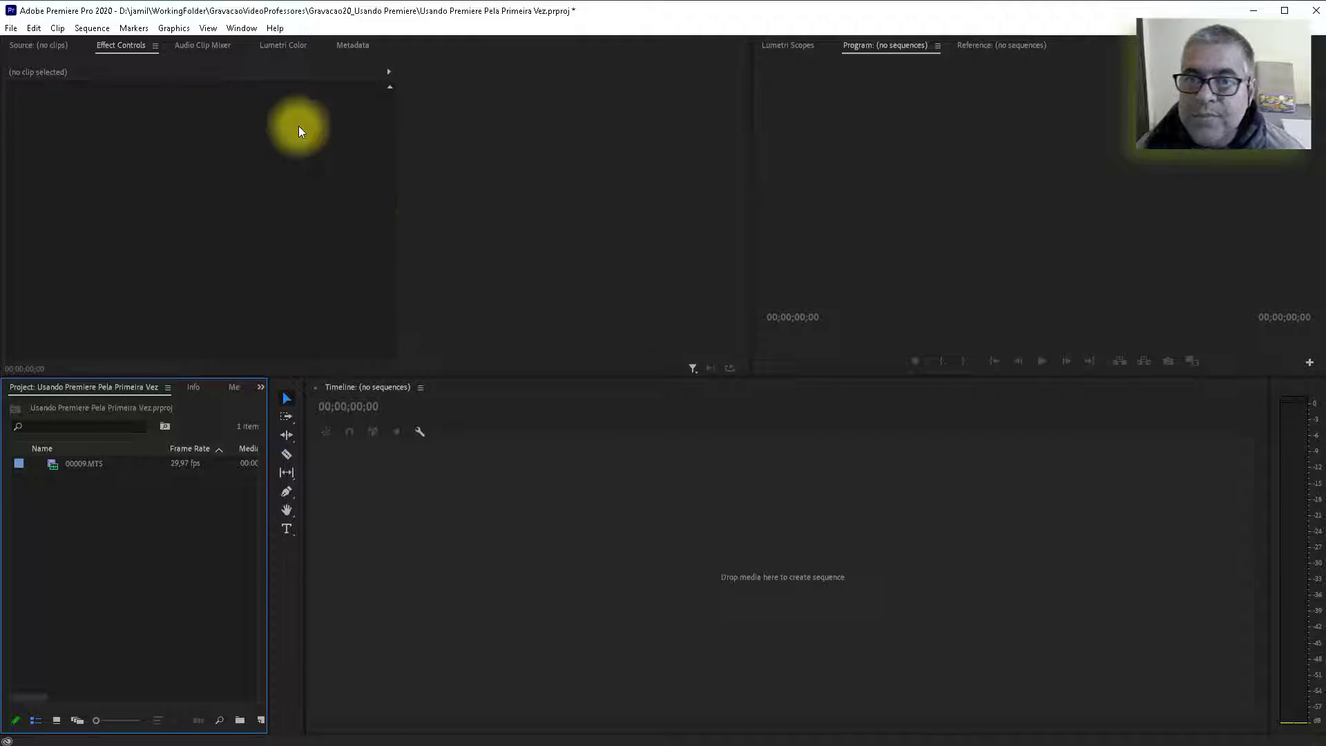
left_click(239, 27)
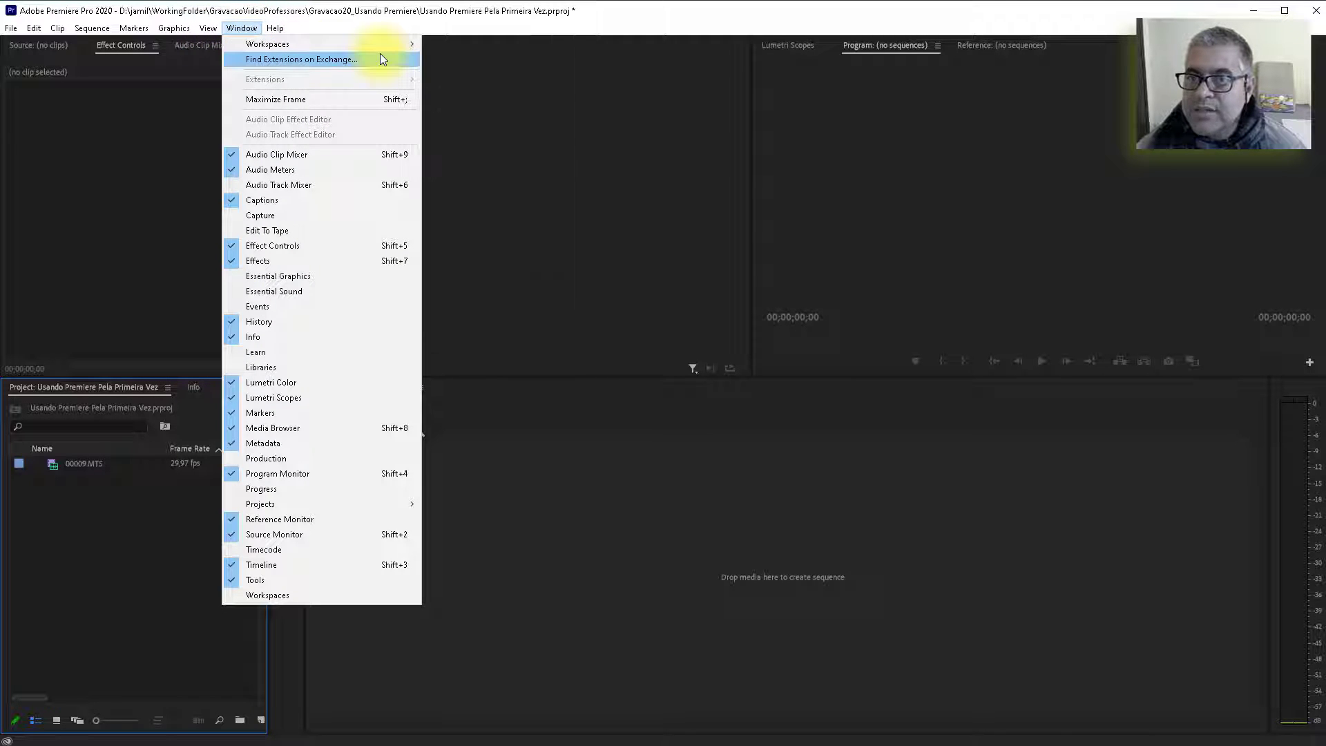
mouse_move(383, 44)
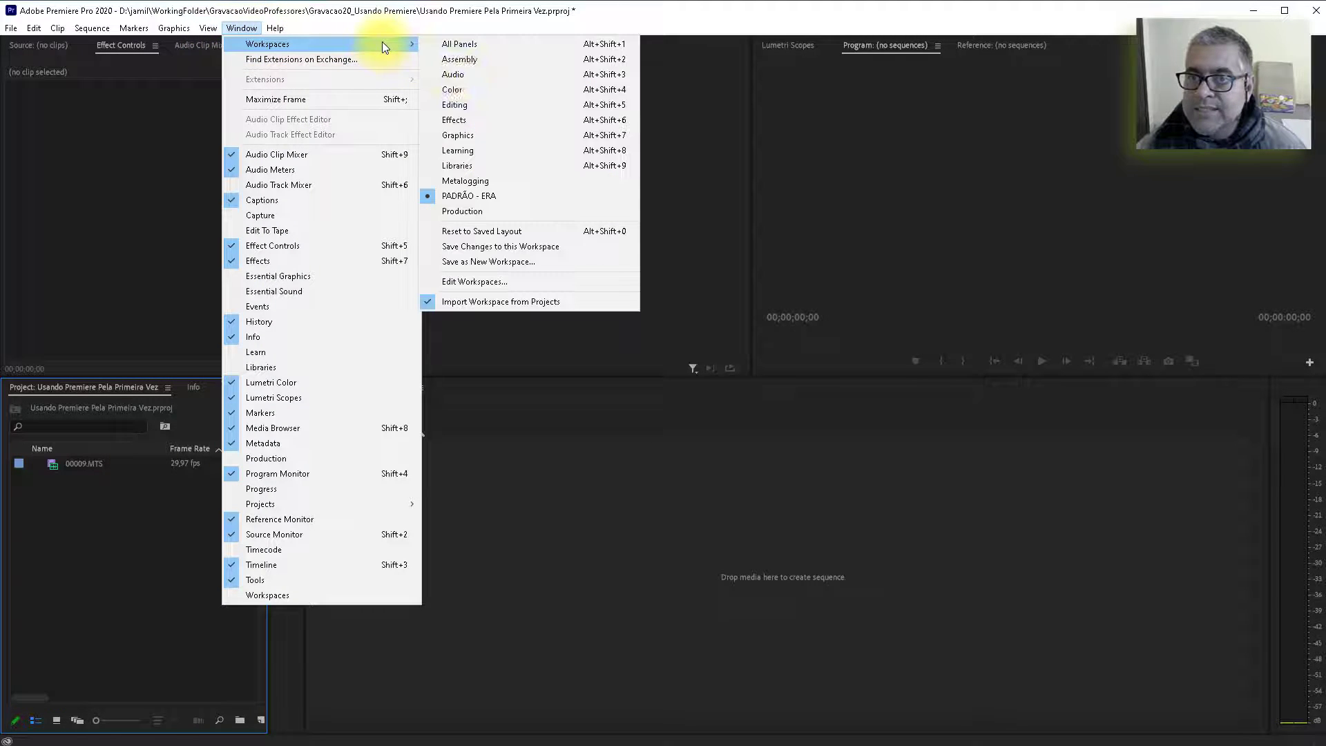
left_click(475, 107)
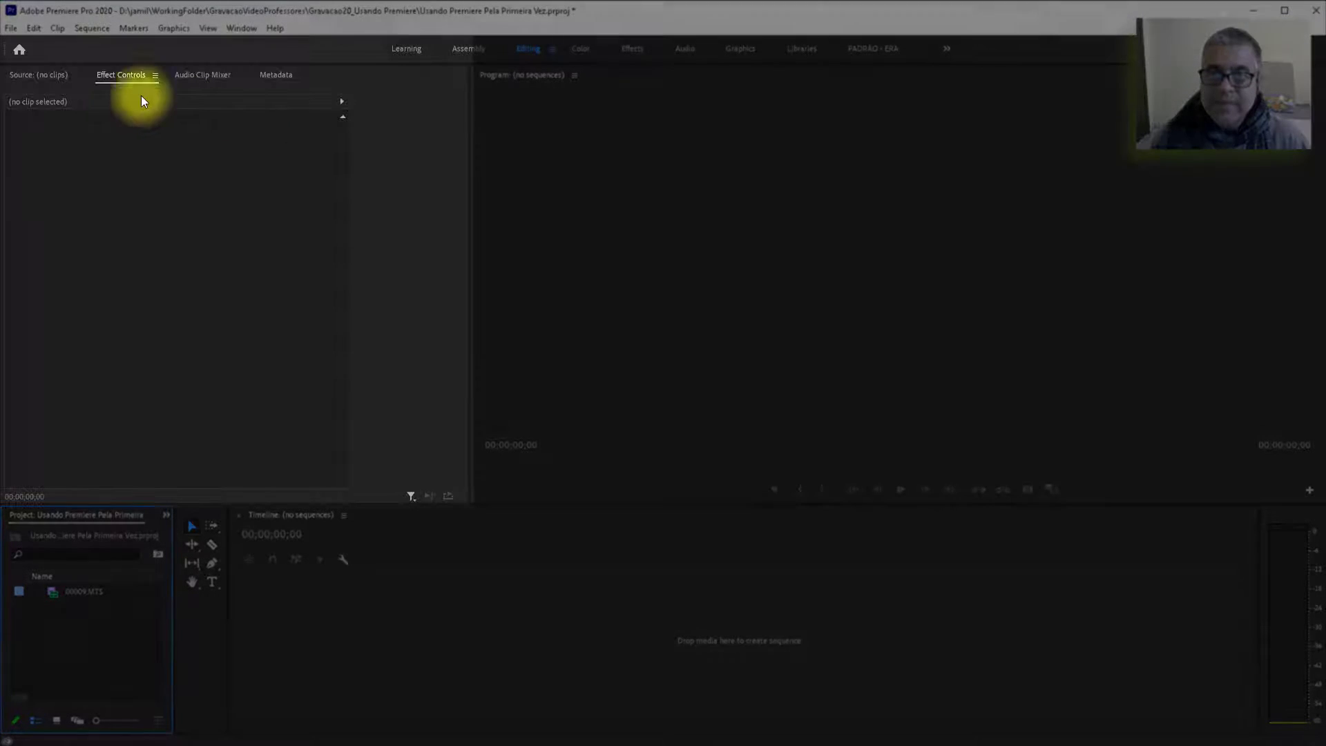
- Preview 00009.MTS in the Source monitor, stop playback, and switch to Effect Controls
left_click(43, 76)
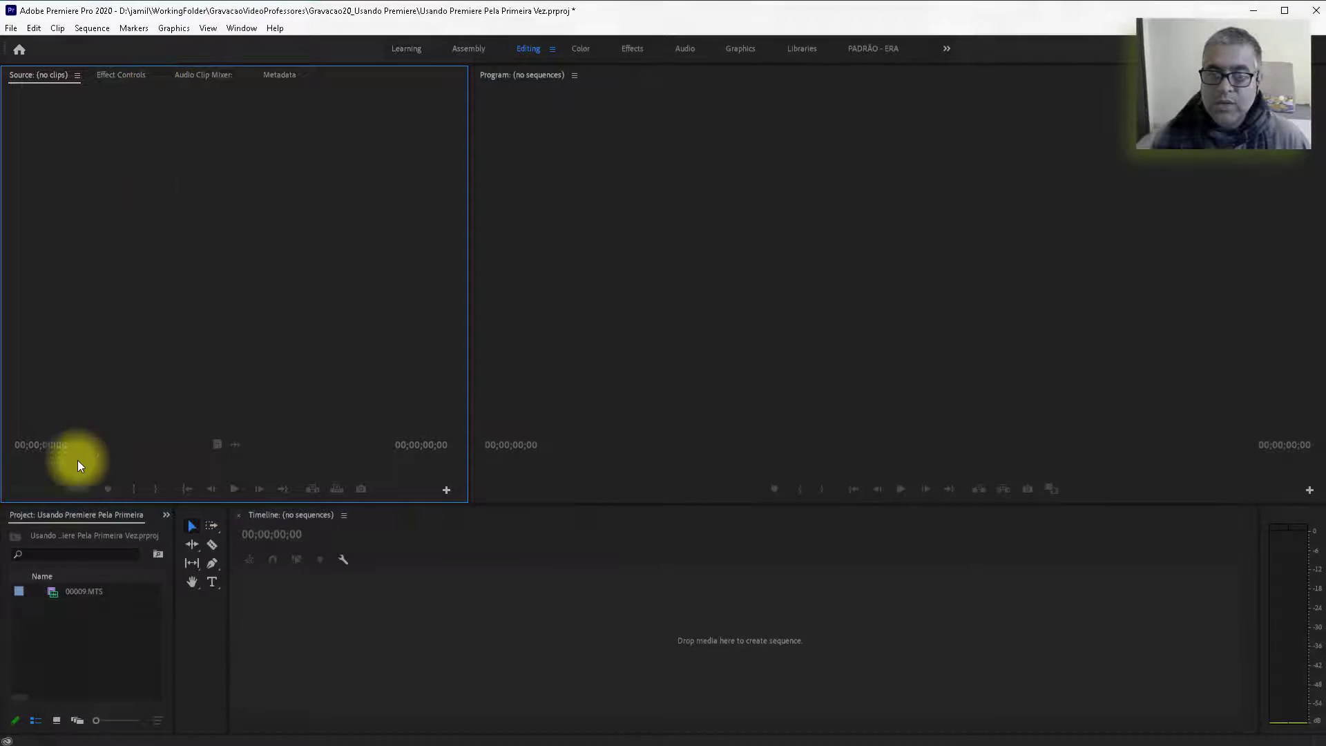
left_click(80, 591)
double_click(80, 591)
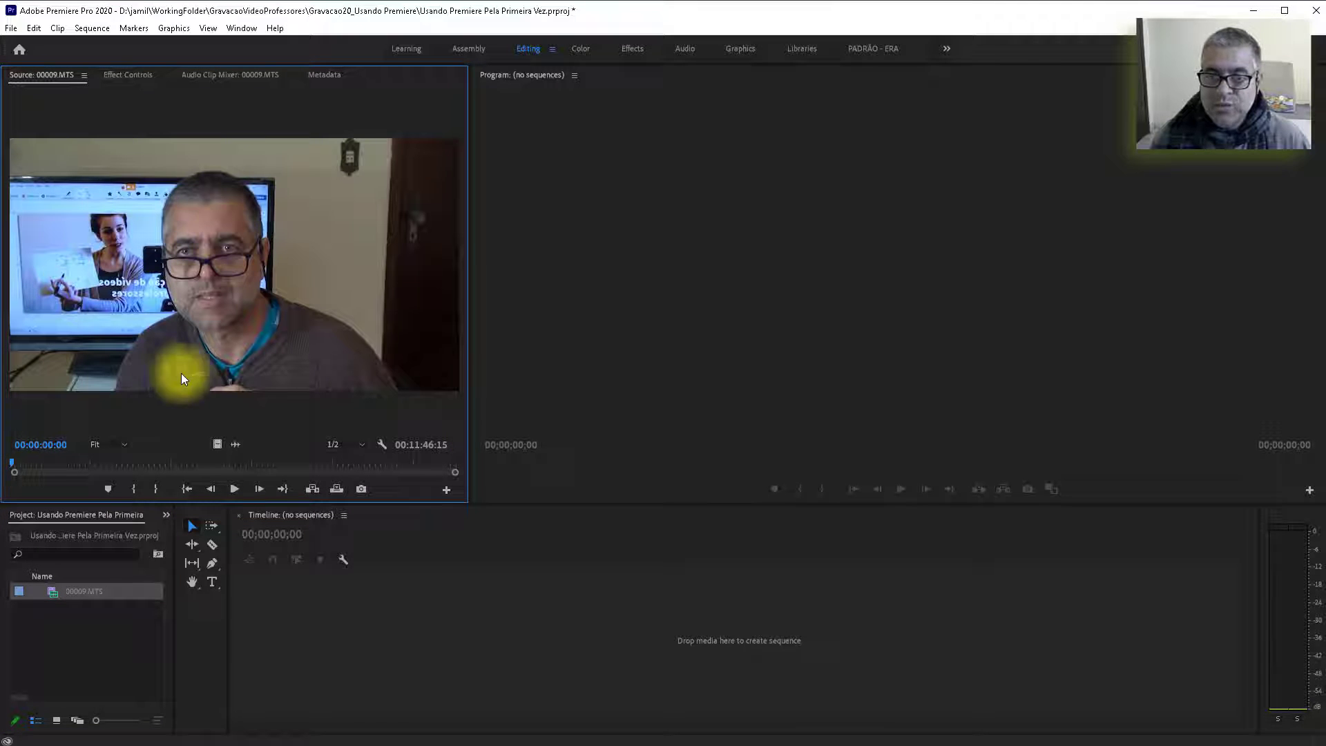
left_click(237, 488)
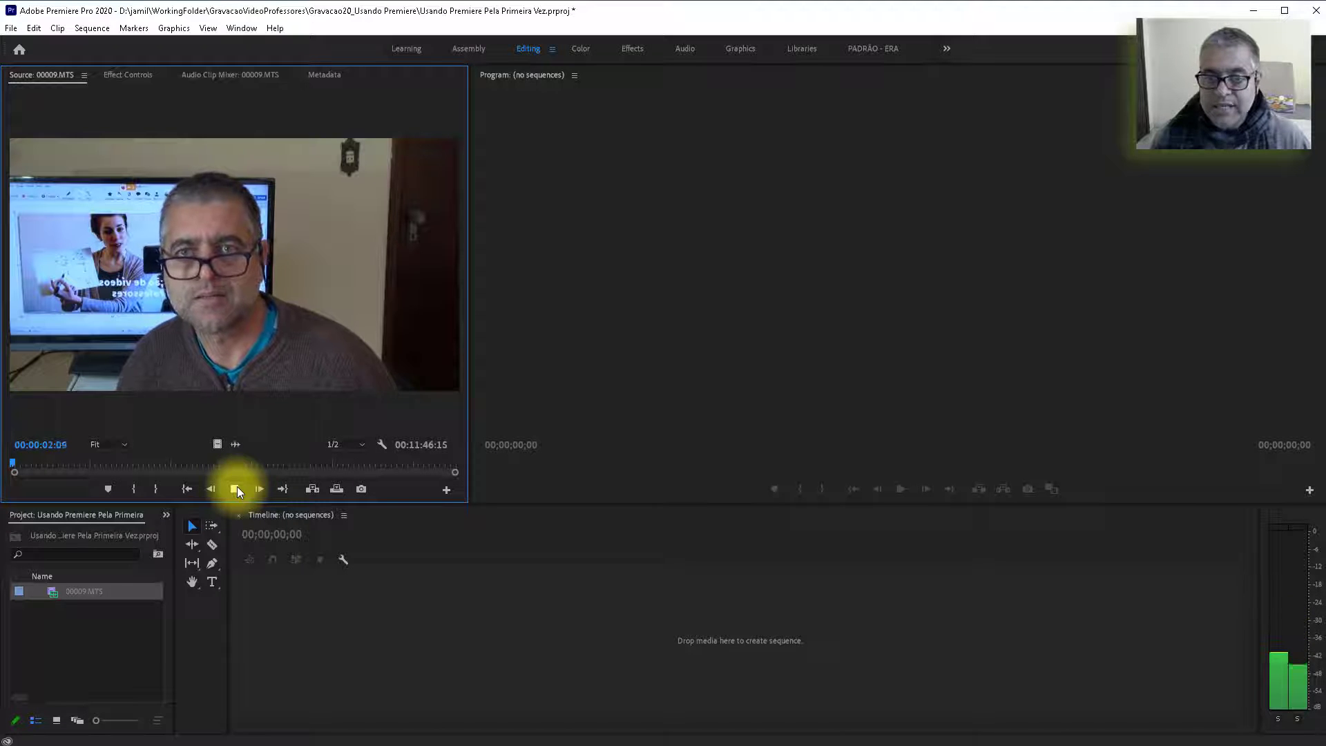
left_click(236, 489)
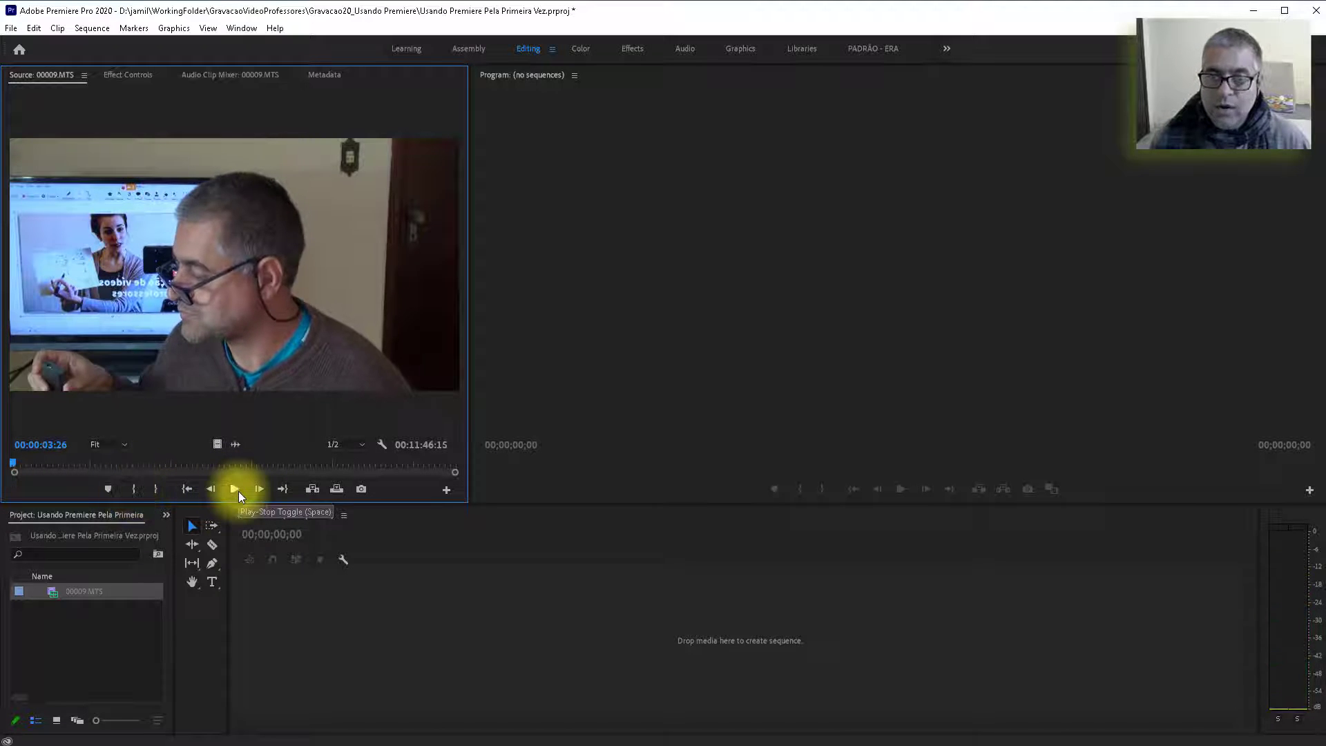
left_click(124, 77)
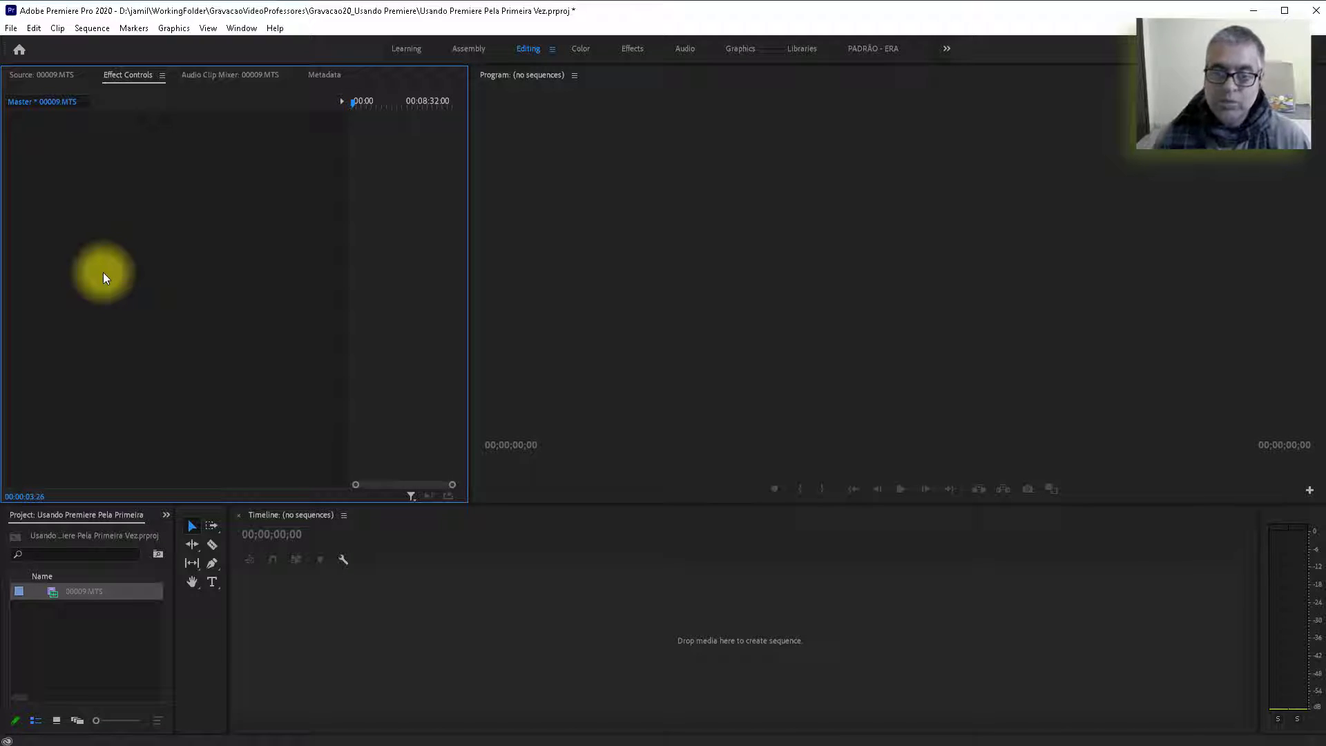
- Open the Create Search Bin dialog in the Project panel and cancel it
left_click(84, 629)
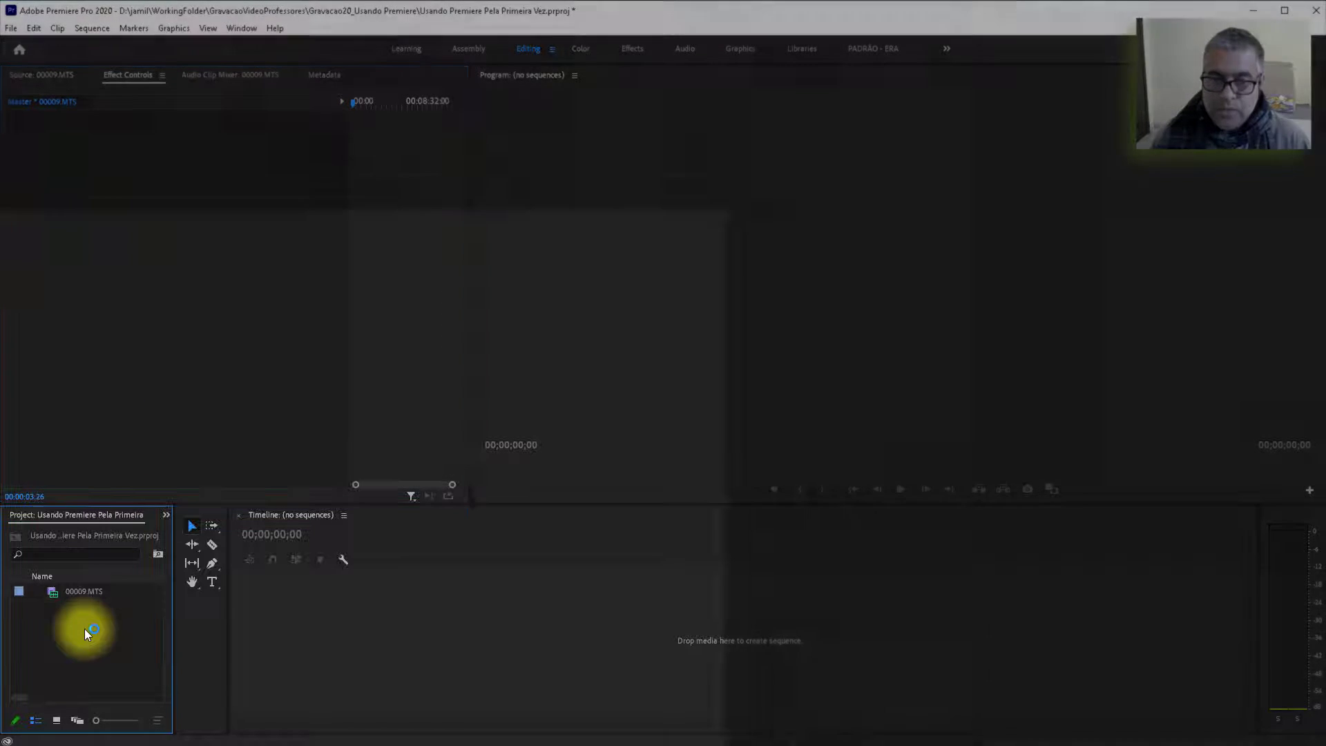
mouse_move(81, 591)
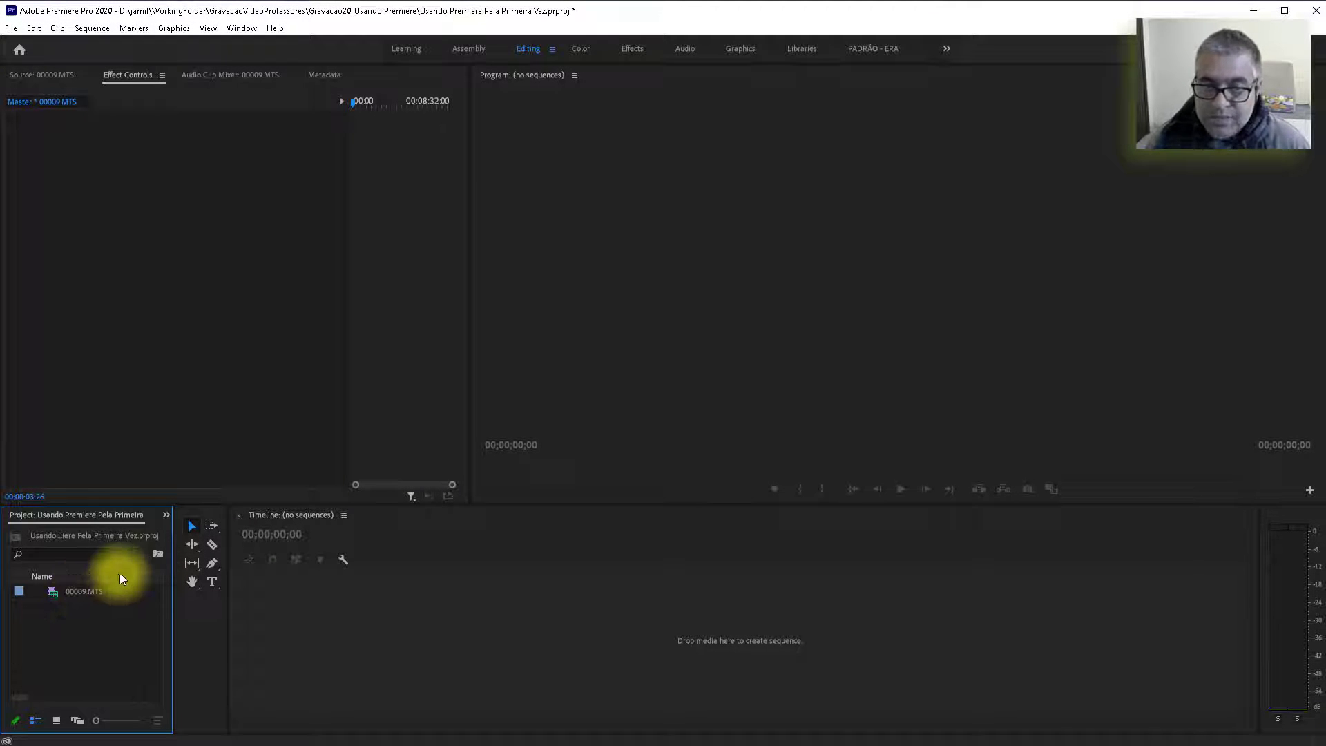
left_click(158, 554)
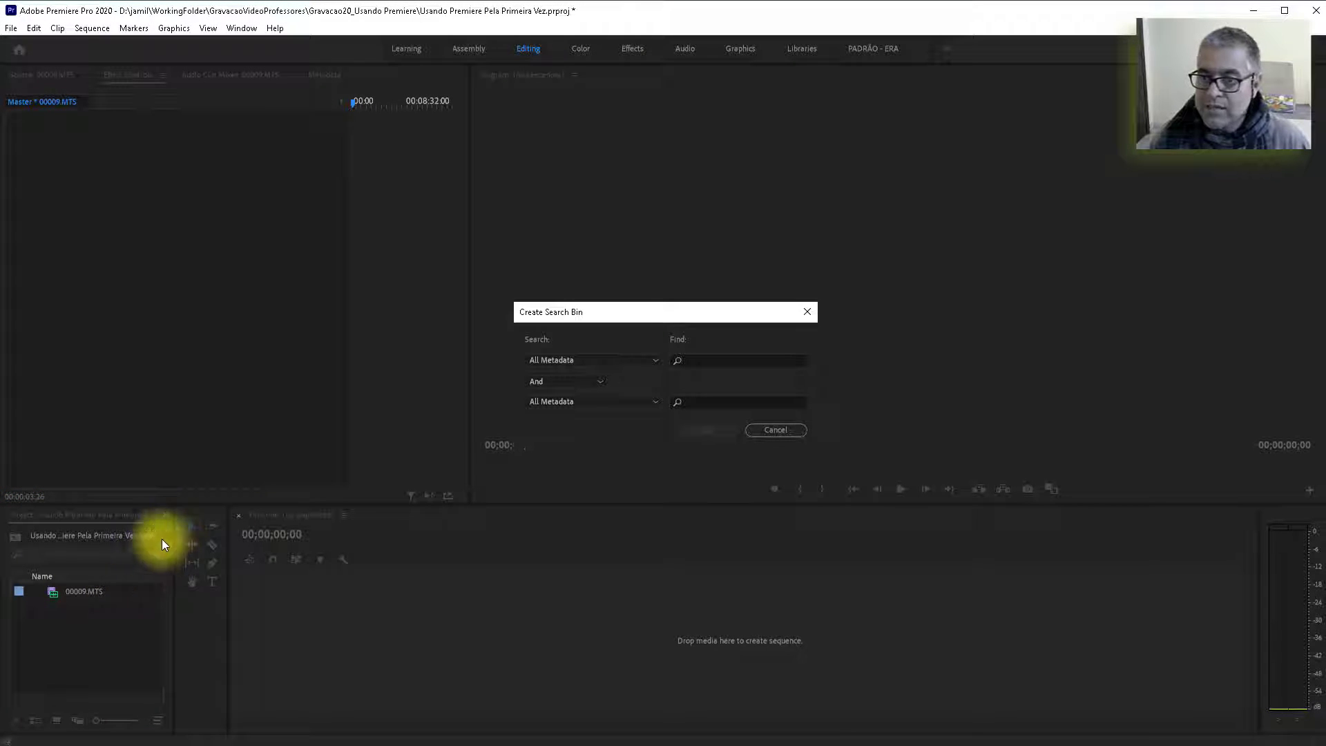
left_click(777, 430)
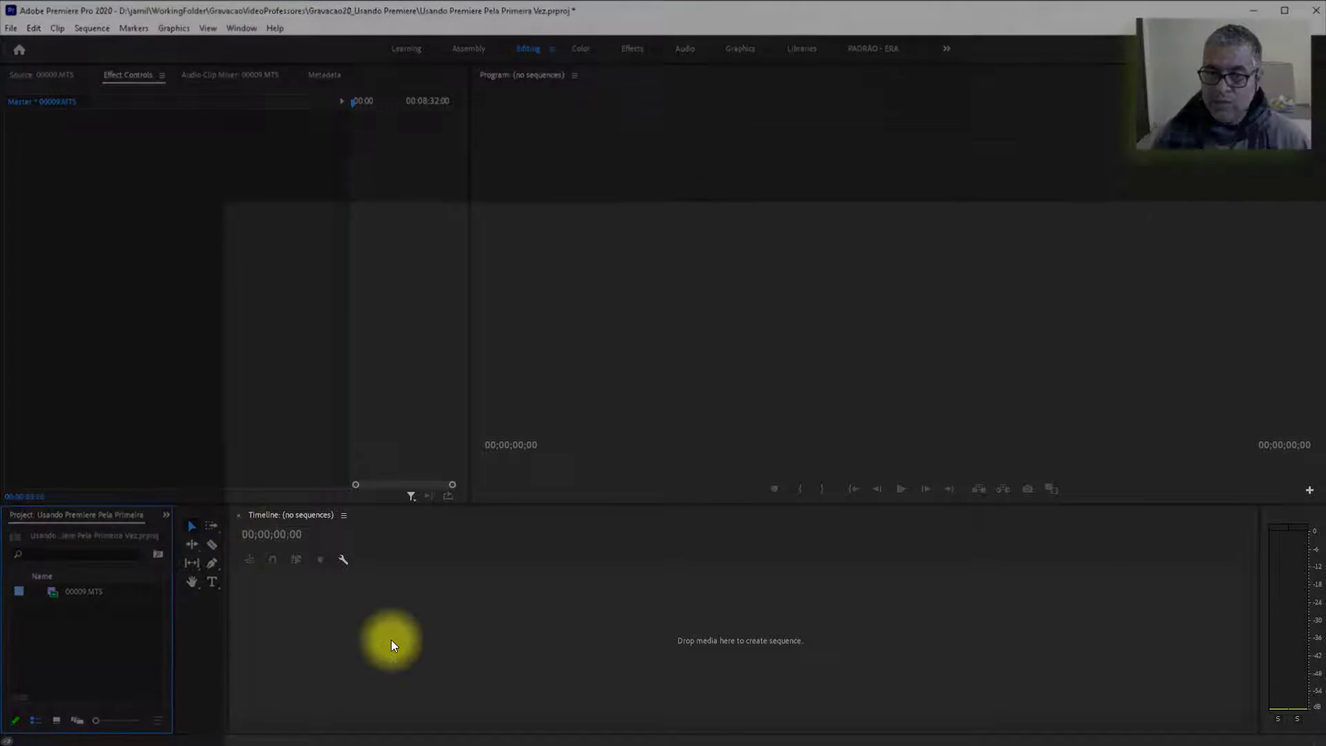
- Drag 00009.MTS onto the empty timeline to create sequence 00009
left_click(388, 639)
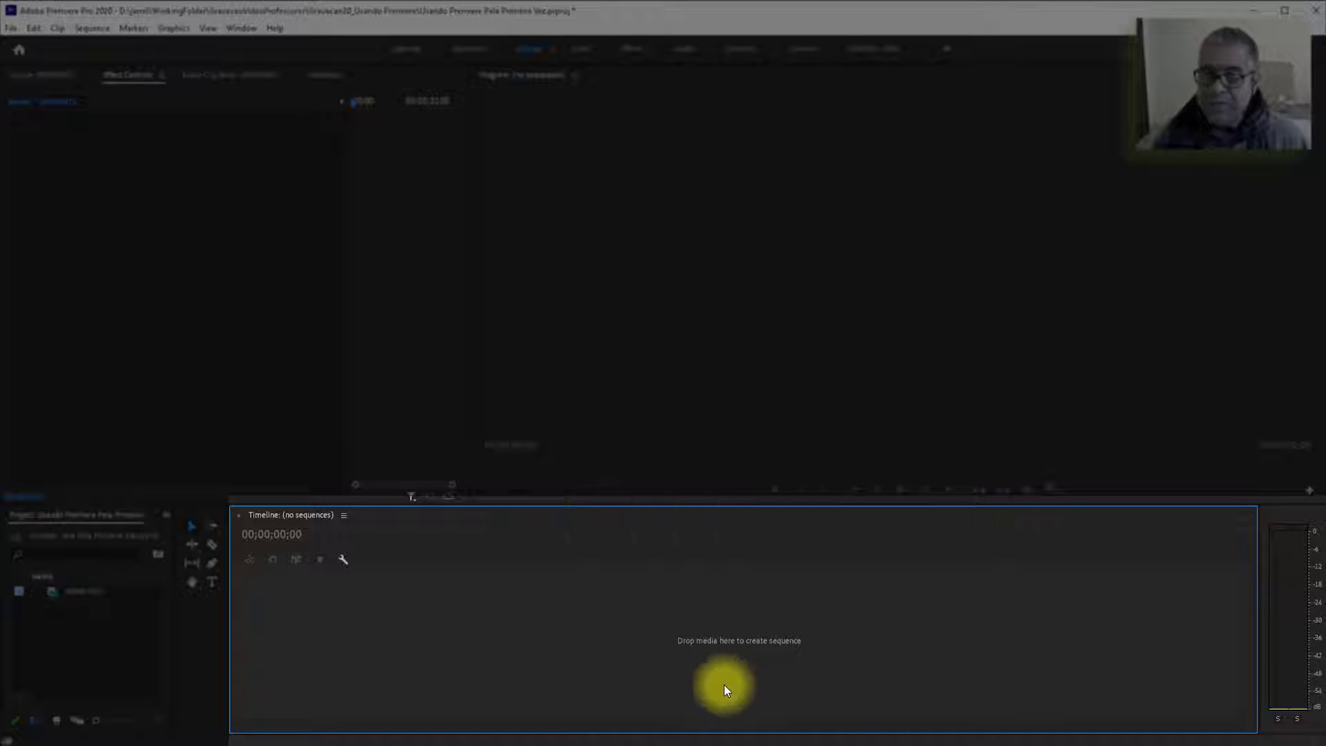
left_click(87, 592)
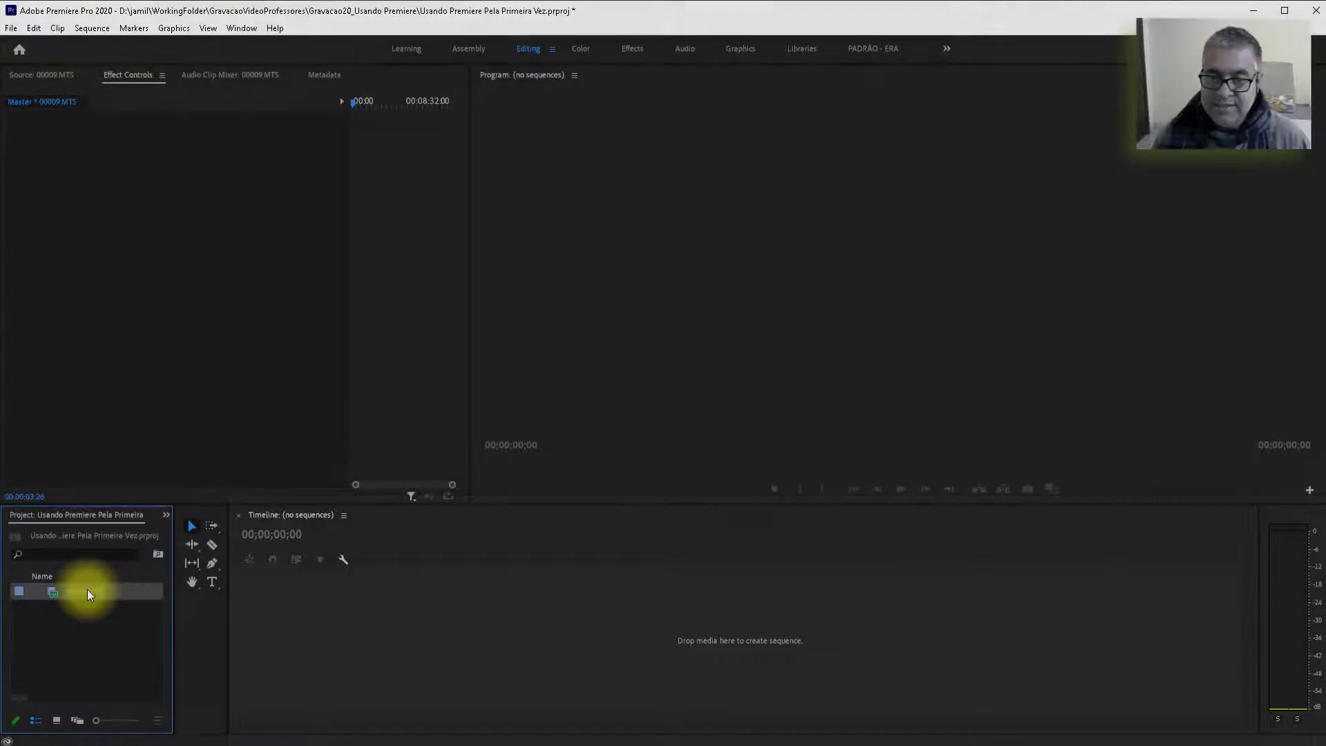
left_click_drag(87, 590, 285, 632)
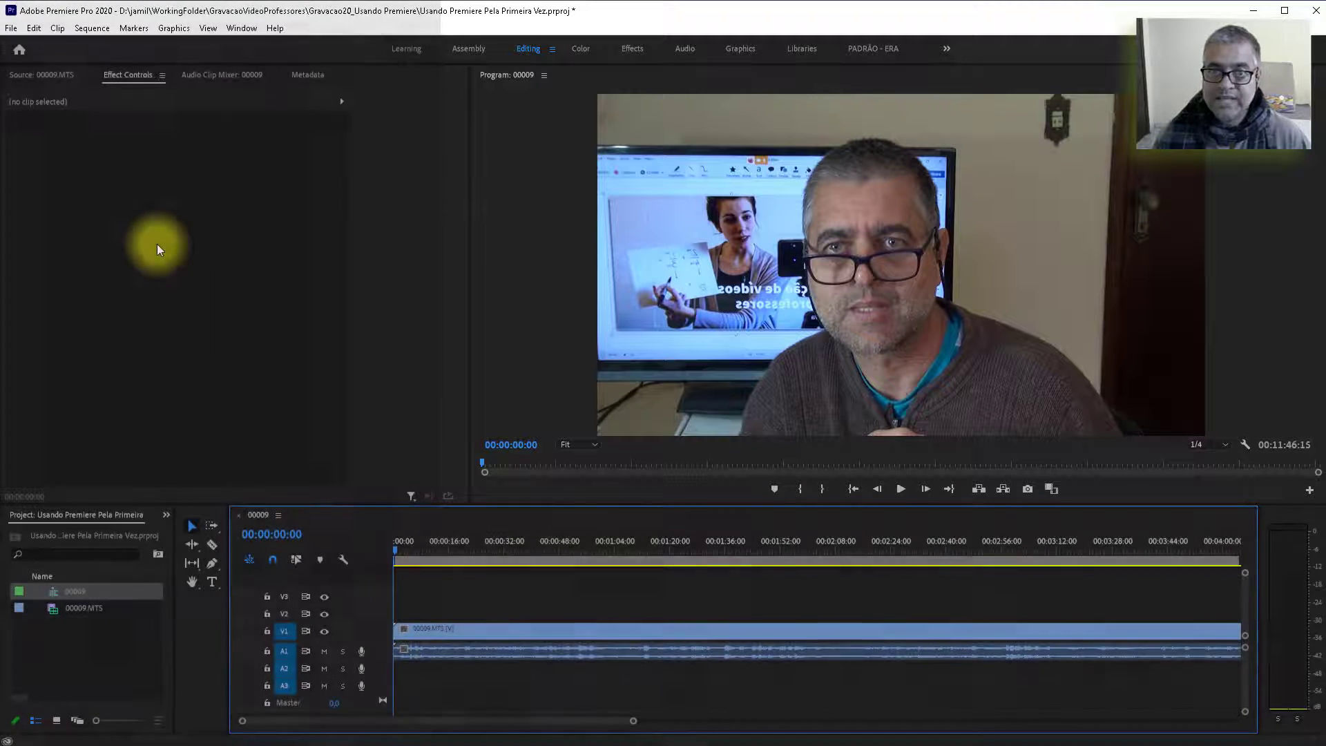
- Load 00009.MTS into the Source monitor, then focus the Program monitor
double_click(72, 609)
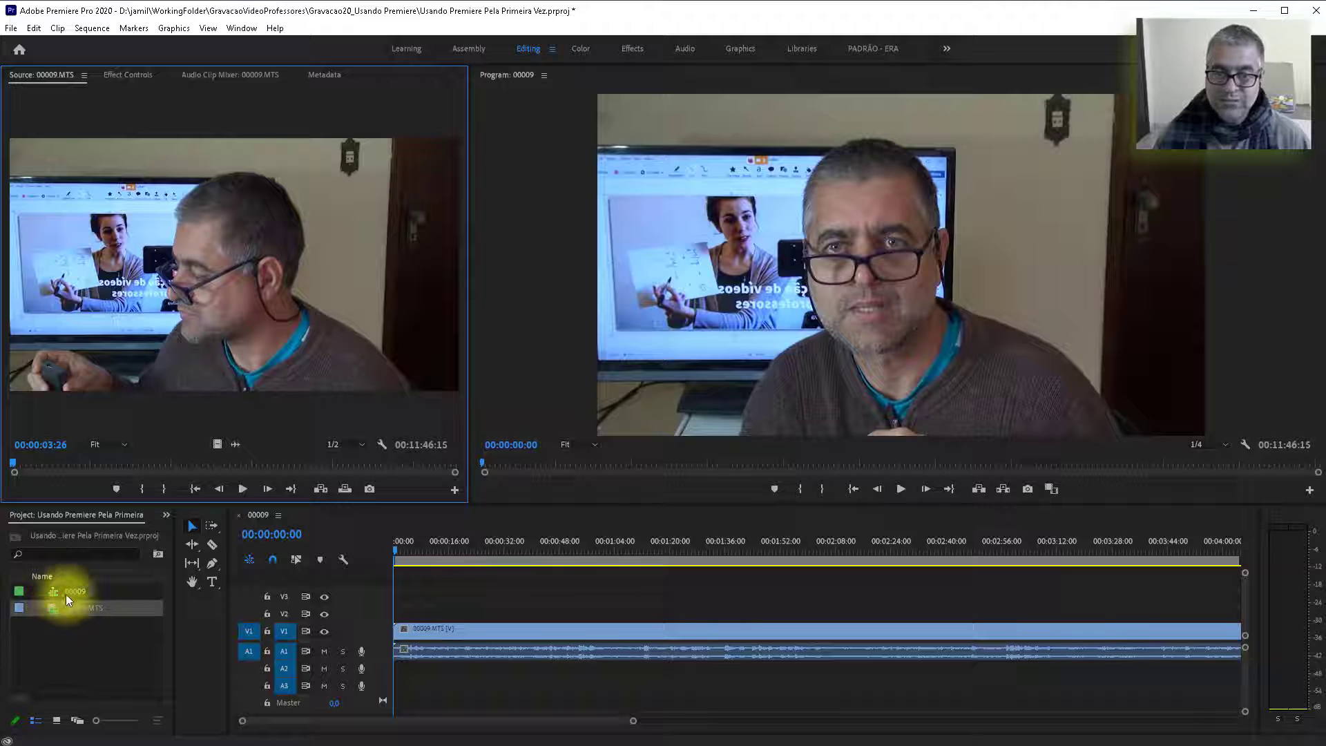
left_click(801, 283)
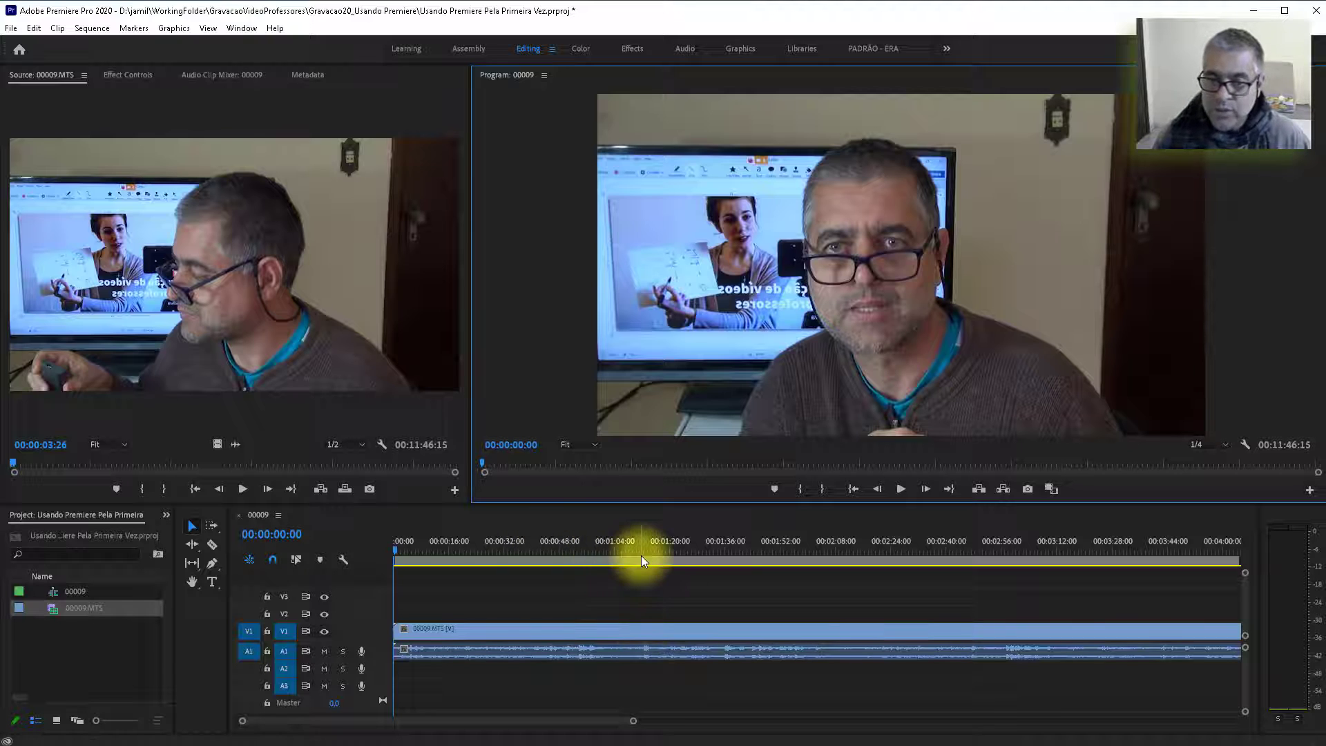
- Narrow the Tools panel to one column, then select the V1 video and A1 audio clips
left_click(214, 609)
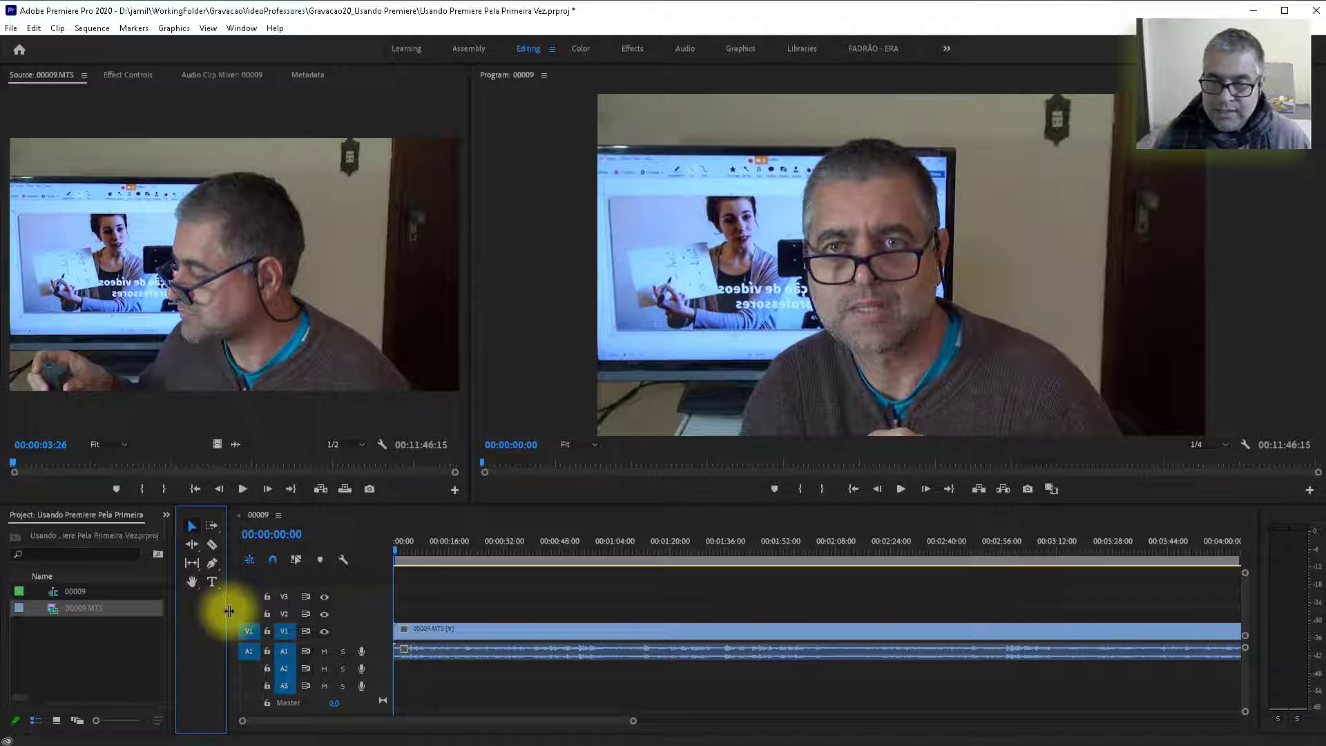
left_click_drag(229, 611, 210, 618)
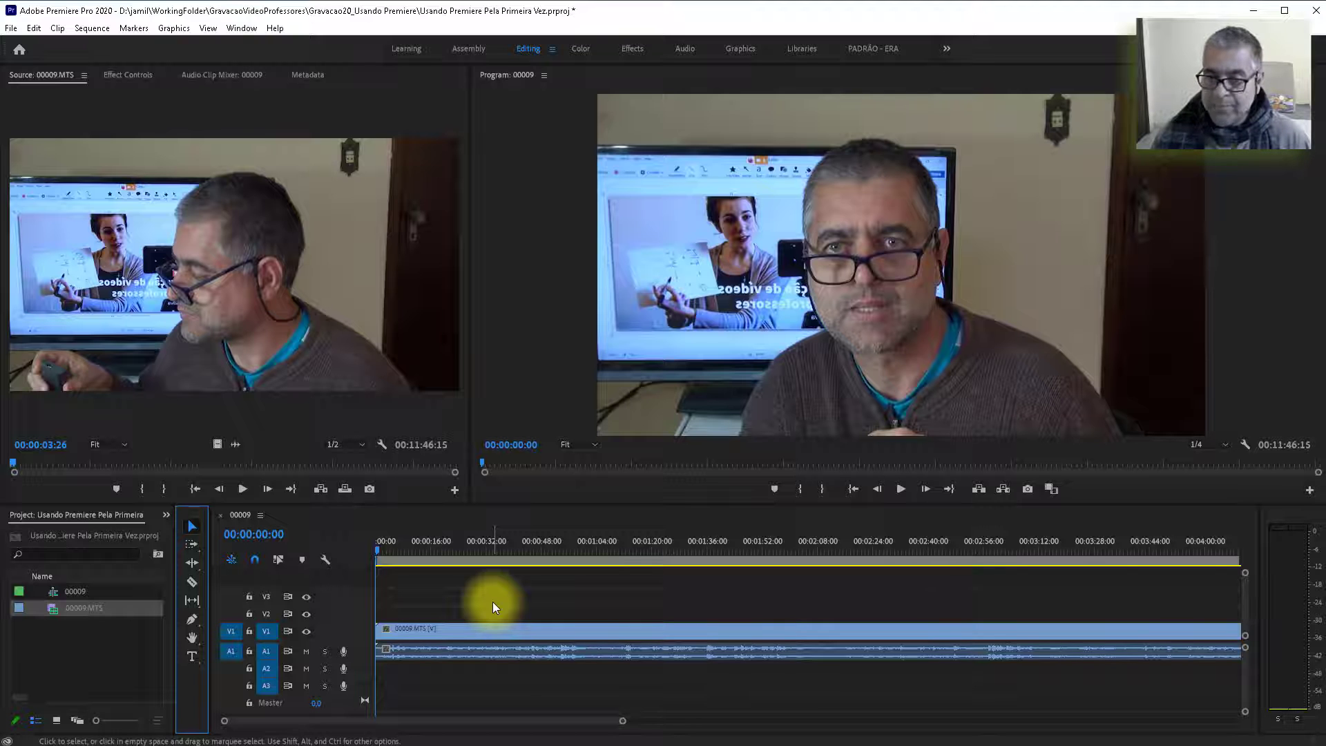
left_click(492, 602)
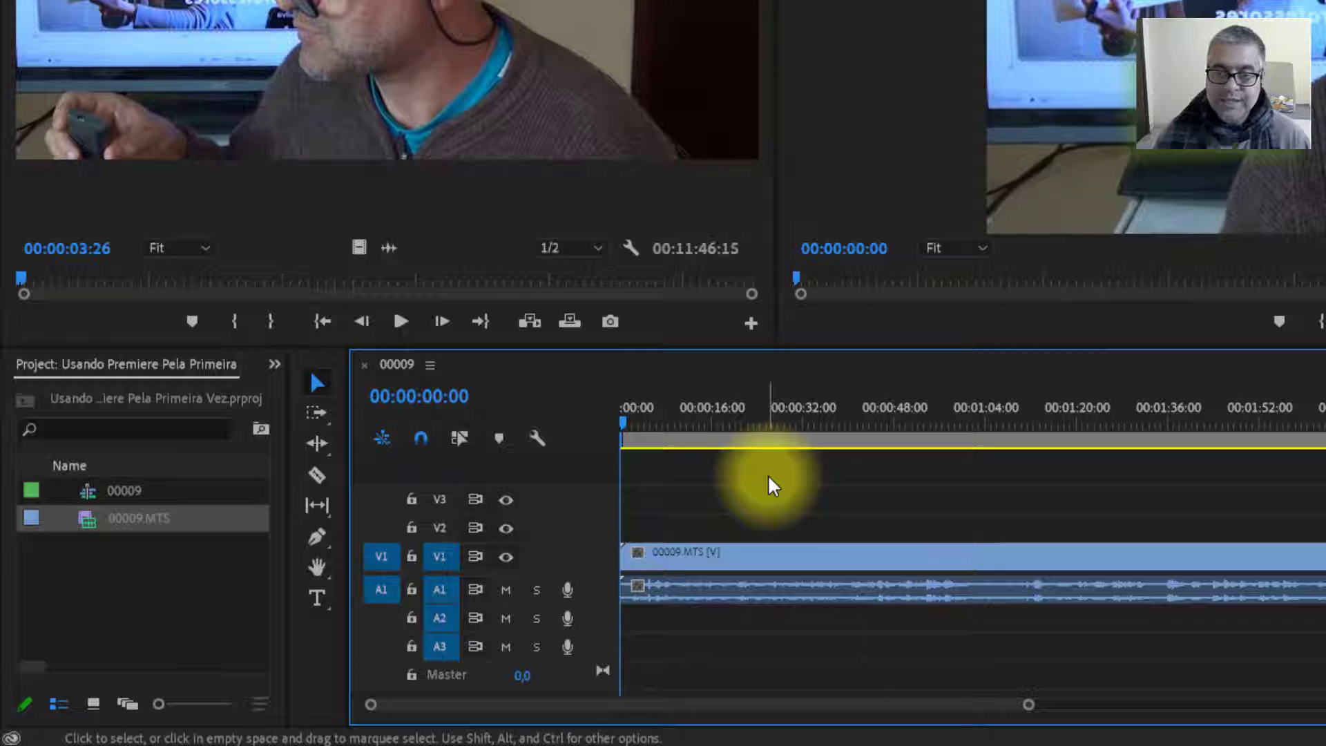
left_click(778, 551)
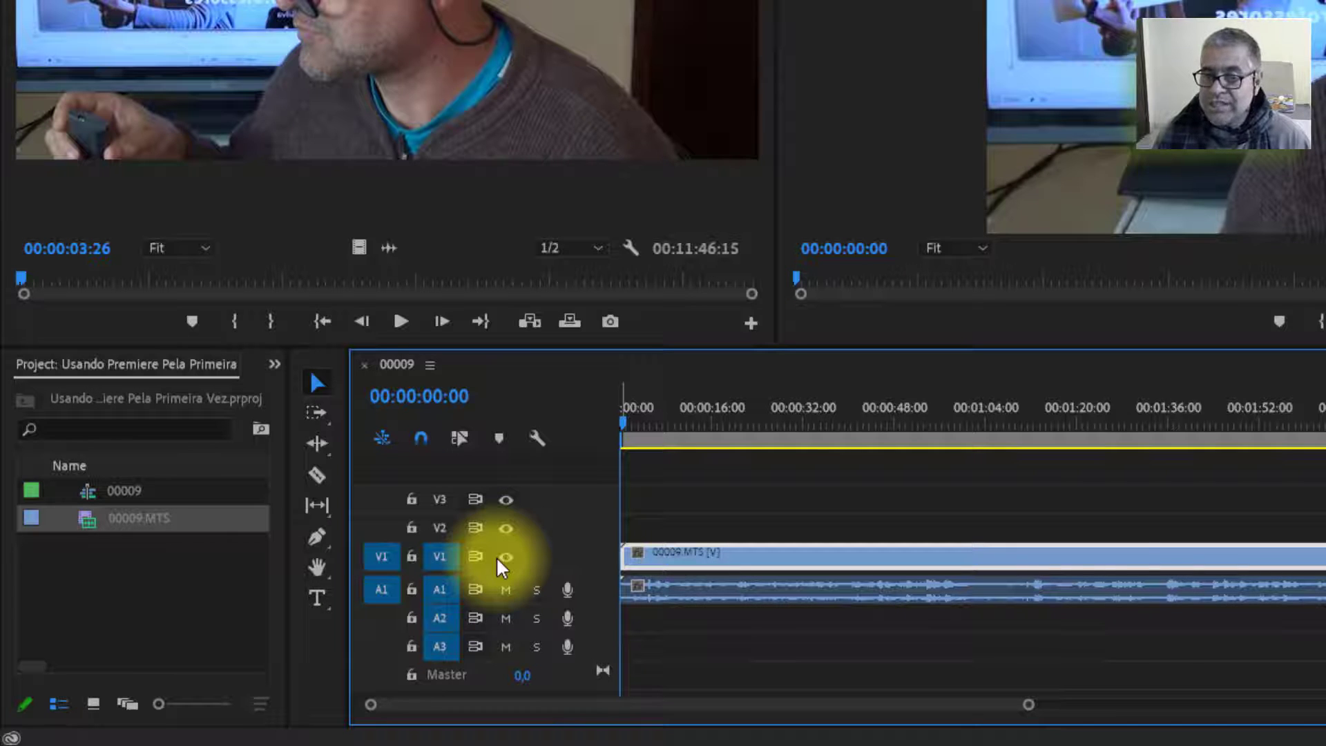
left_click(833, 600)
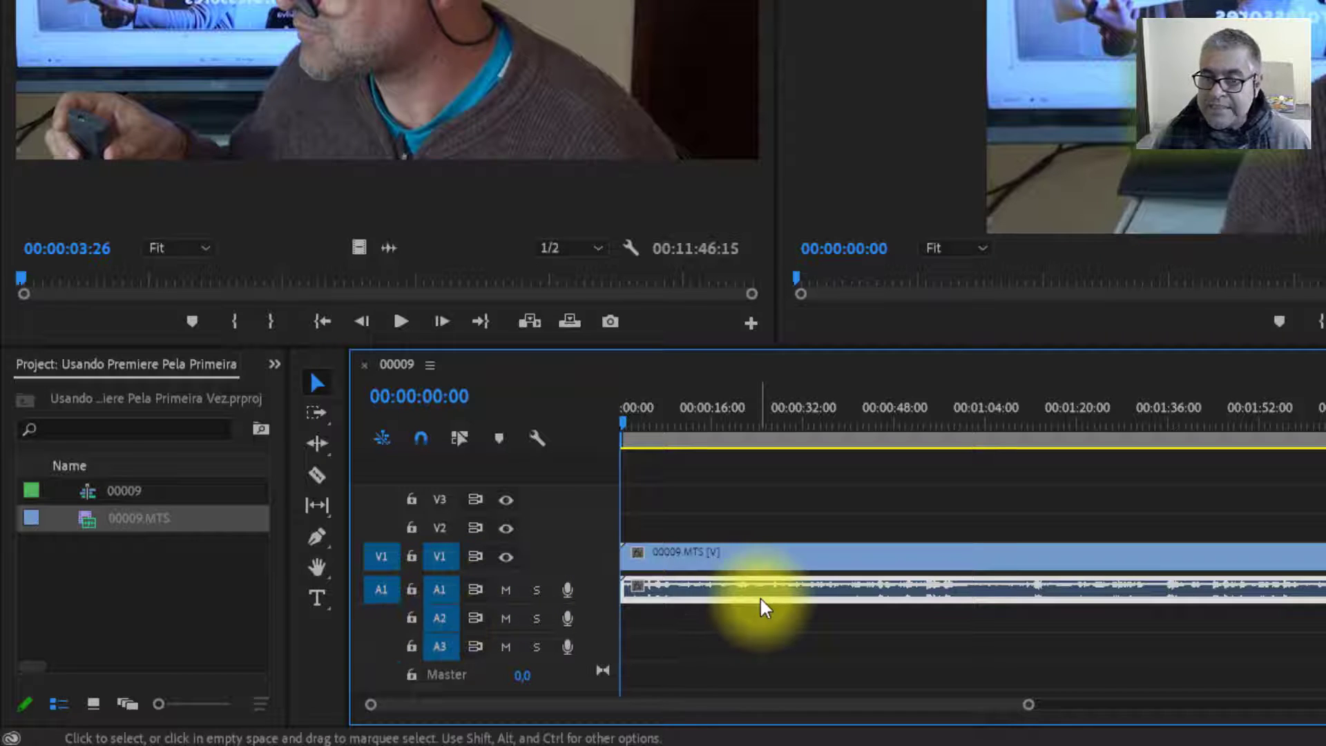
- Expand track A1 to show the 00009.MTS waveform and open the audio clip's context menu
double_click(609, 601)
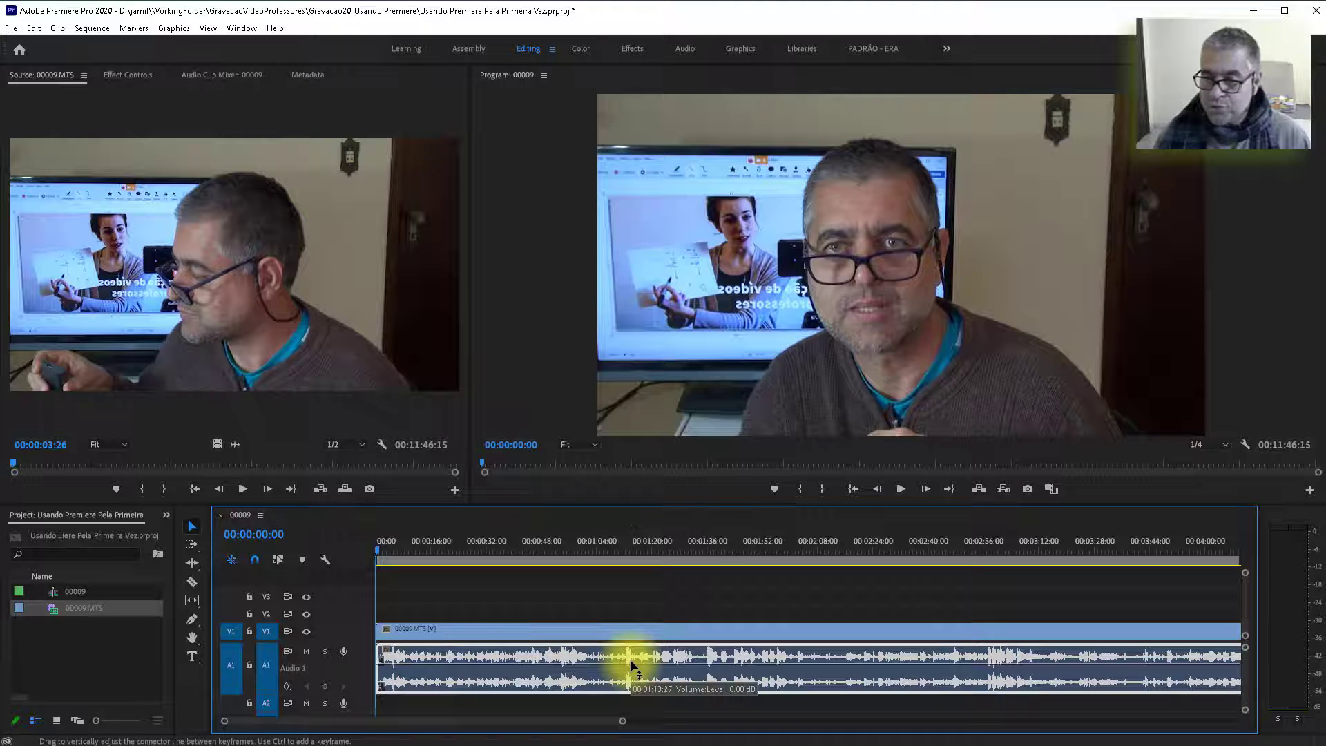
right_click(630, 659)
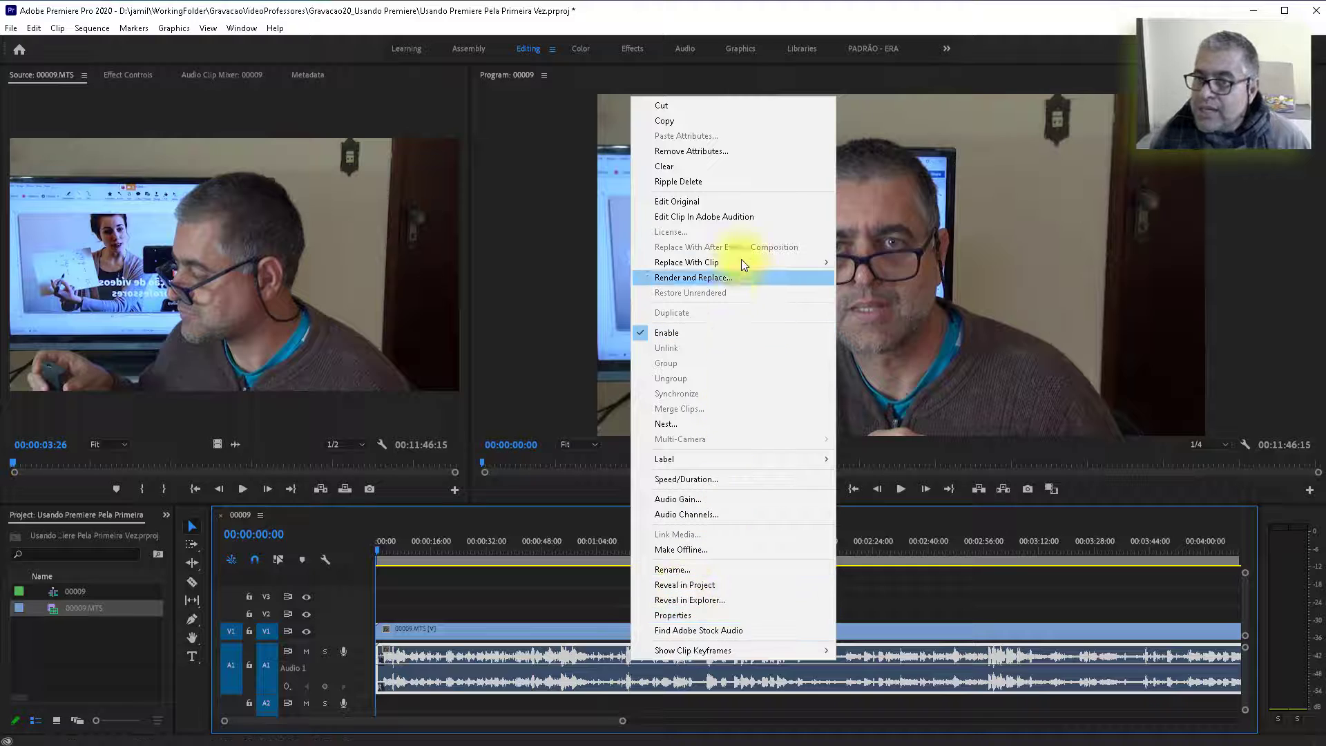
- Send clip 00009.MTS's audio to Adobe Audition for editing as a waveform
left_click(723, 221)
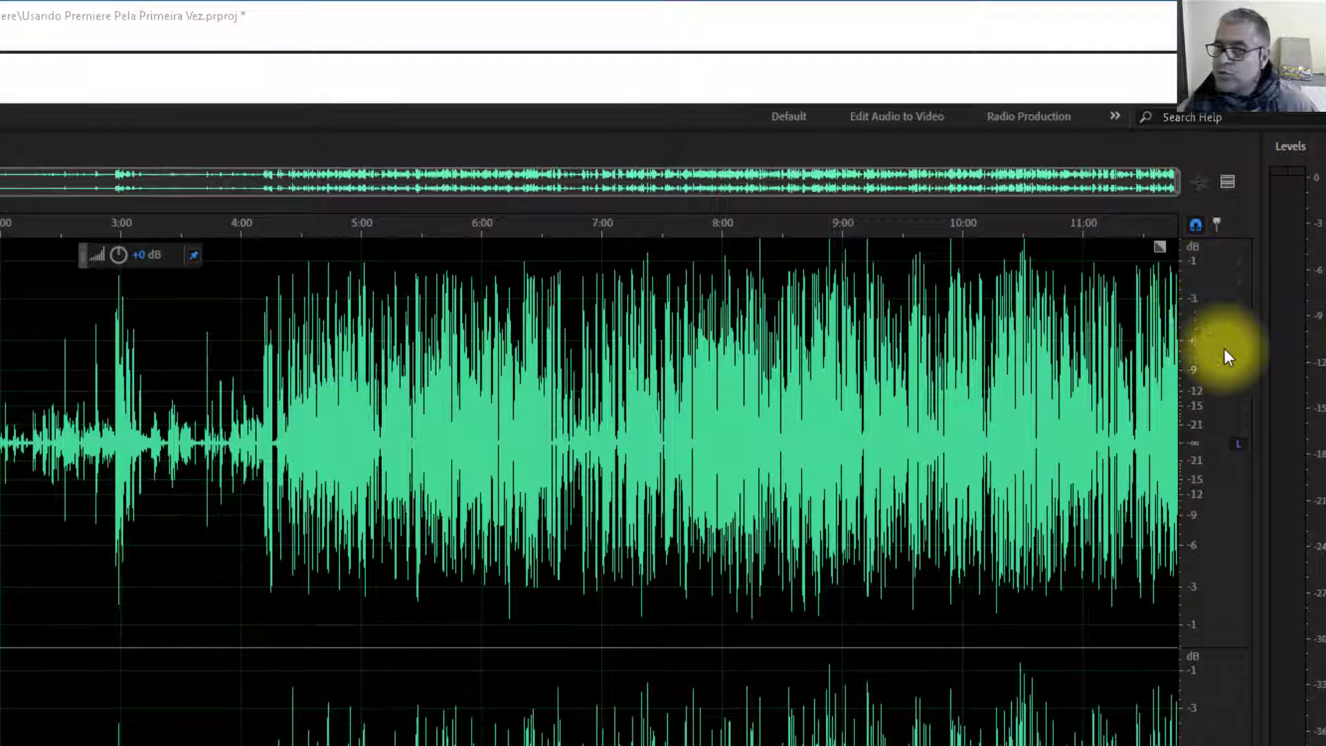
- Raise the clip volume to +15 dB and listen to the result from about 8:08
left_click(95, 255)
left_click_drag(96, 256, 77, 262)
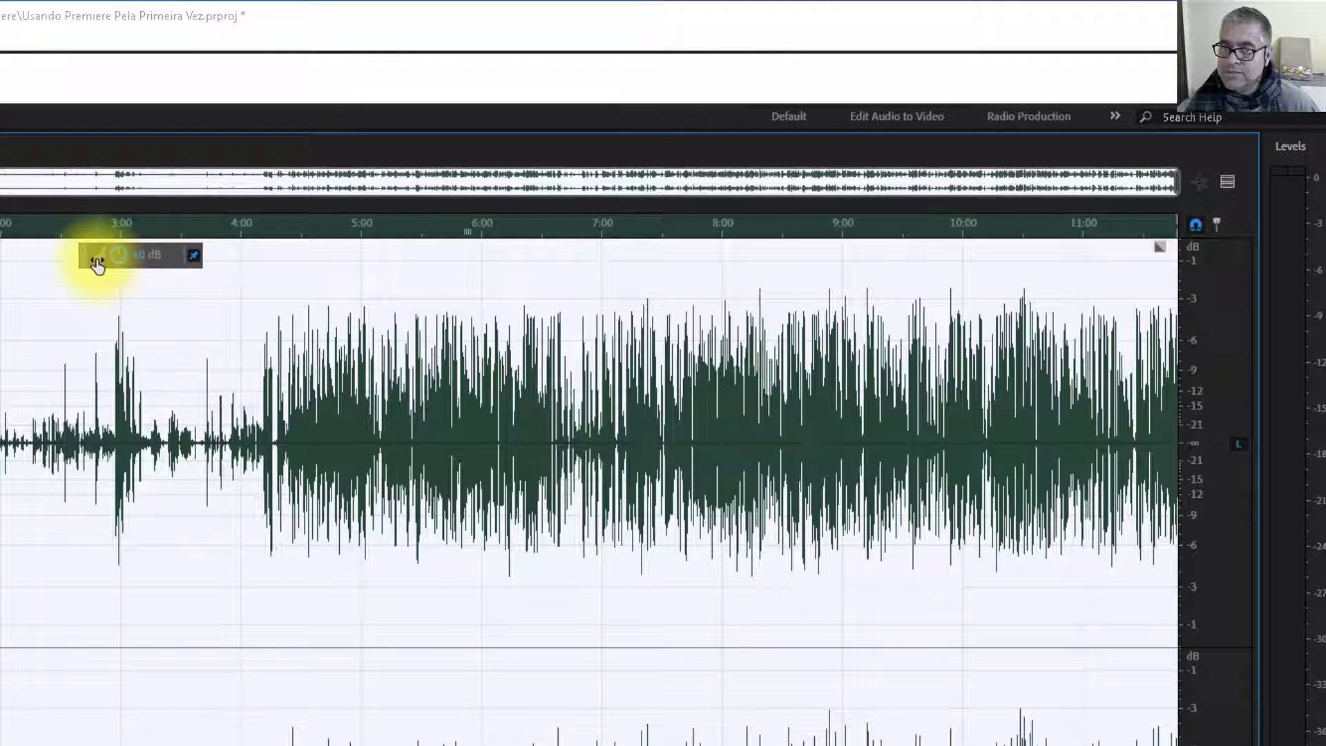
left_click_drag(100, 257, 92, 258)
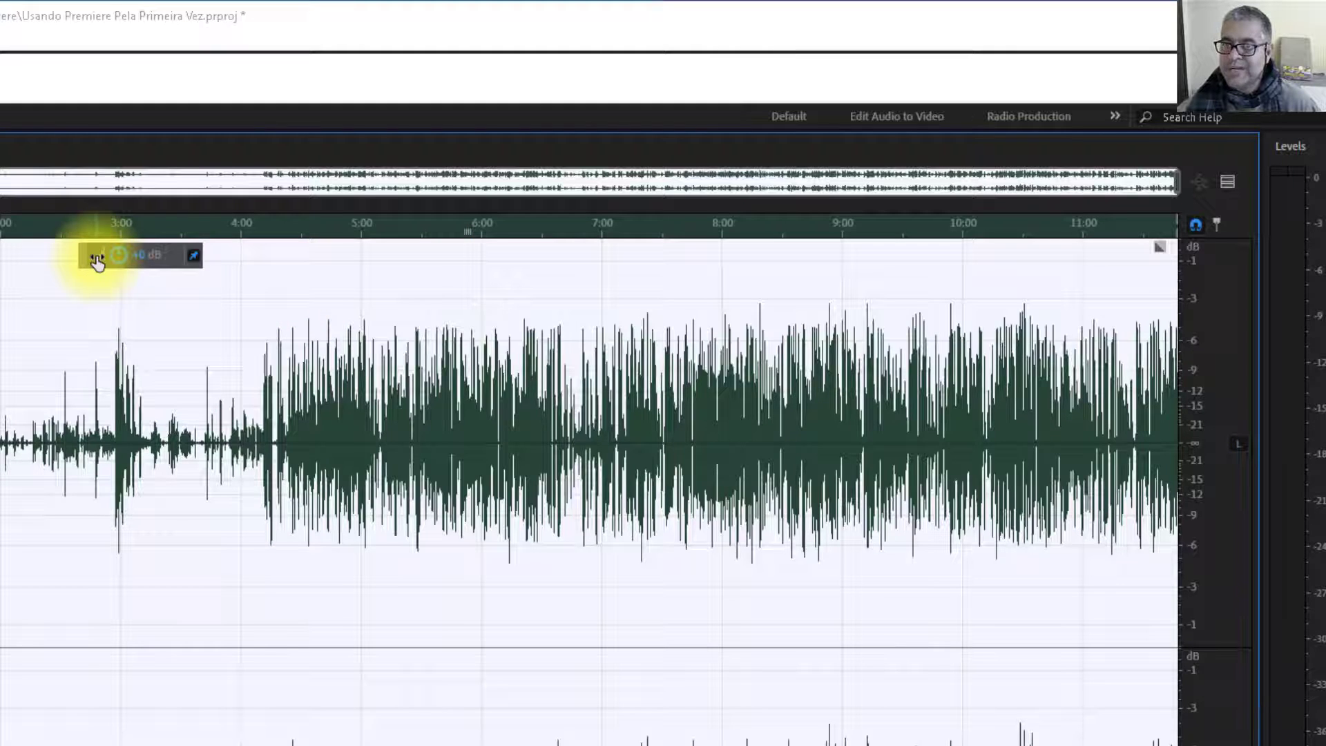
mouse_move(96, 261)
left_mouse_down()
mouse_move(233, 257)
mouse_move(120, 273)
mouse_move(195, 279)
left_mouse_up()
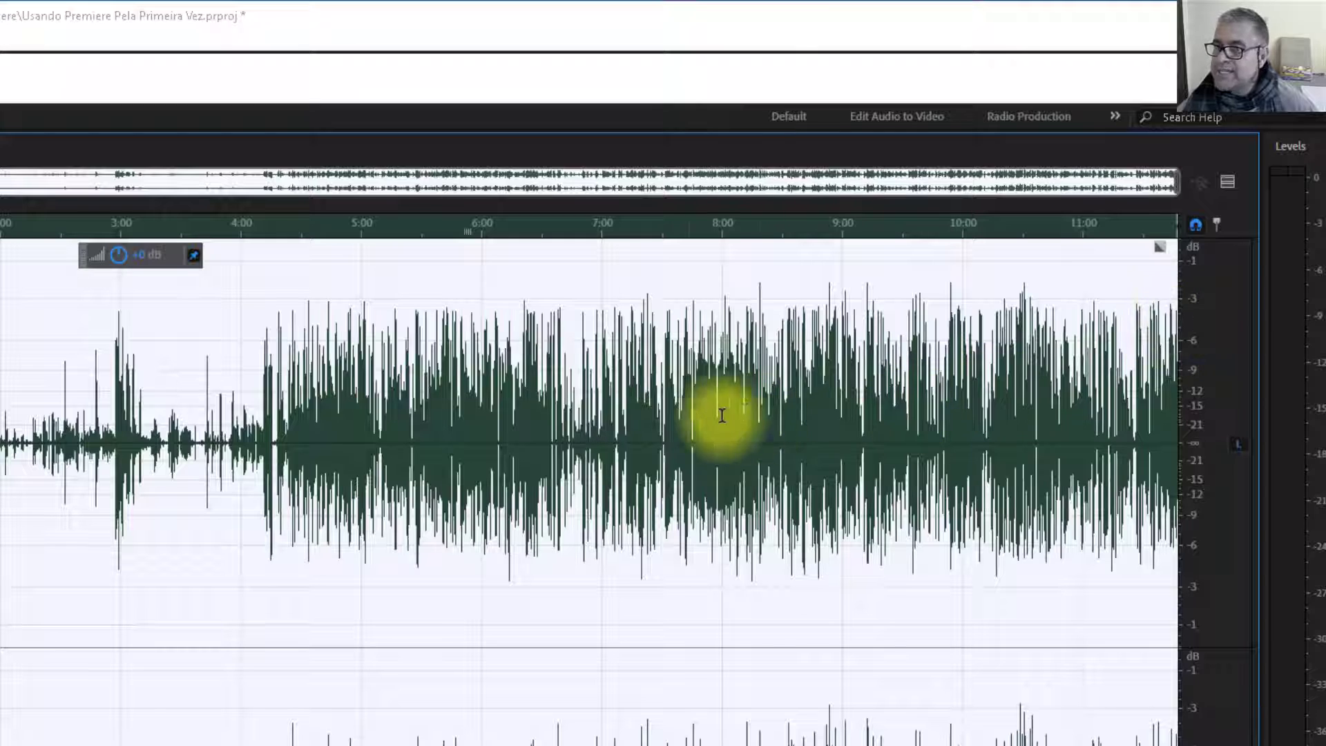
left_click(739, 441)
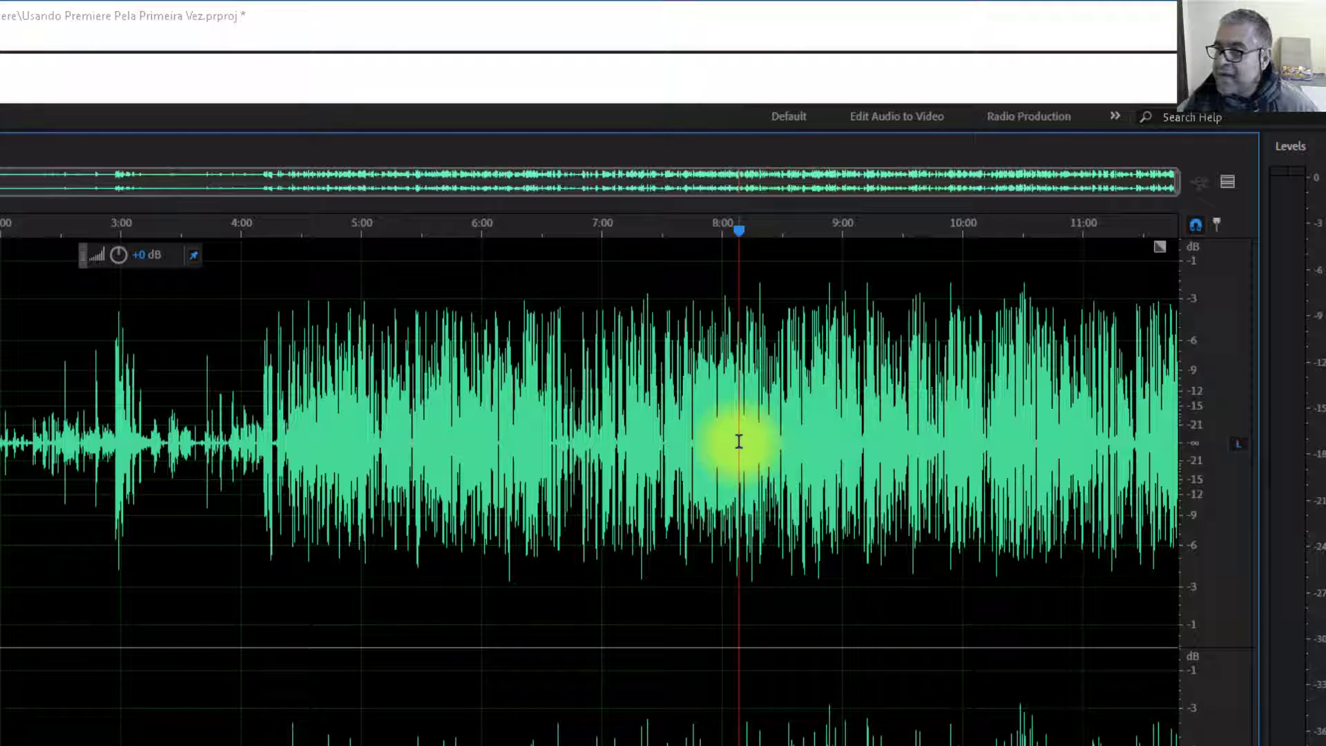
key("space")
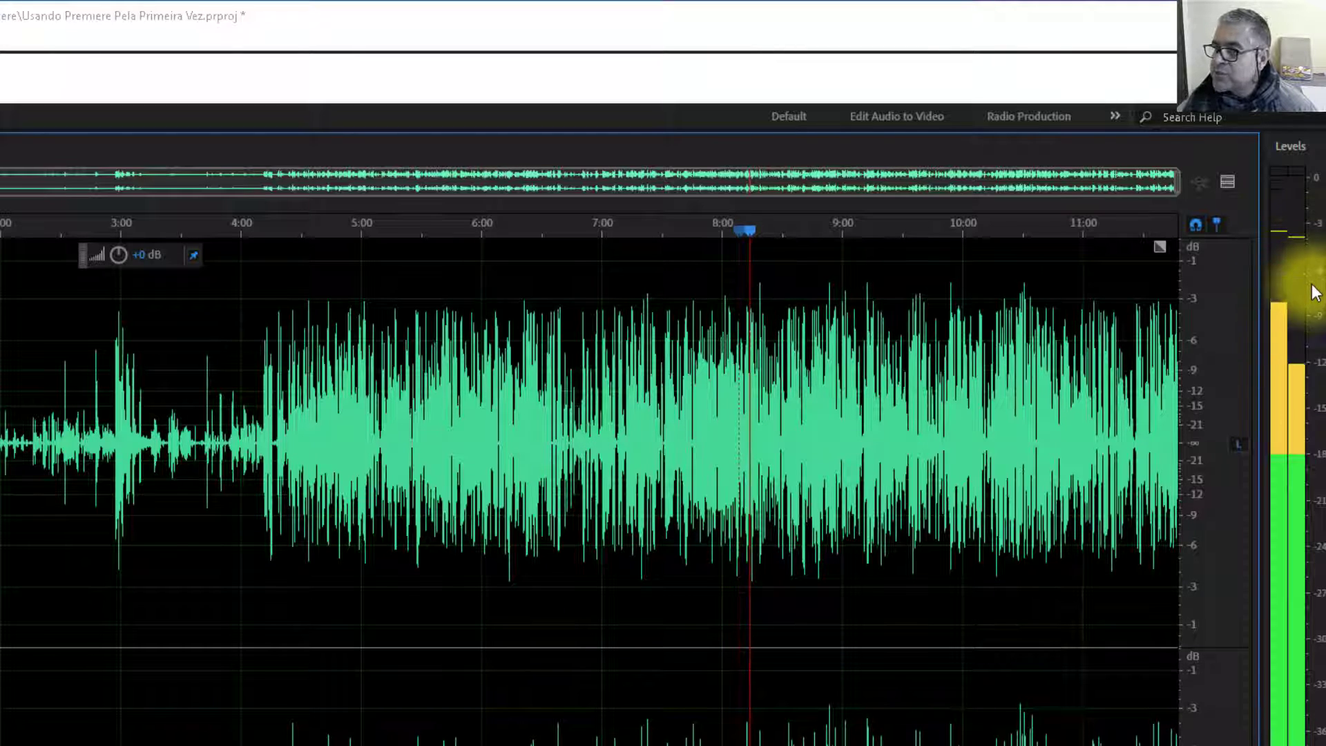
key("space")
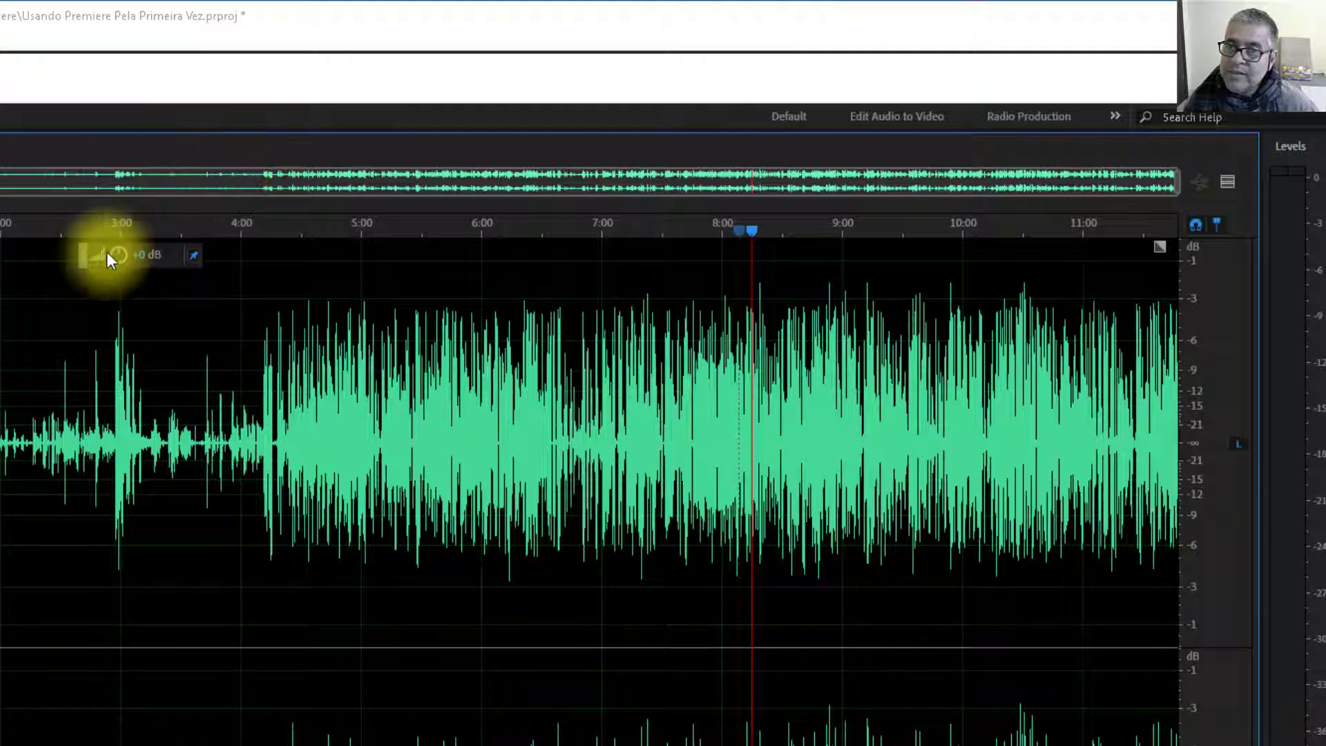
- Amplify the clip twice more, checking playback from about 8:47 and 6:22
left_click_drag(106, 255, 101, 254)
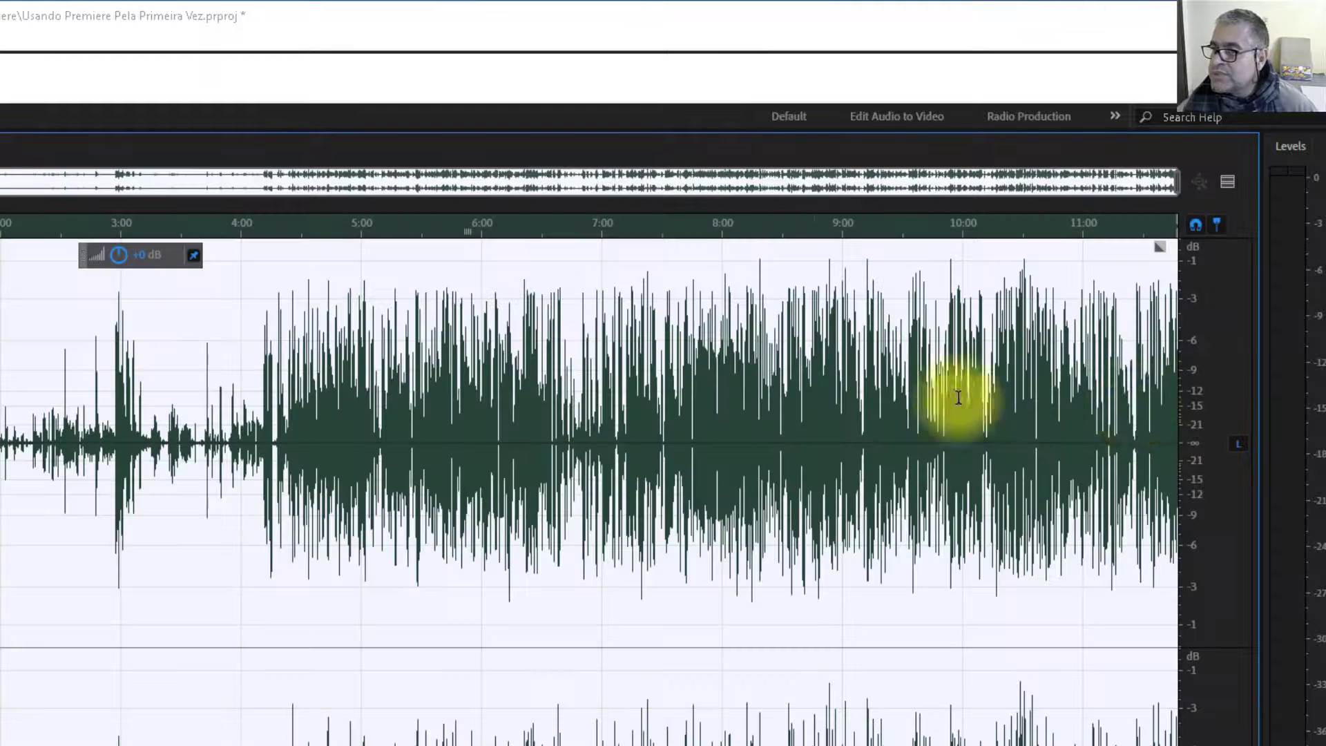
left_click(813, 404)
key("space")
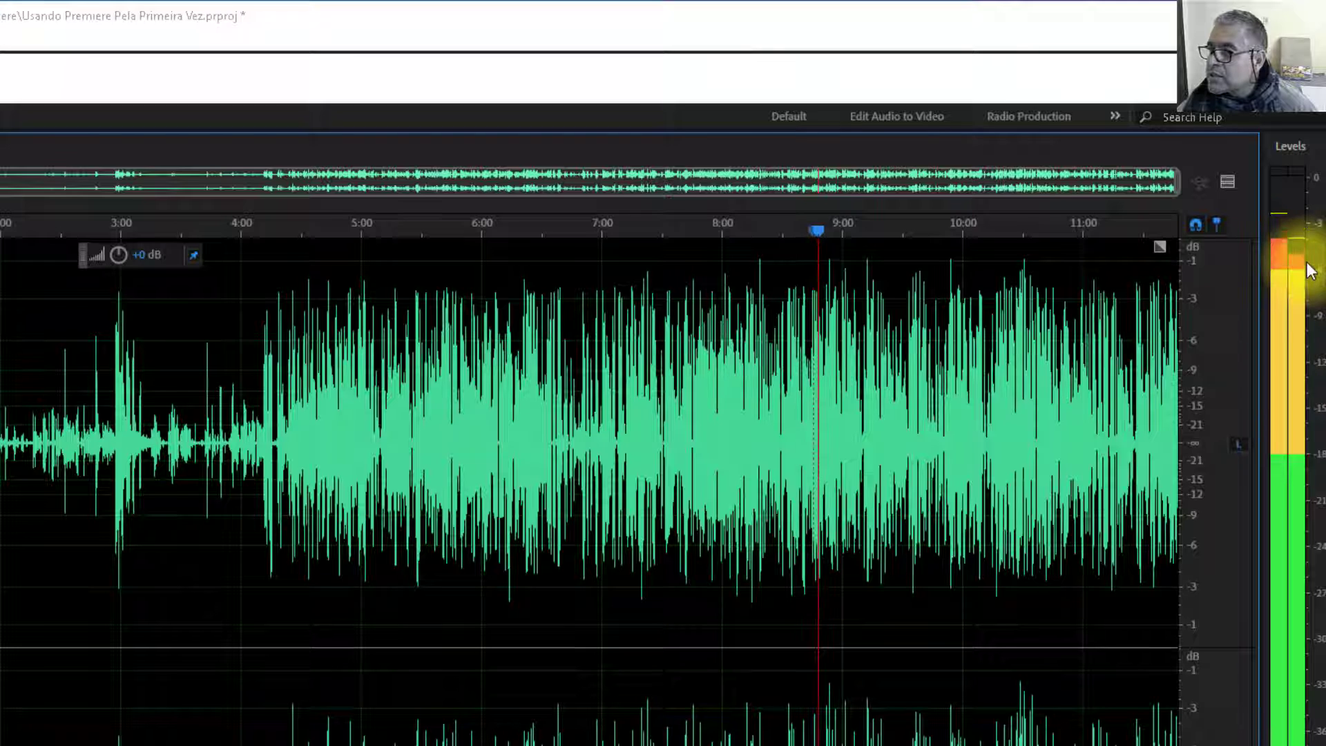
key("space")
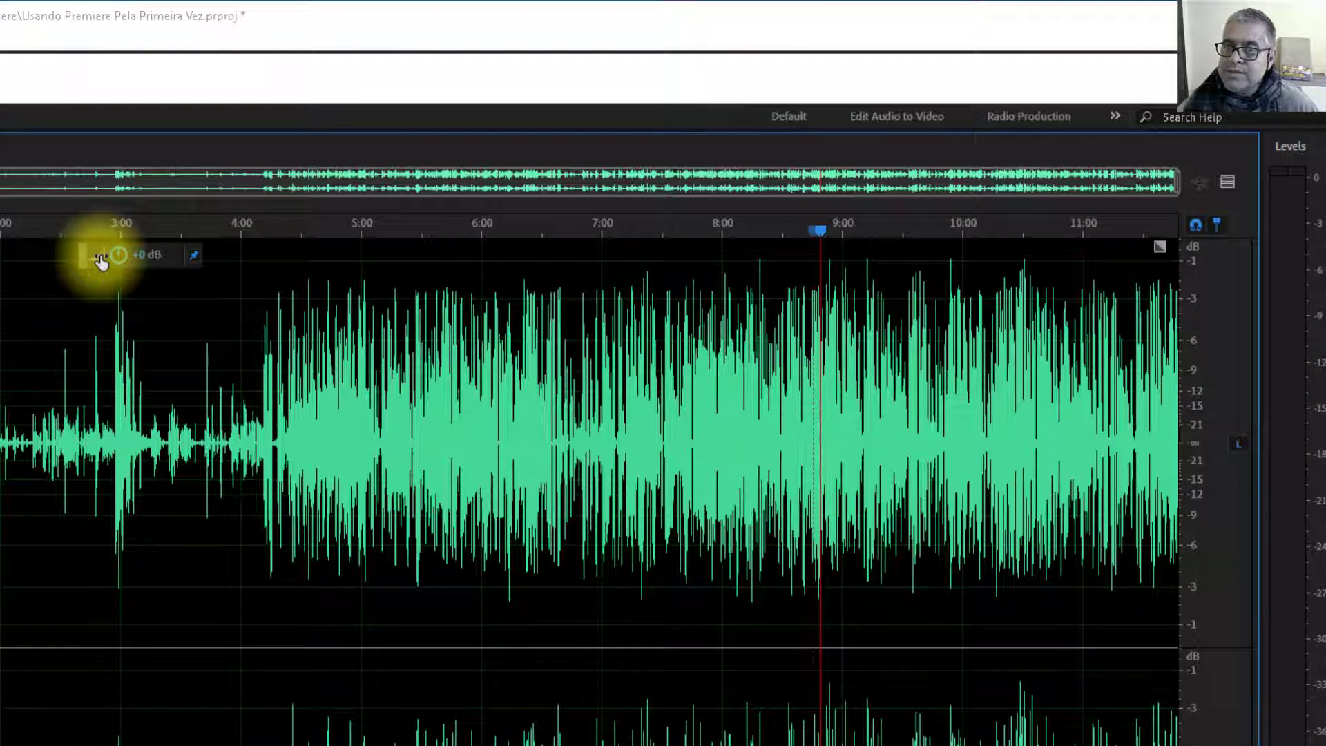
left_click_drag(100, 261, 104, 249)
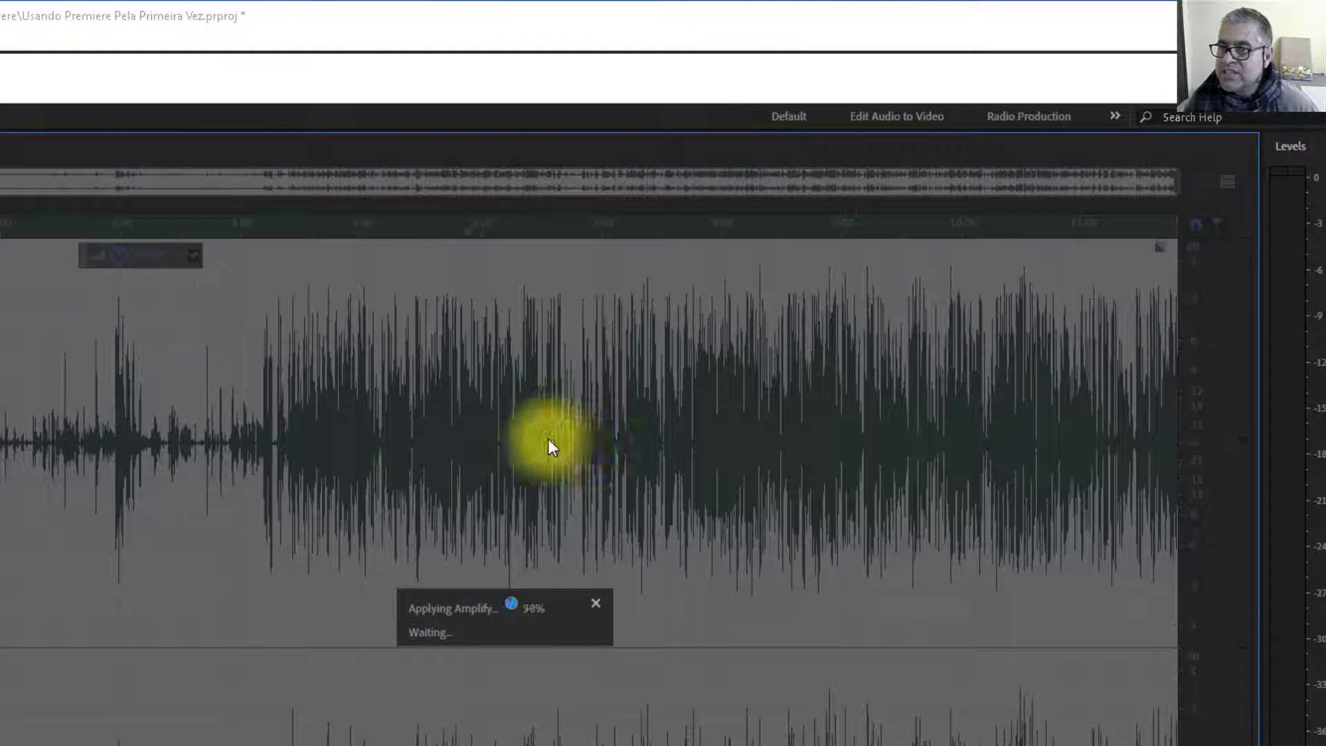
left_click(525, 435)
key("space")
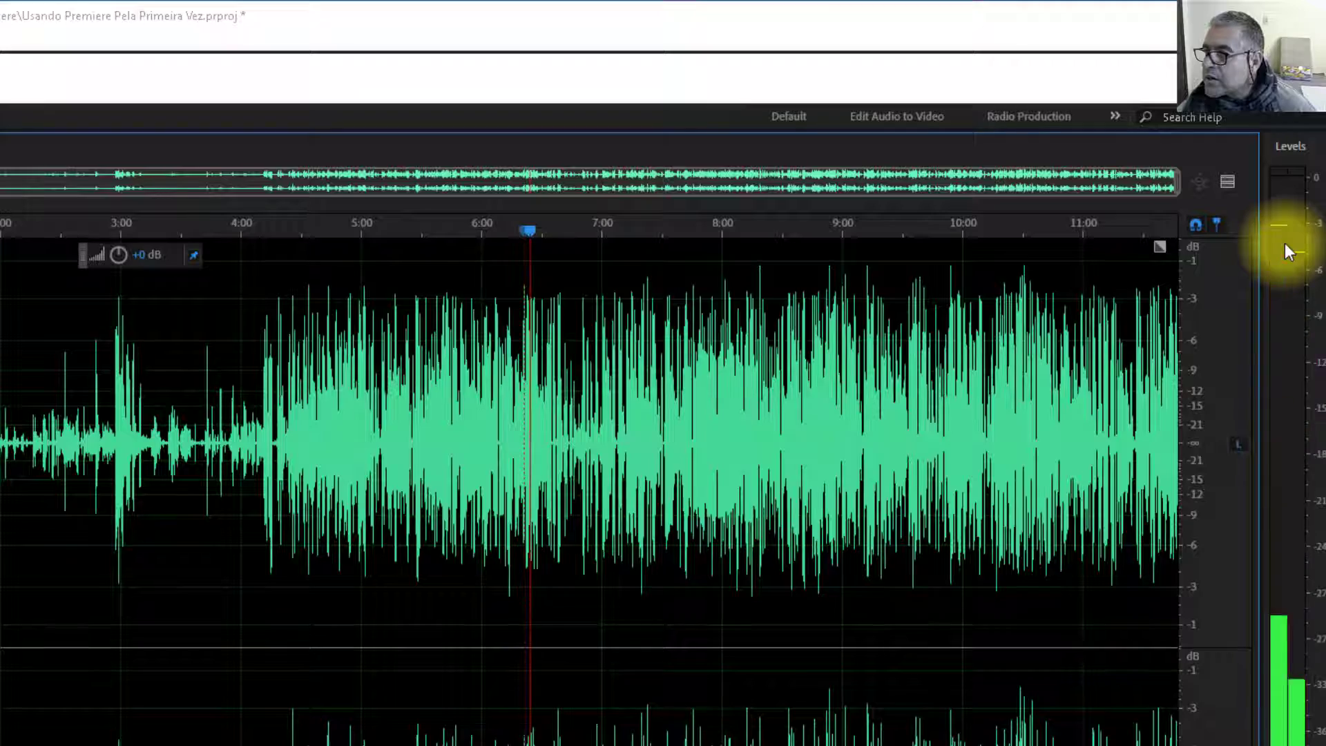
key("space")
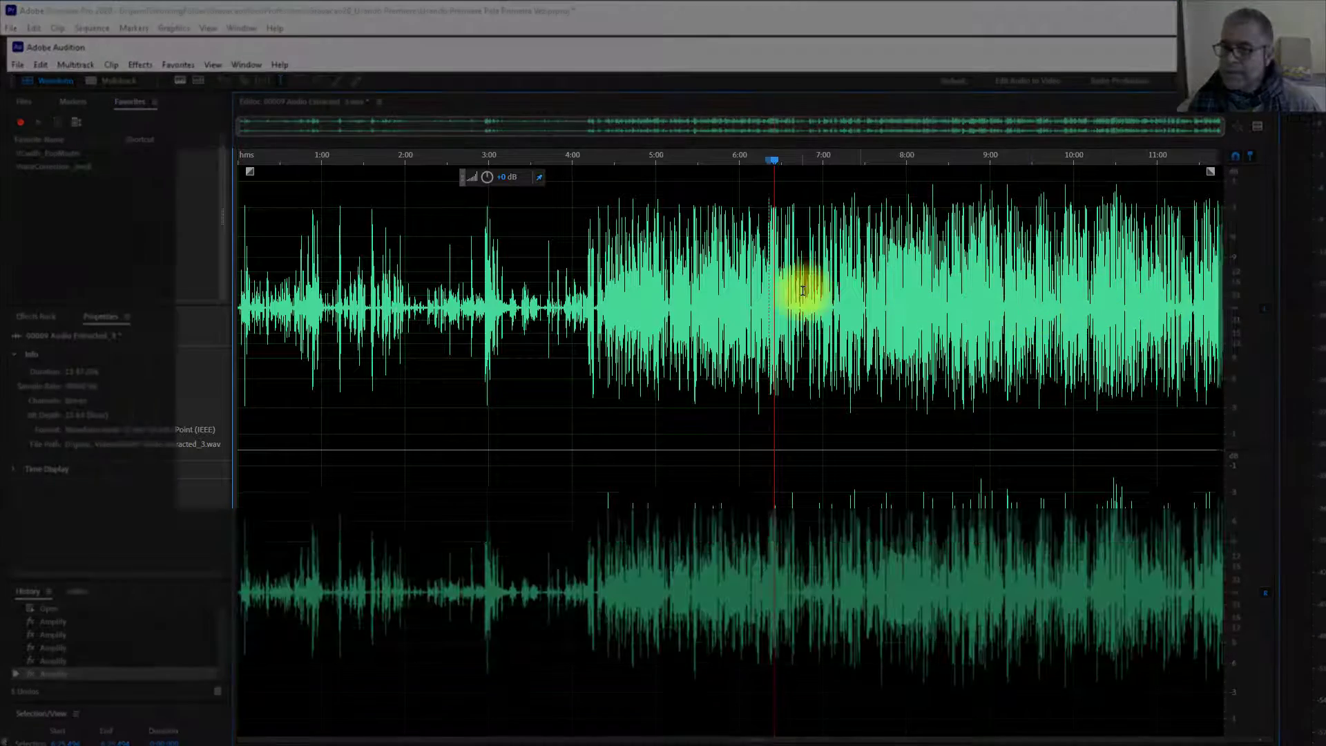
- Switch off the other channel and select the whole file on the upper channel with Ctrl+A
left_click_drag(802, 290, 930, 288)
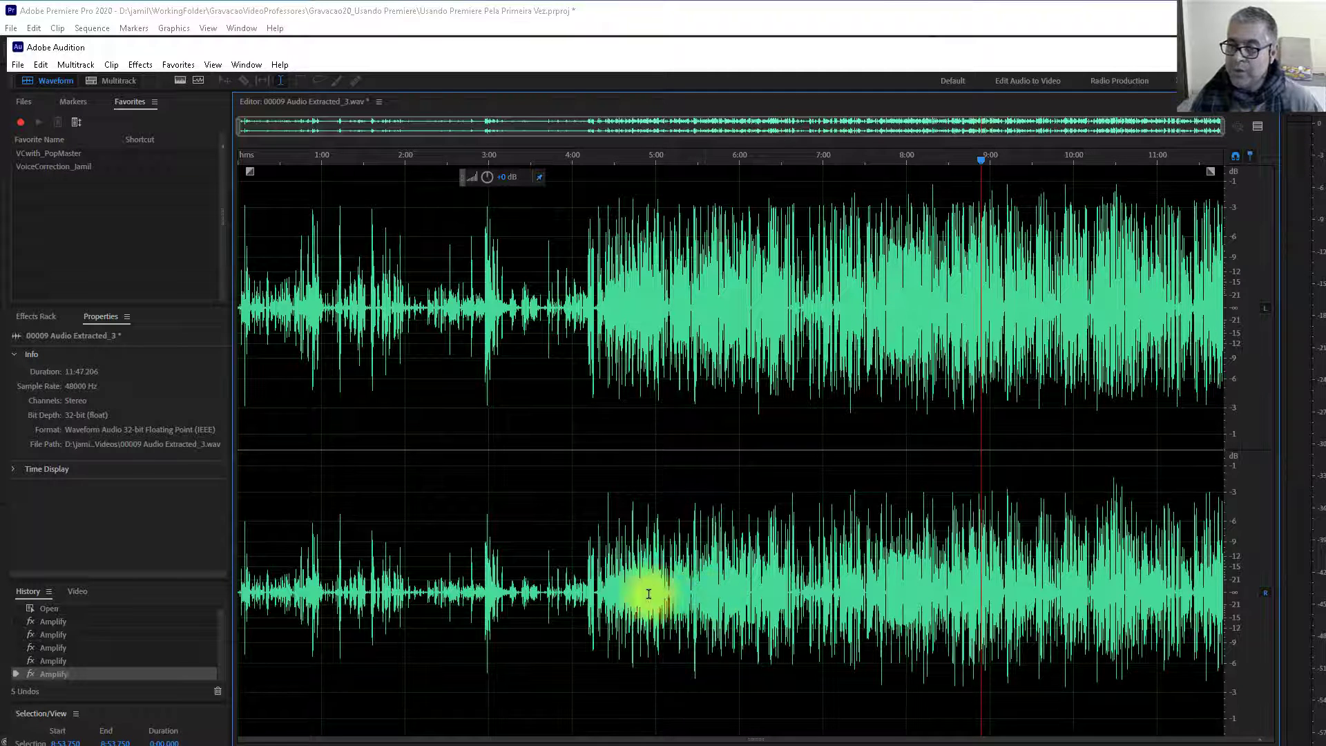
left_click_drag(646, 592, 914, 607)
left_click(965, 602)
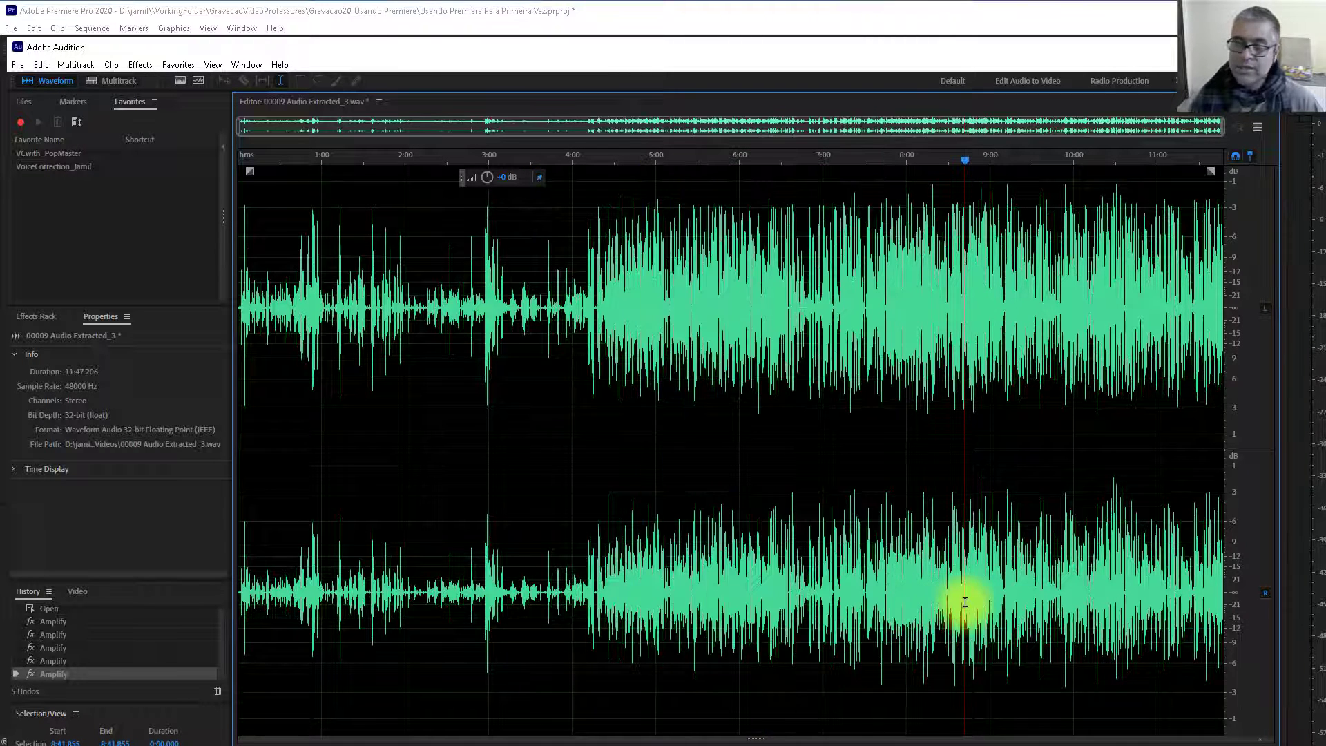
left_click(1270, 309)
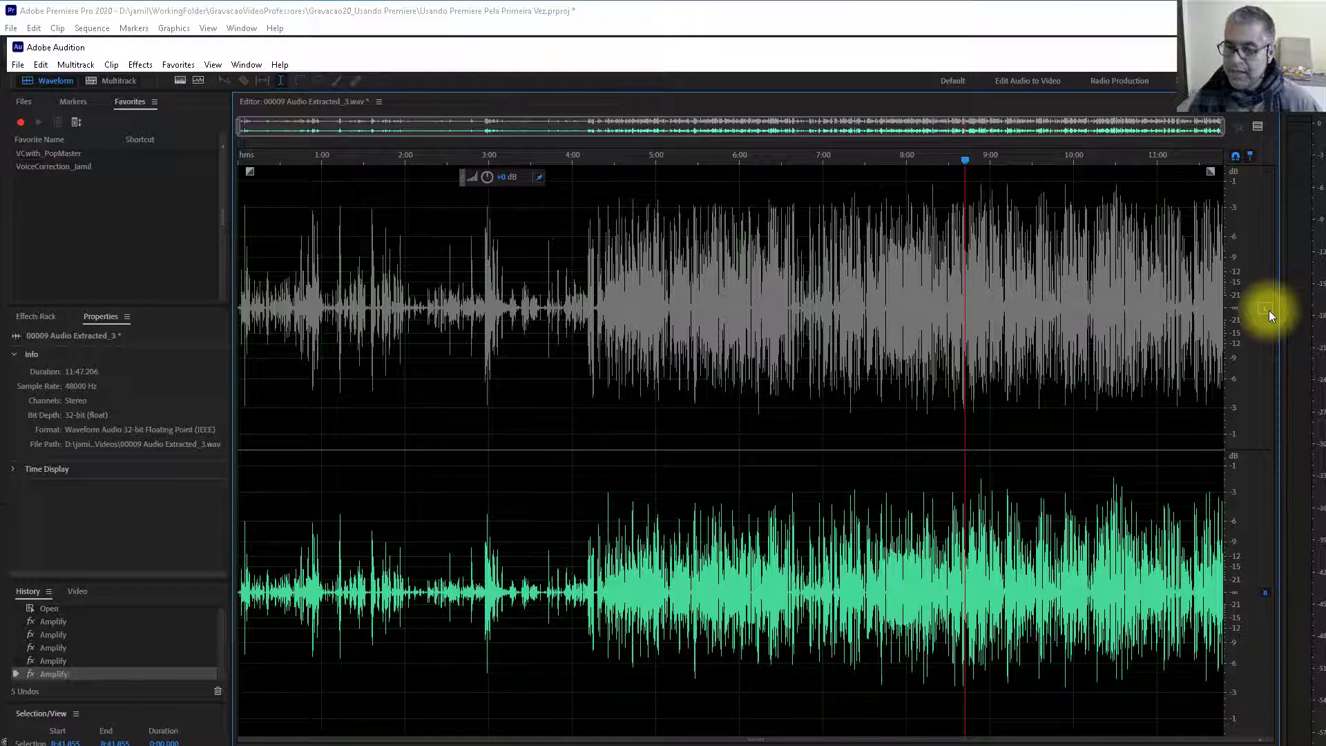
key("ctrl+a")
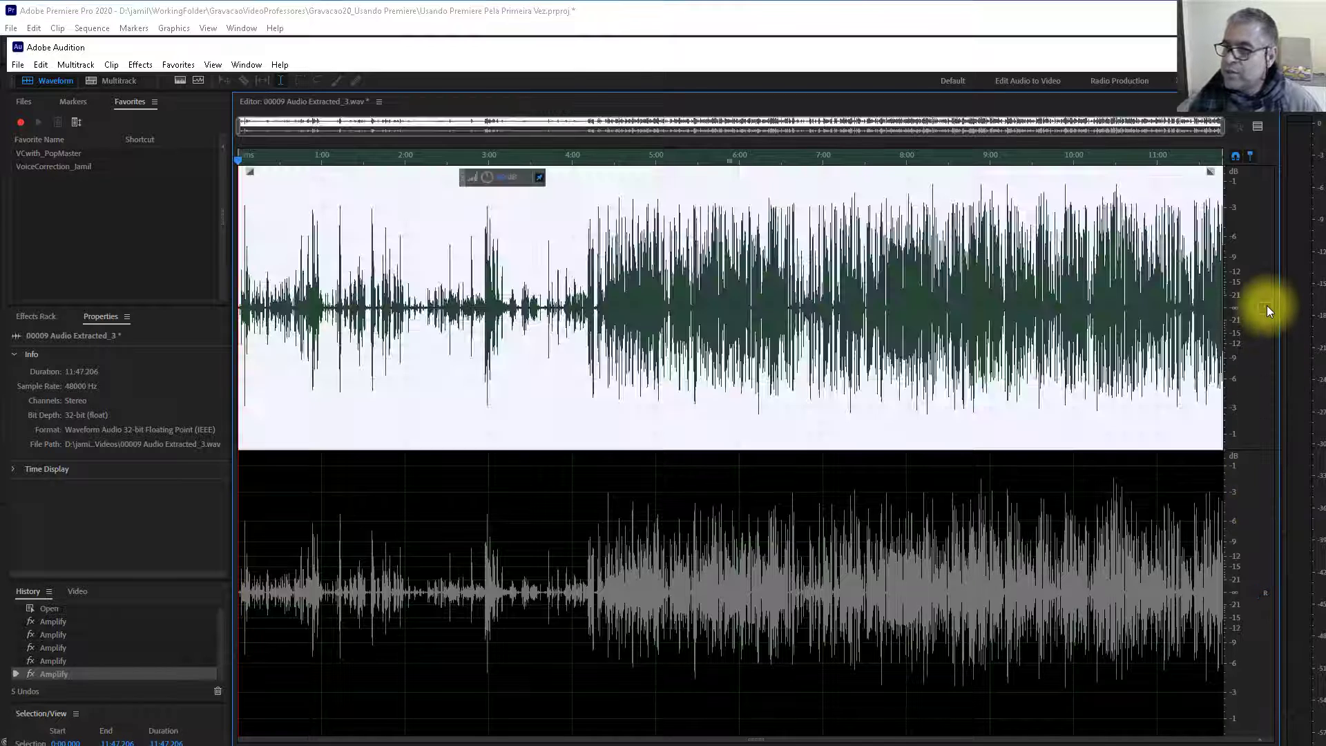
- Replace the upper channel's audio with the pasted copy, re-enable the channel, and listen from 8:00
key("Delete")
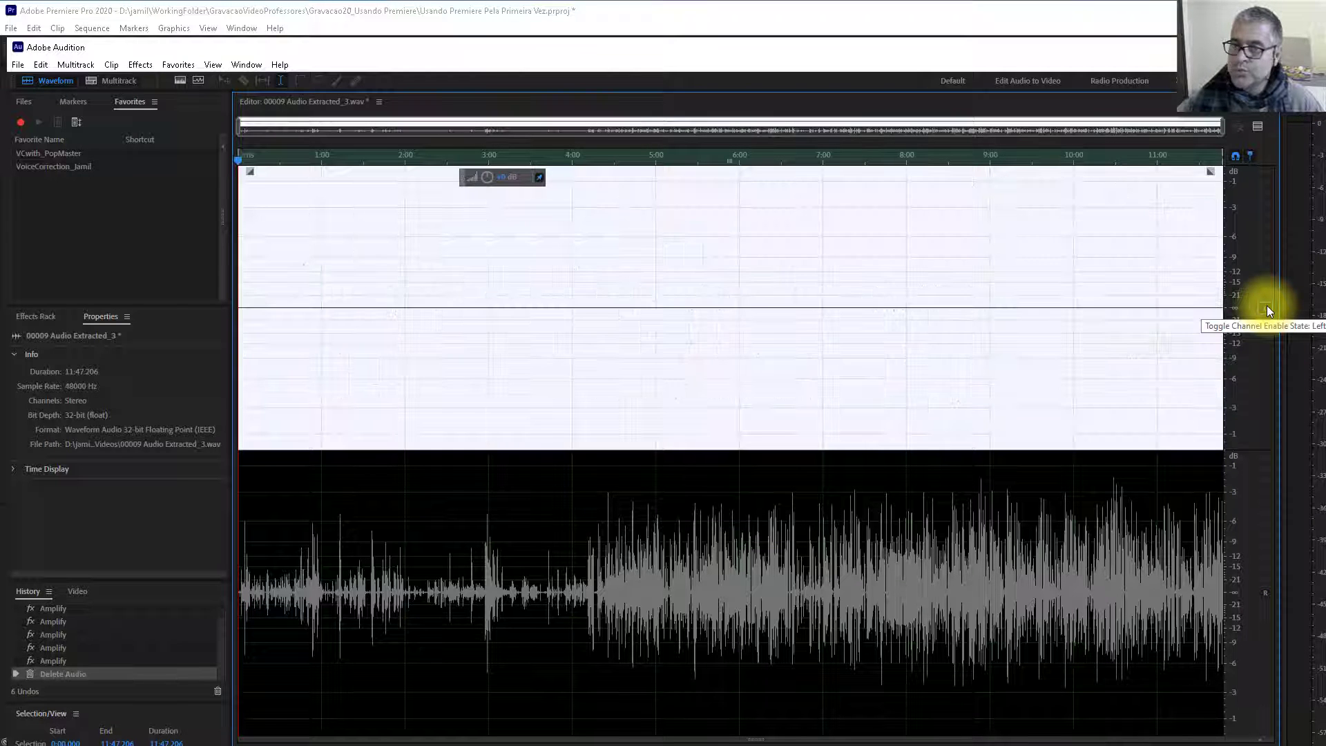
key("ctrl+v")
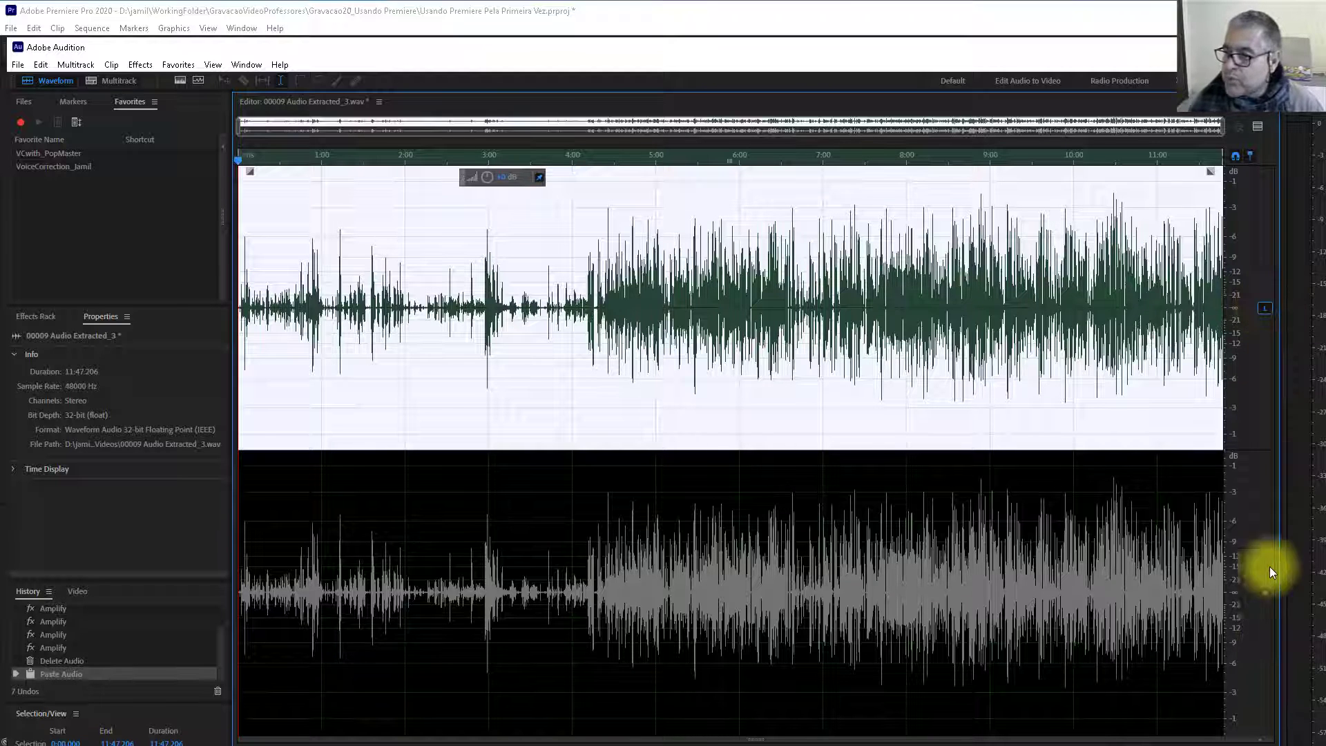
left_click(1264, 593)
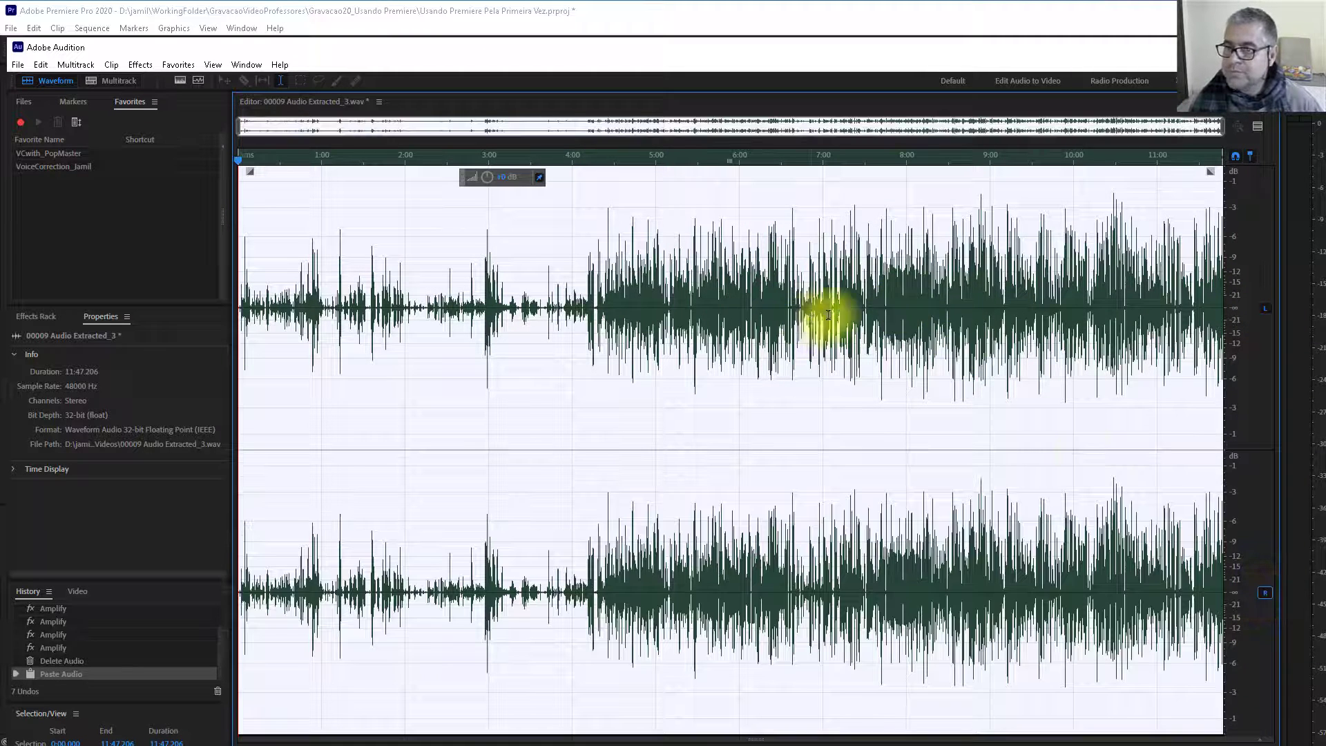
left_click(907, 310)
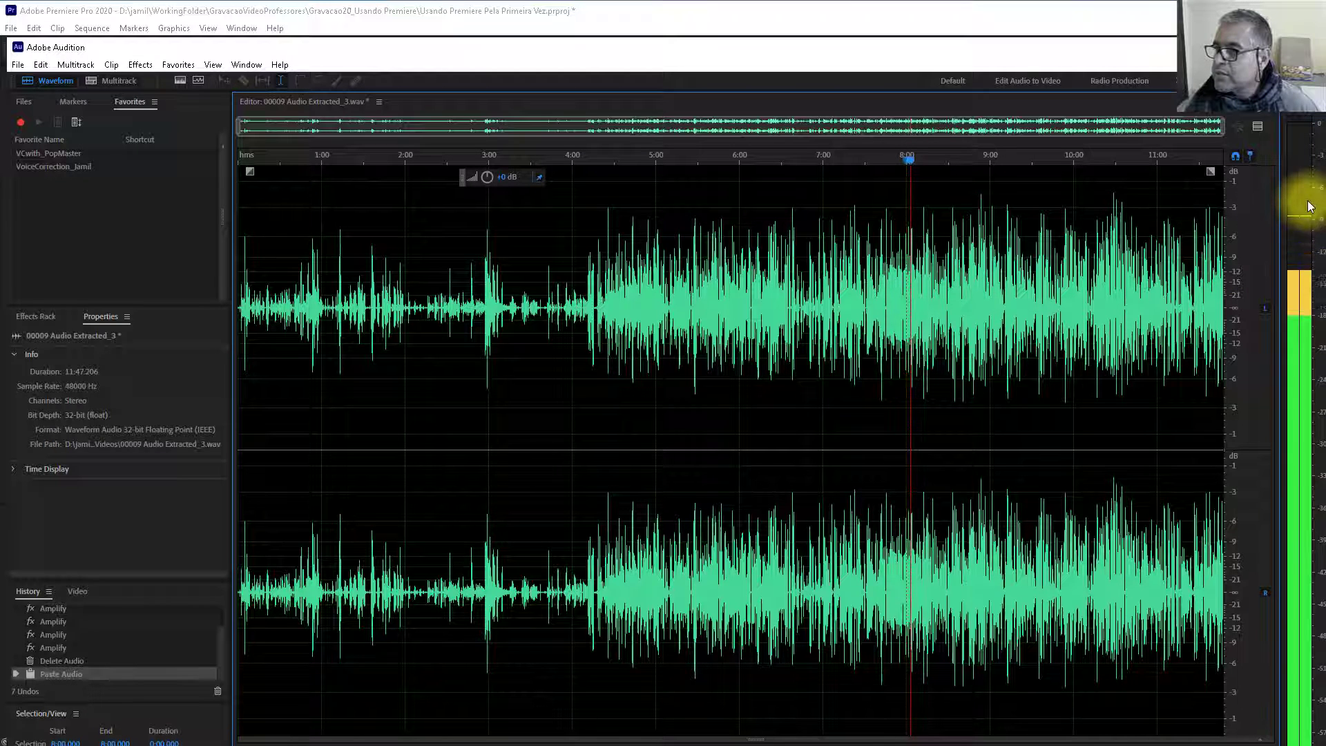
key("space")
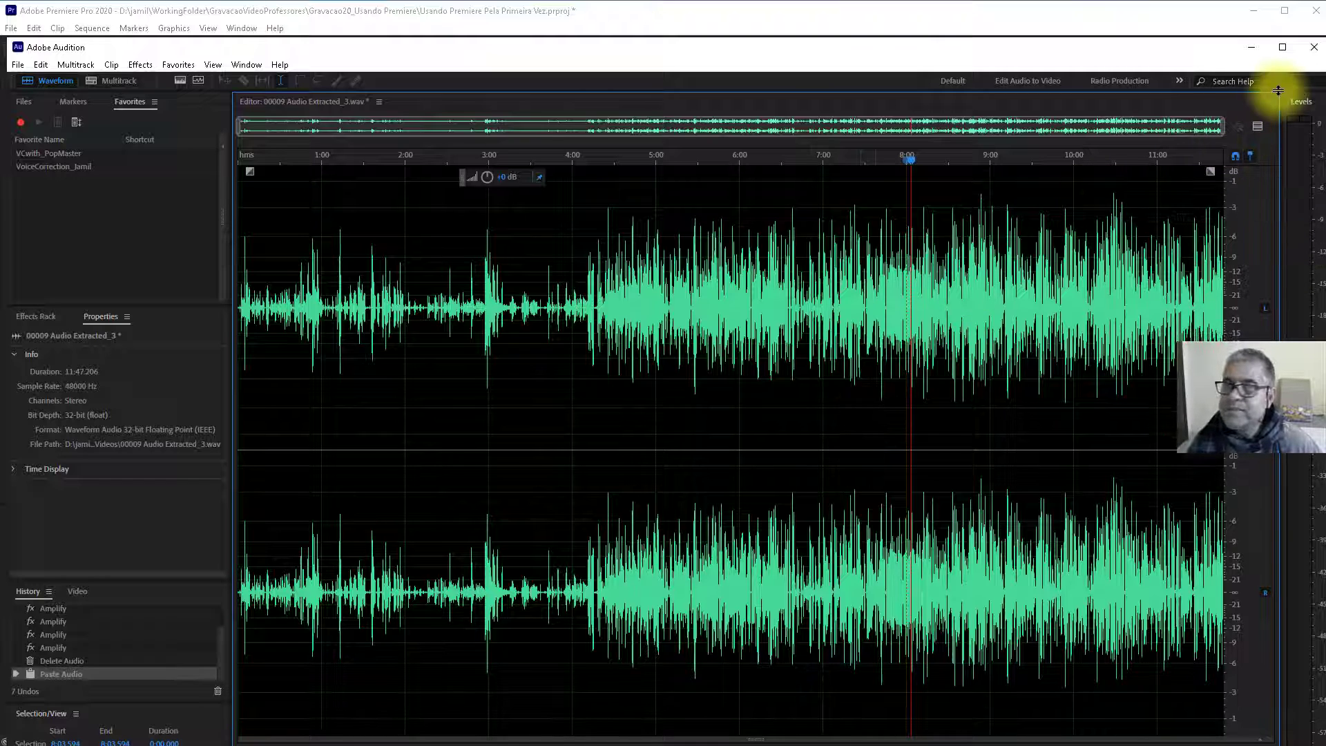
- Close Audition, saving the changes to 00009 Audio Extracted_3.wav
left_click(1312, 49)
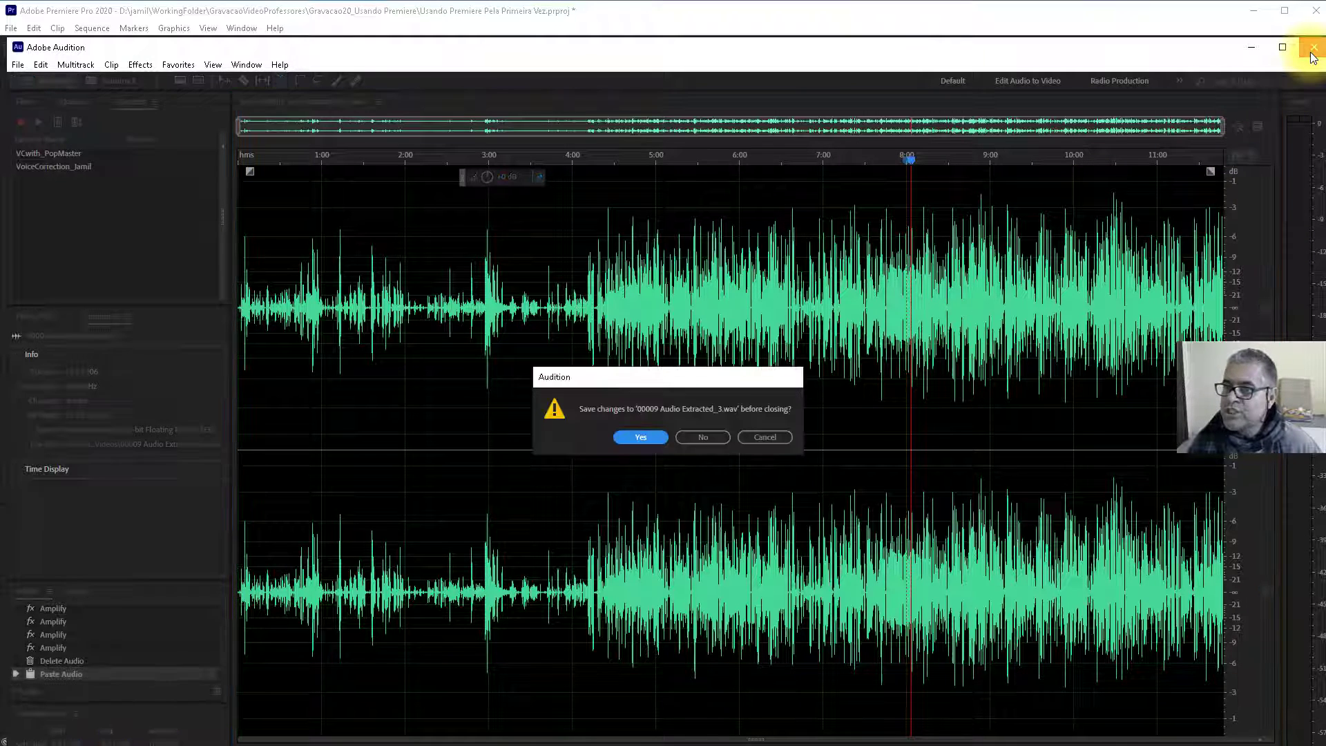
left_click(640, 437)
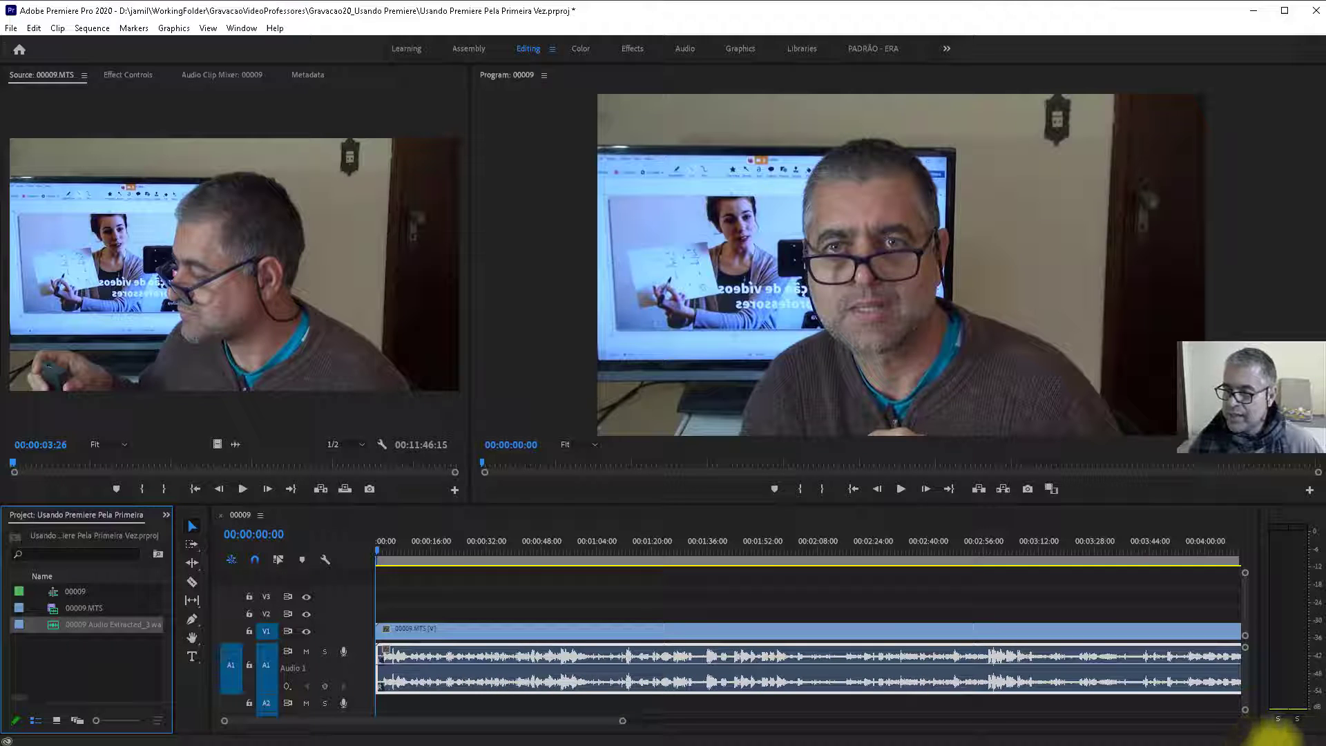
- Play the sequence from 00:00:46:23 to preview the repaired sound
left_click(540, 678)
left_click(537, 547)
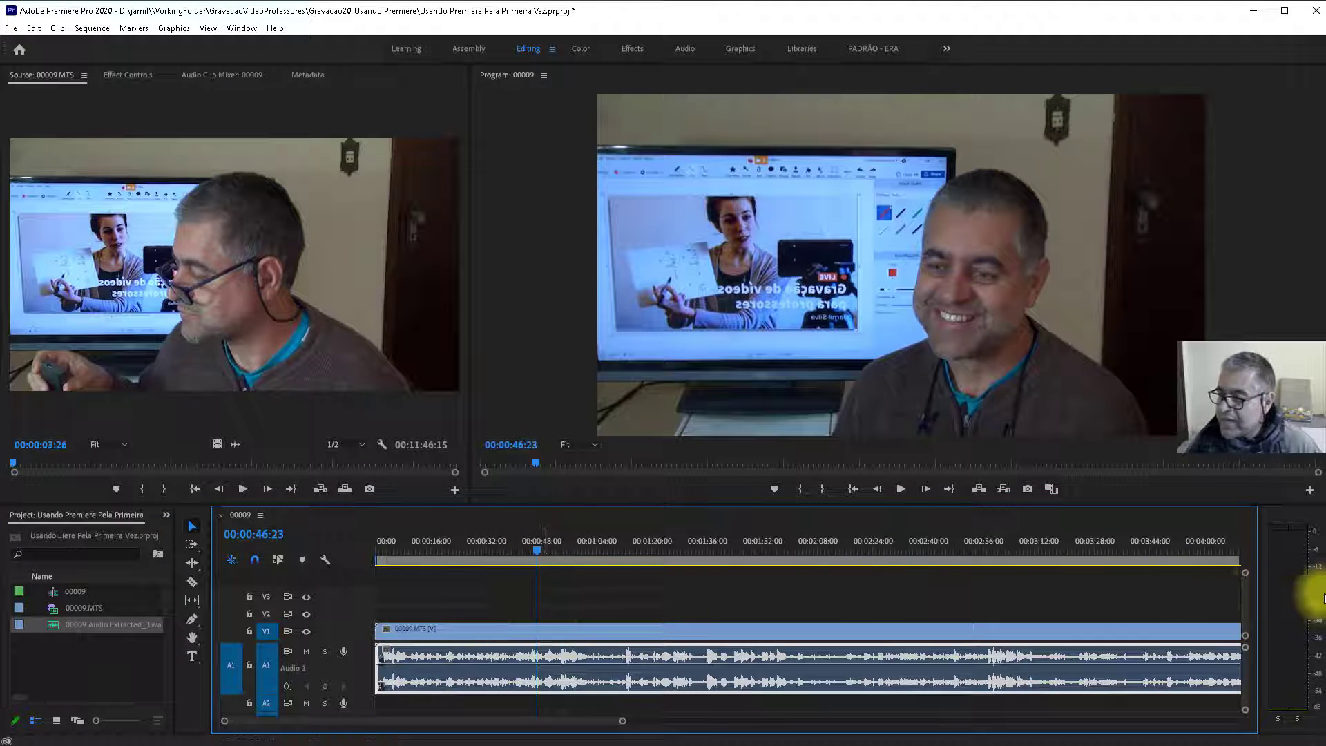
left_click(1295, 600)
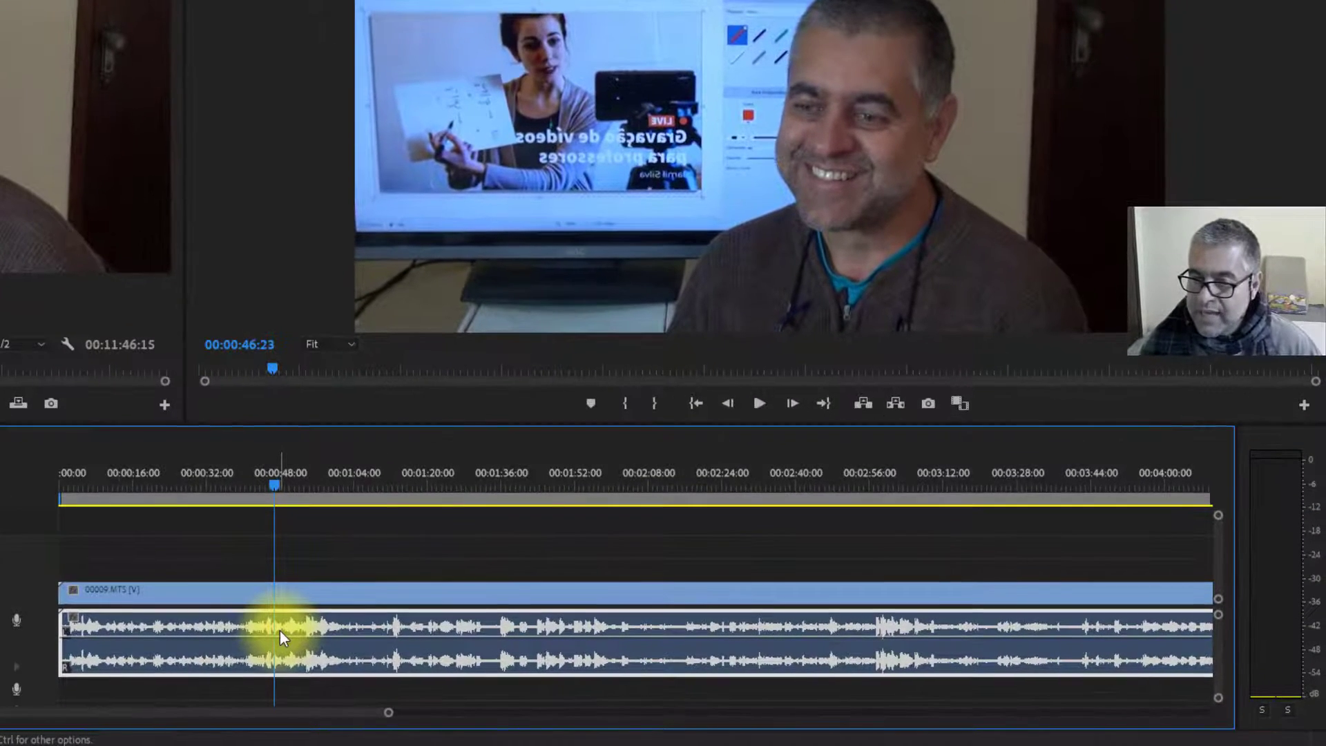
left_click(541, 660)
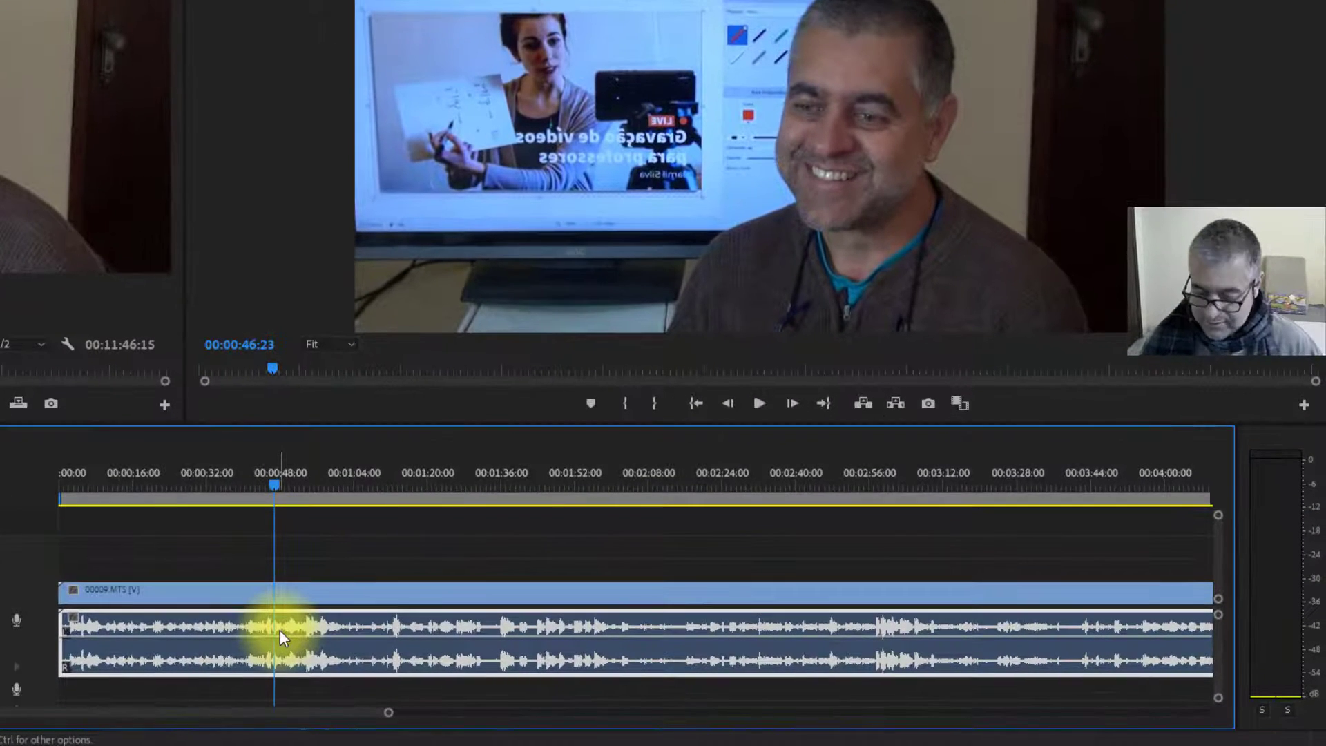
key("space")
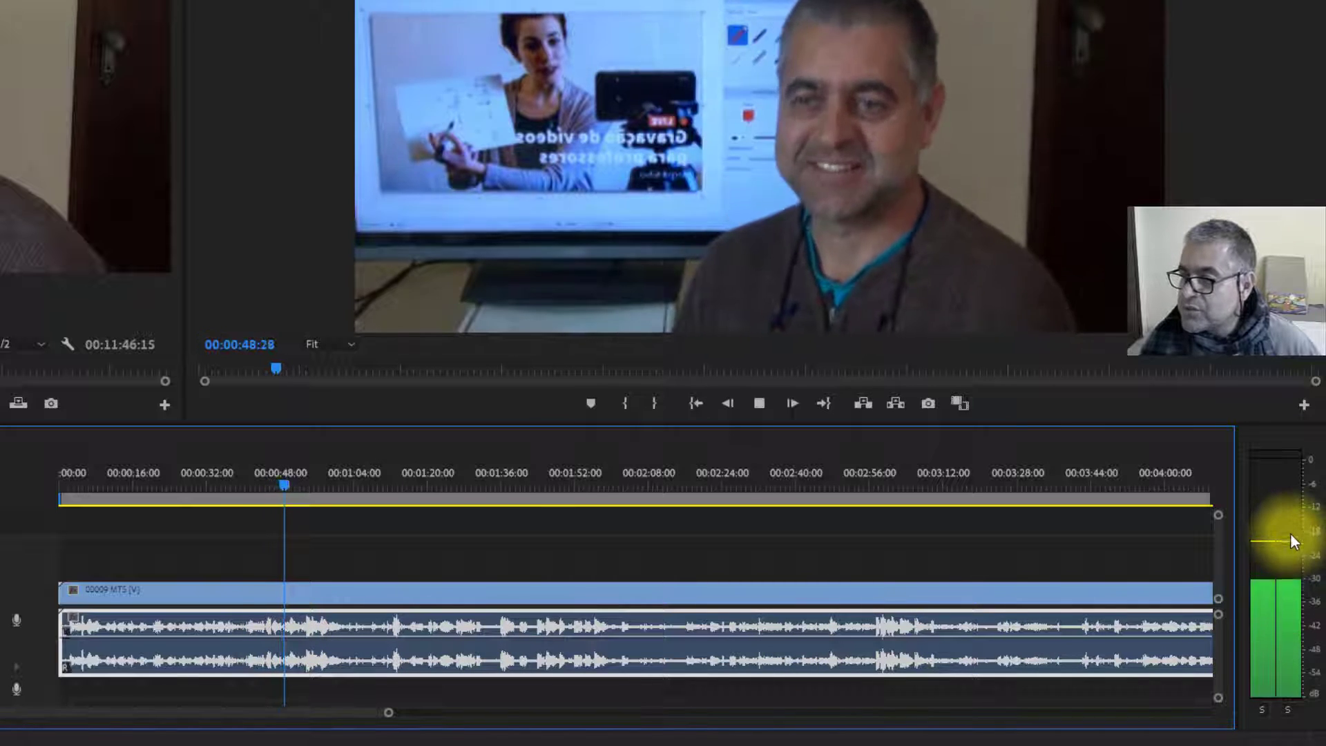
key("space")
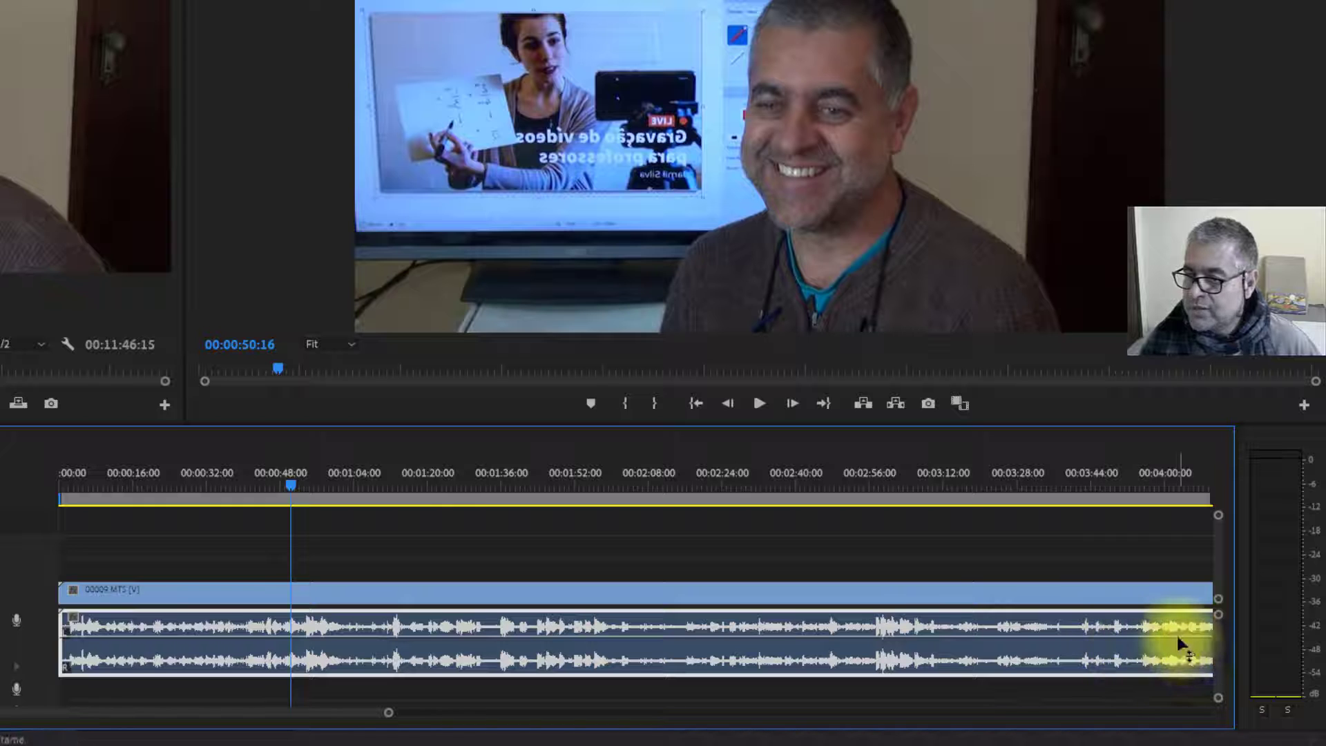
- Play from around 00:08:05, then lower the A1 clip volume to -1.6 dB
left_click_drag(353, 714, 608, 717)
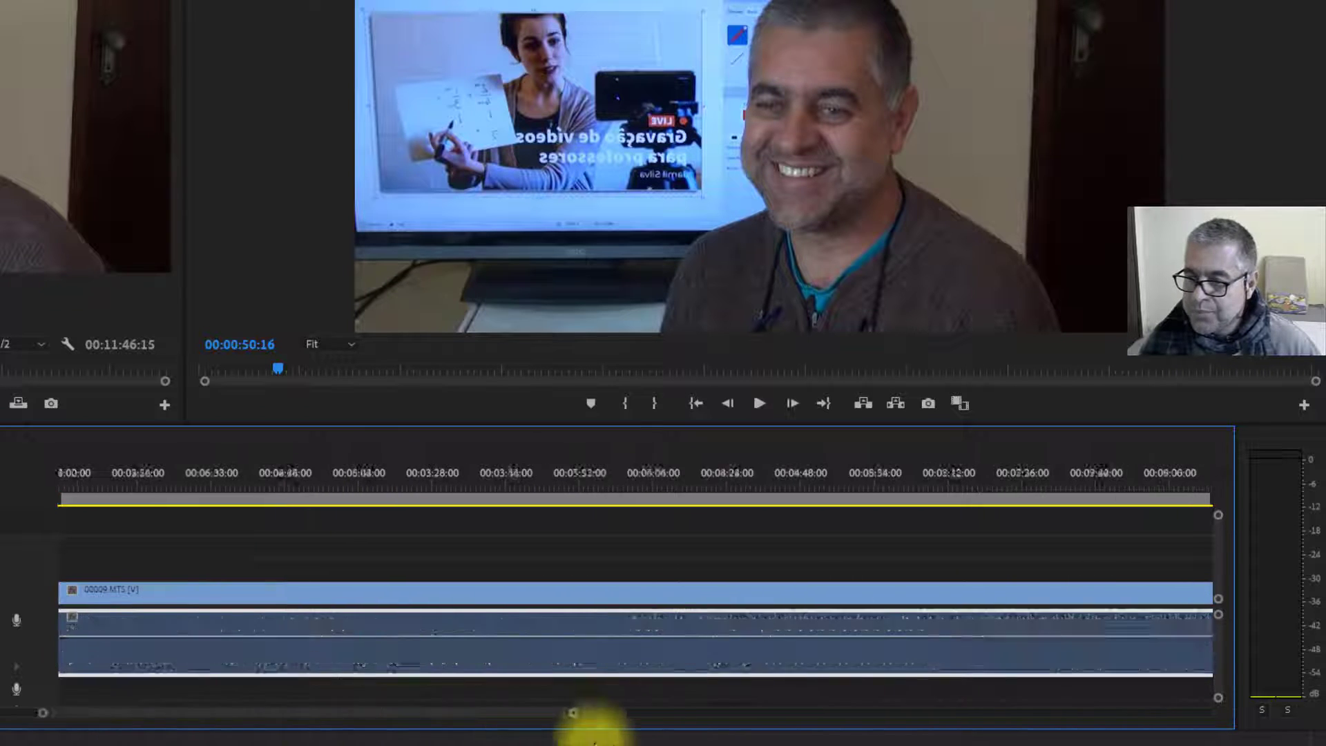
left_click(754, 483)
key("space")
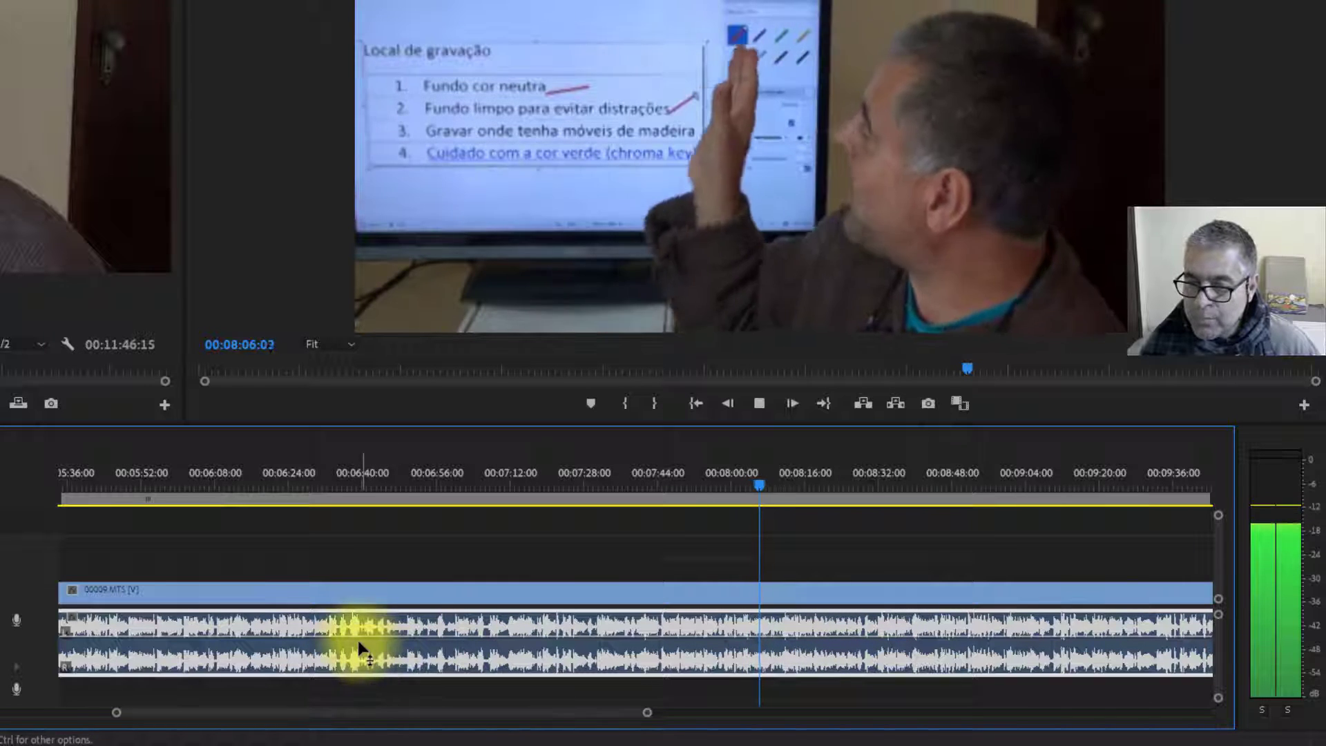
key("space")
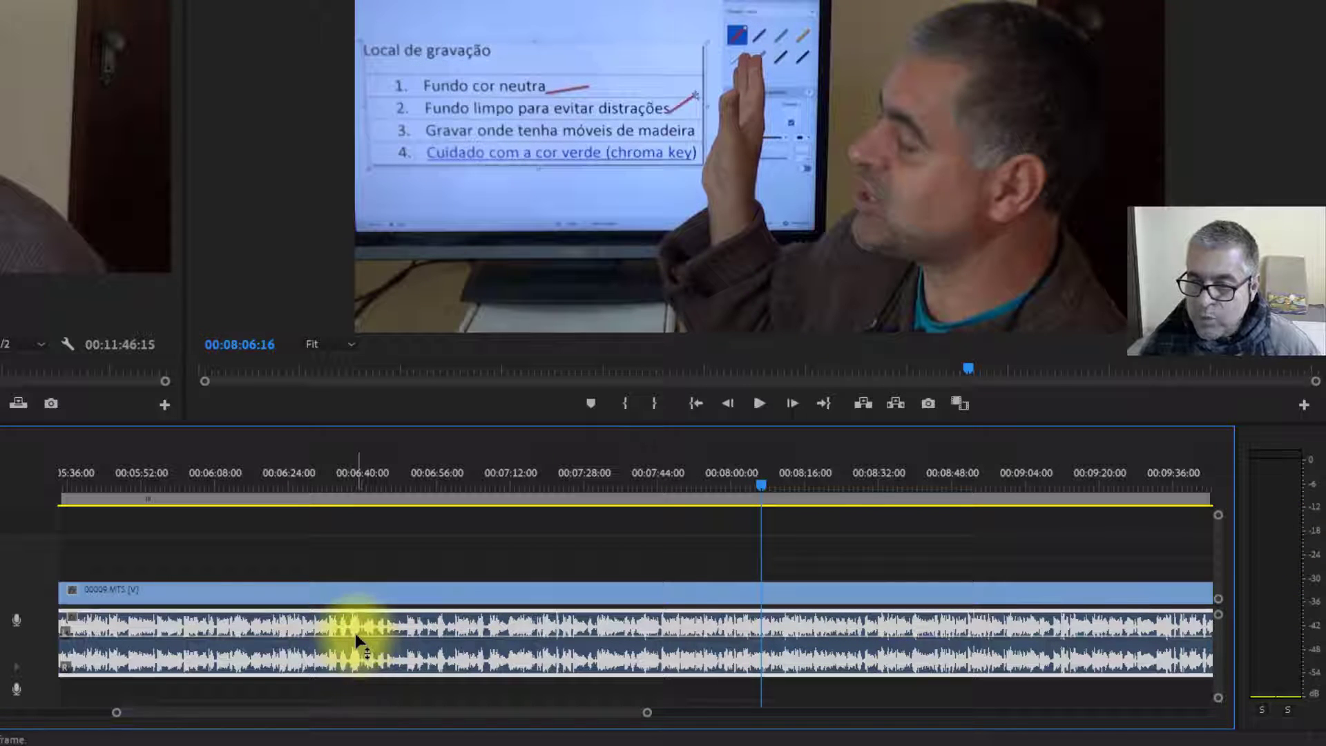
left_click_drag(355, 632, 360, 655)
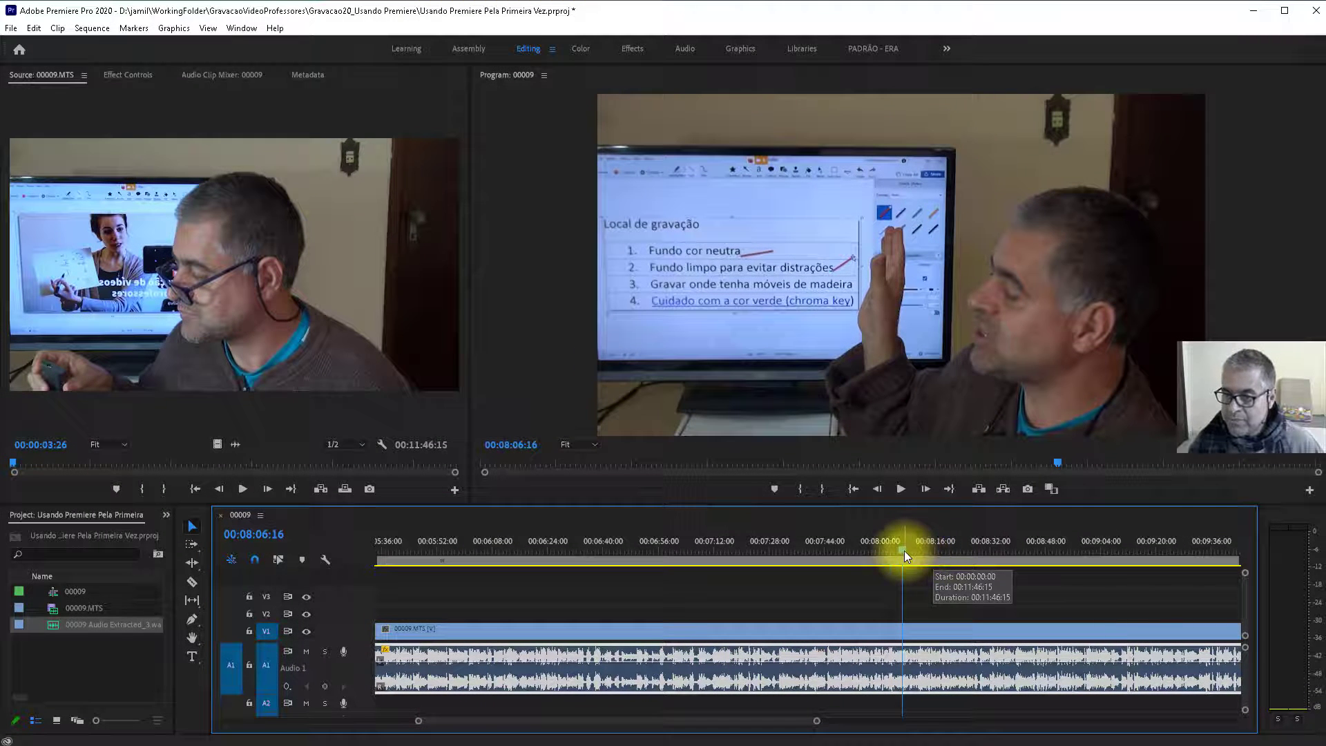
- Expand and collapse the Video 1 track, then select the video and audio clips together
double_click(354, 637)
double_click(354, 630)
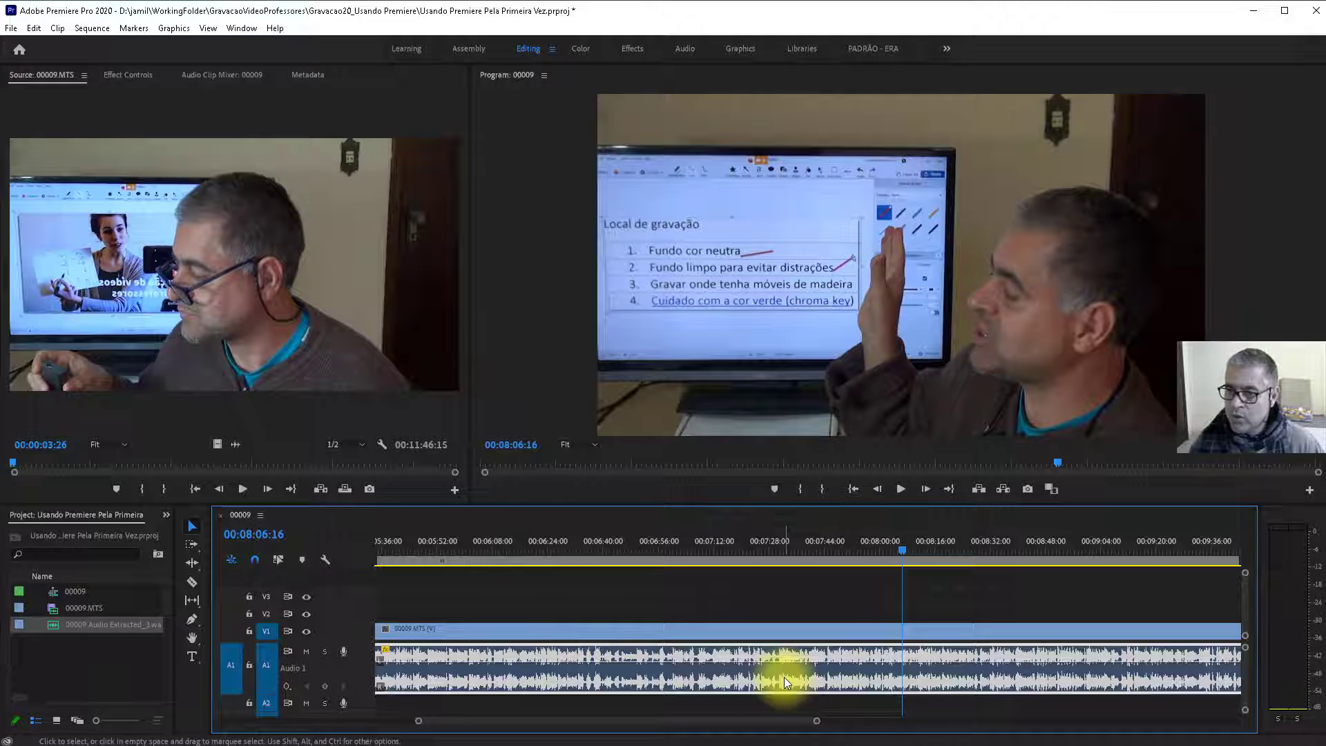
left_click(715, 629)
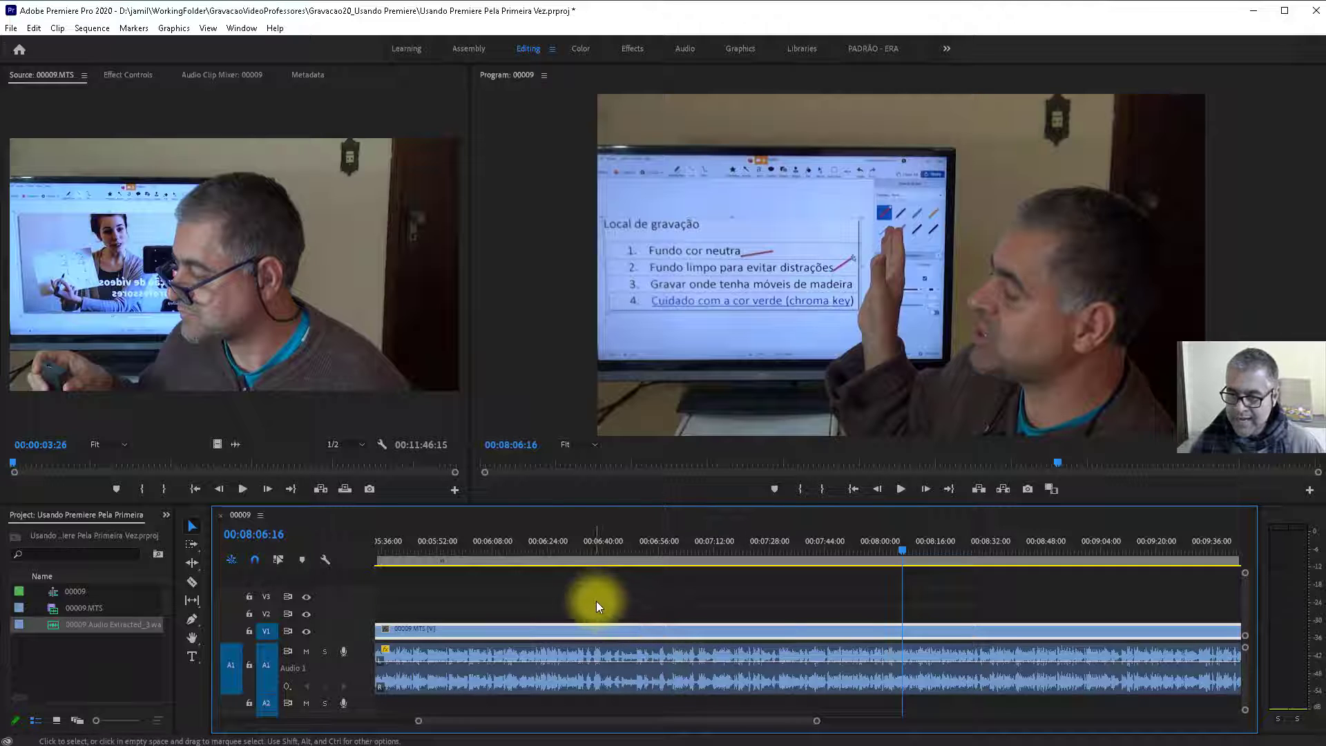
left_click_drag(596, 601, 703, 711)
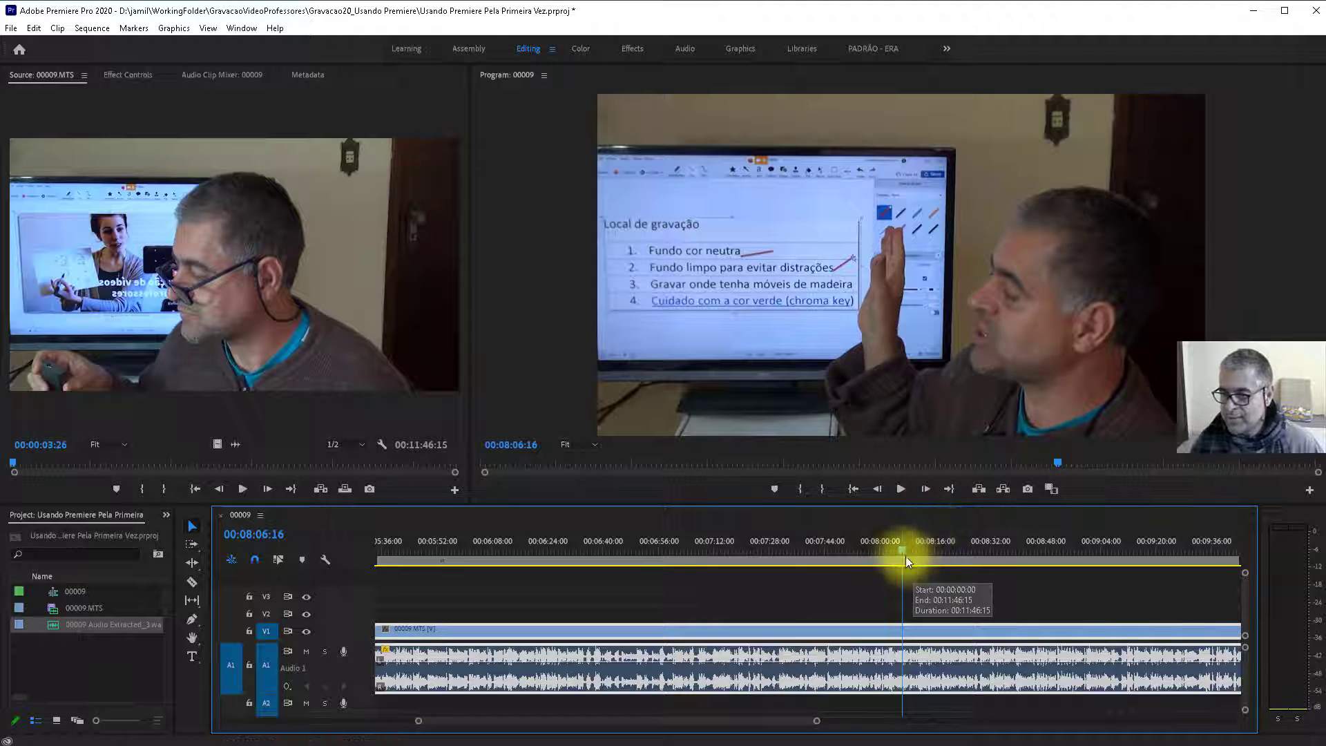
- Zoom the timeline in close around 00:07:02:05 and park the playhead at 00:07:00:24
left_click_drag(898, 549, 679, 552)
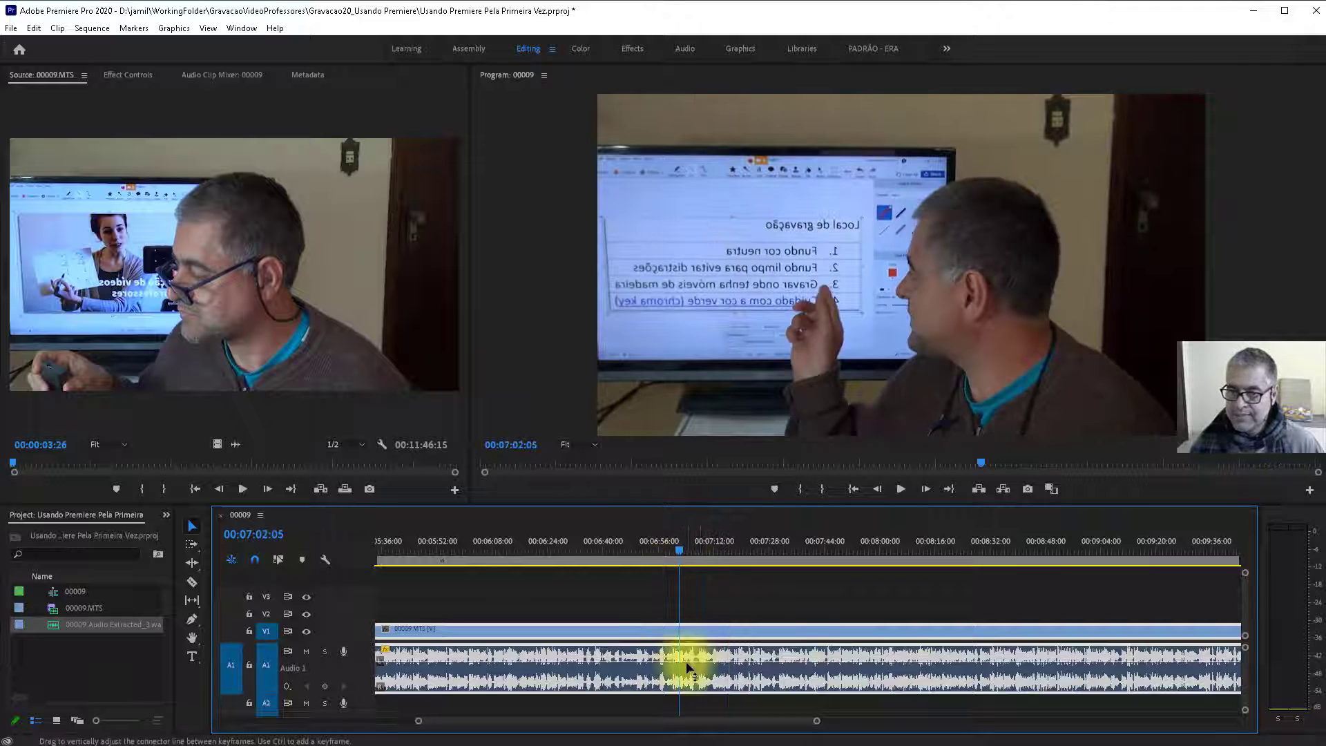
scroll(686, 662, "up", 2)
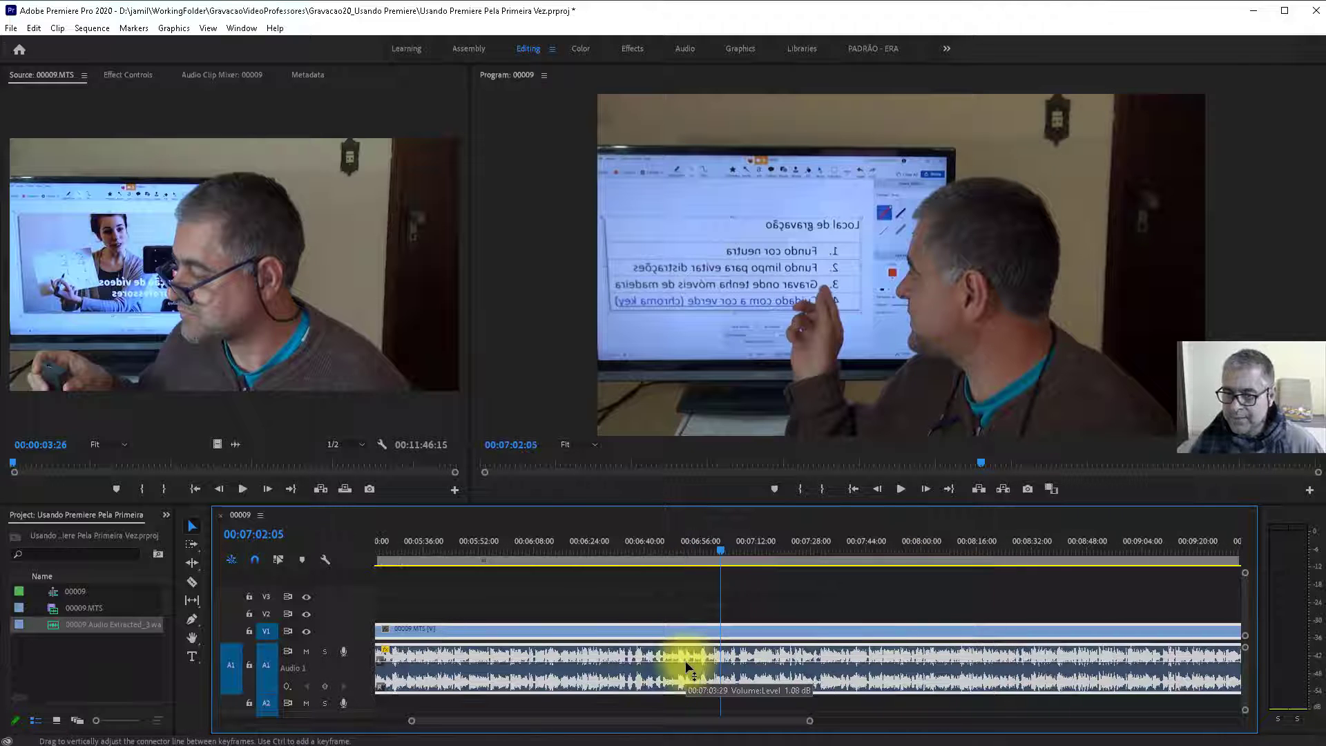
key("equal")
key("equal")
key("equal")
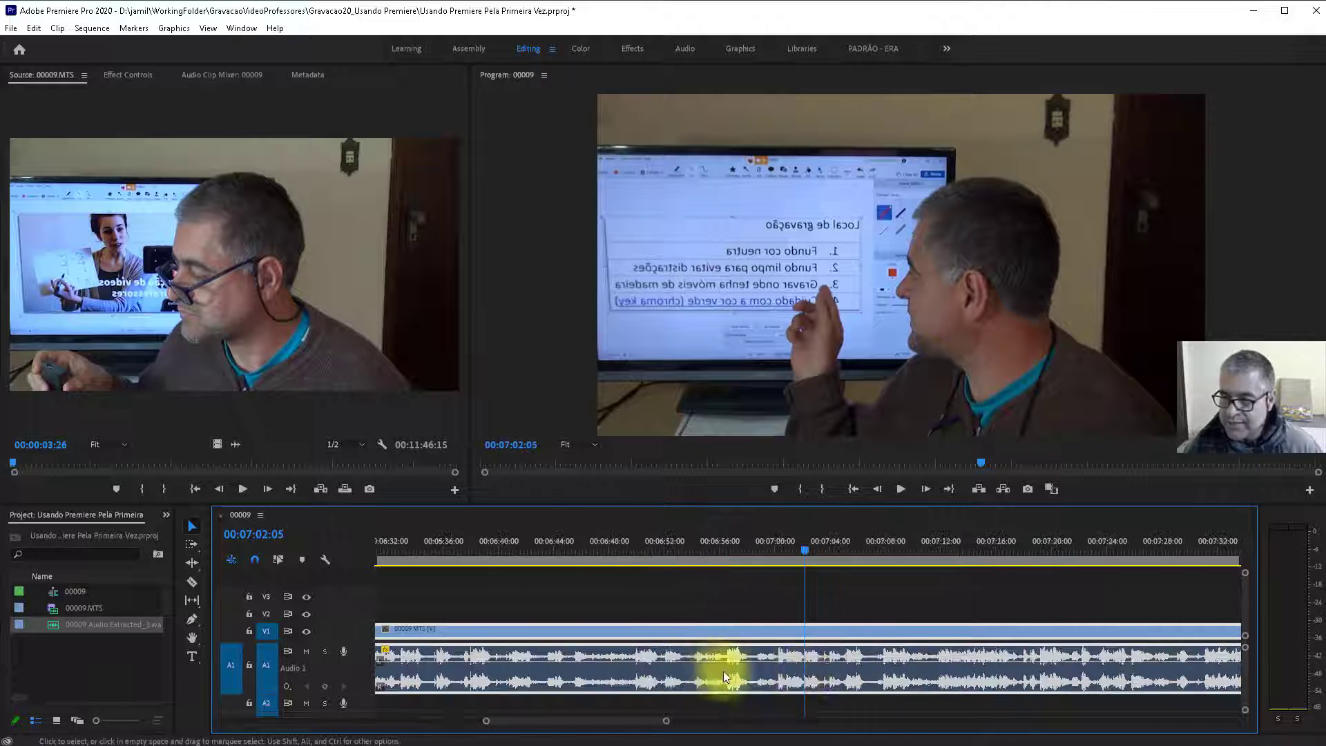
key("equal")
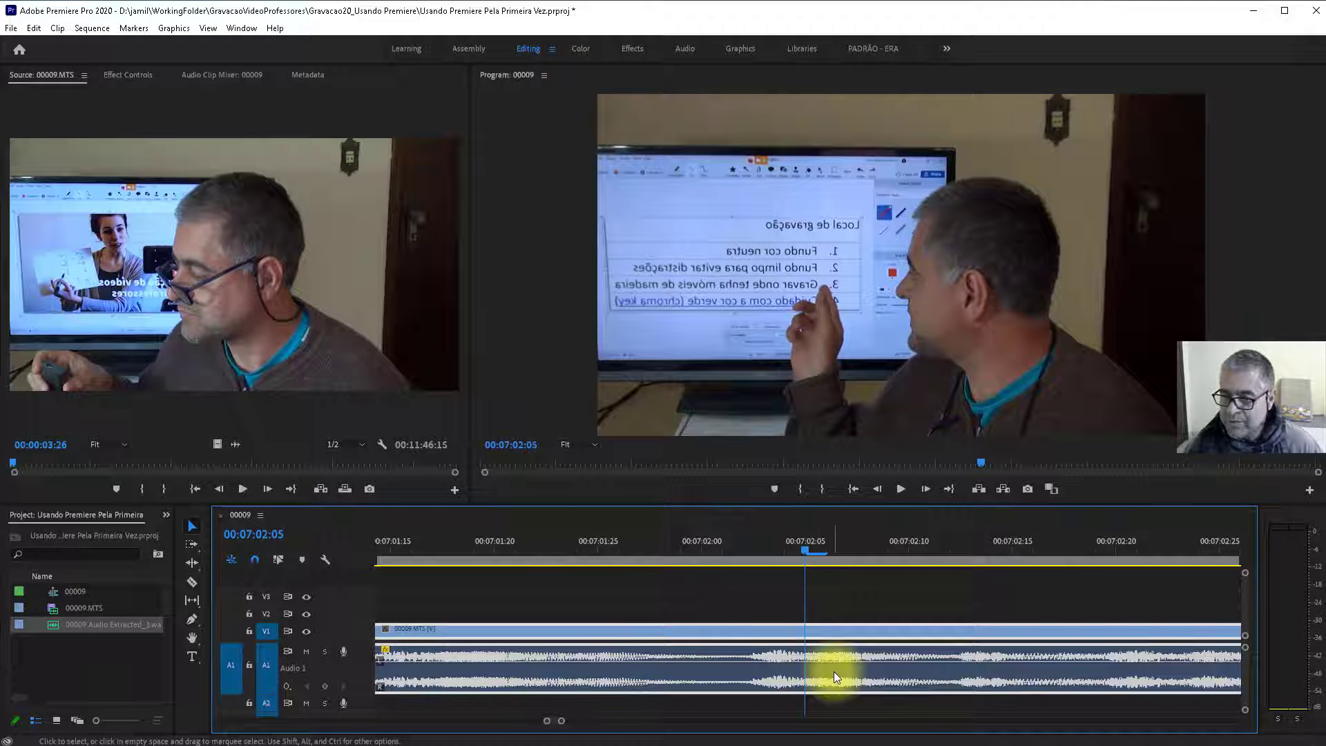
key("minus")
key("minus")
key("minus")
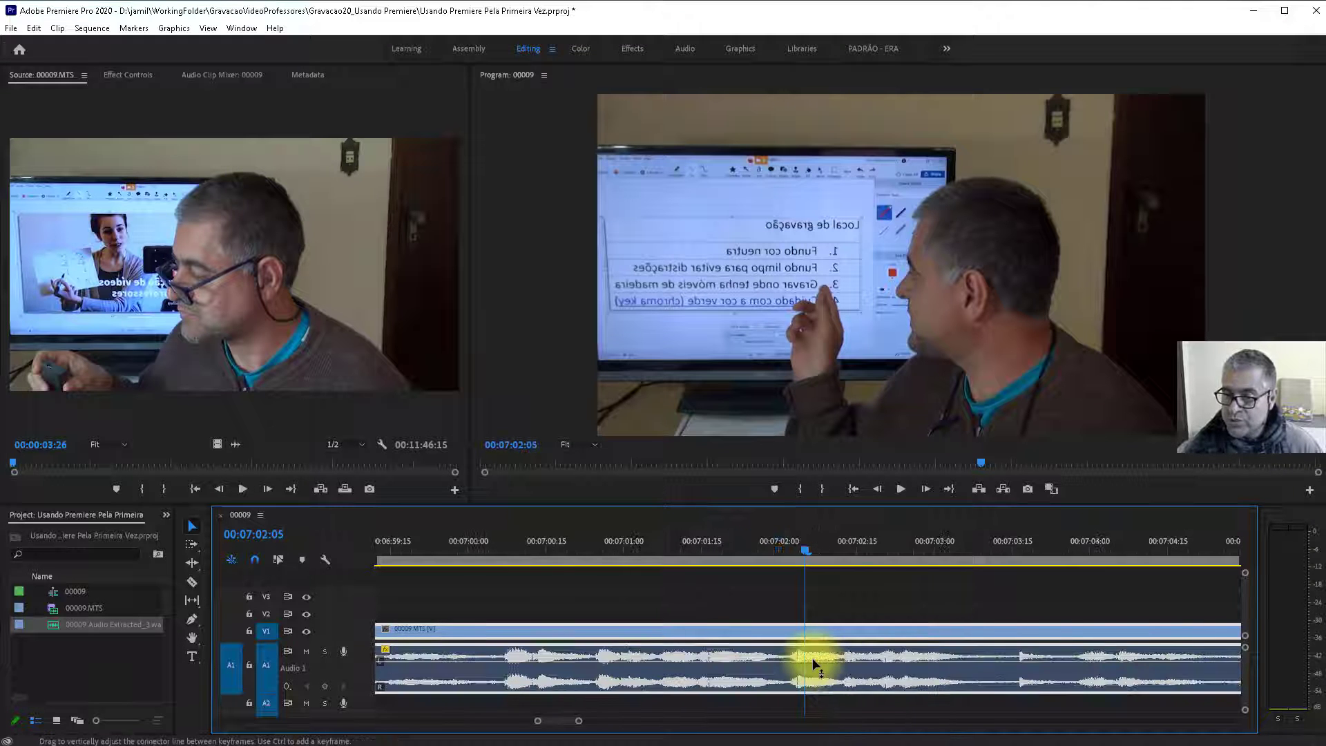
key("minus")
key("minus")
key("minus")
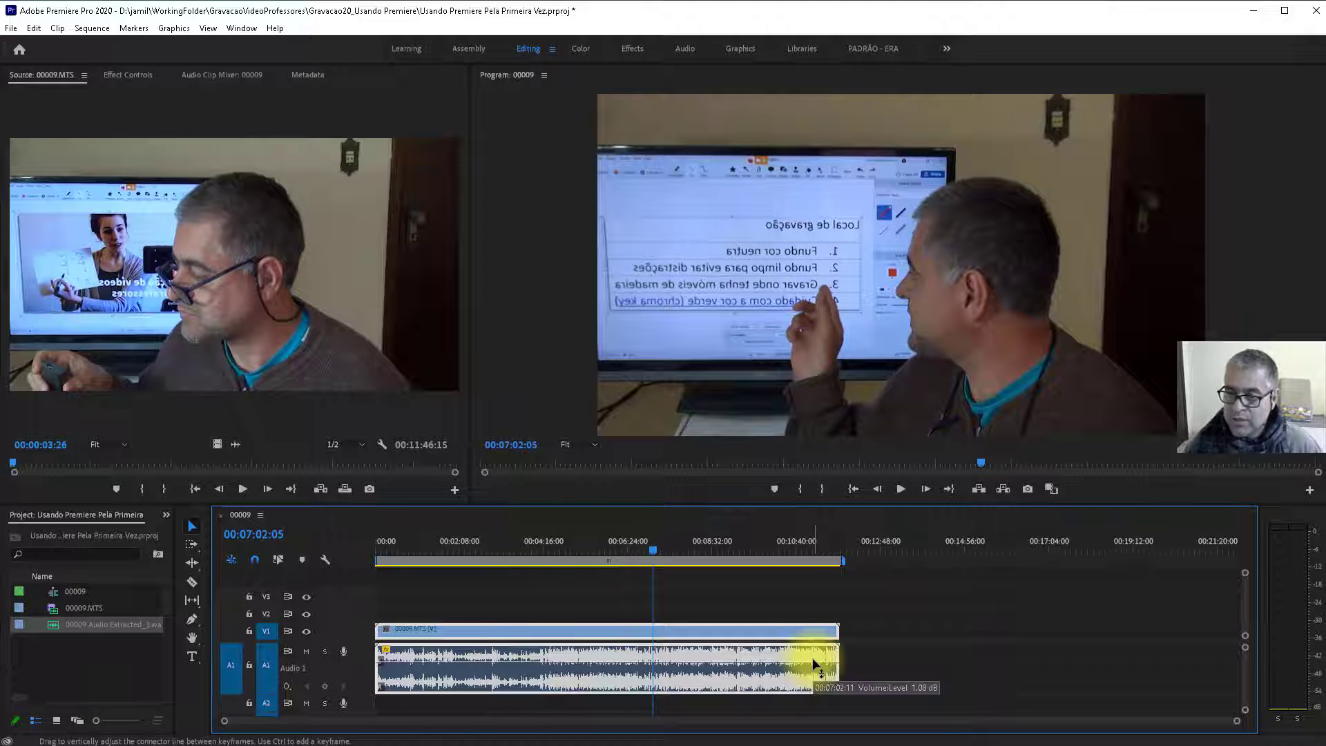
key("equal")
key("equal")
key("equal")
key("equal")
key("equal")
key("equal")
key("equal")
key("equal")
key("equal")
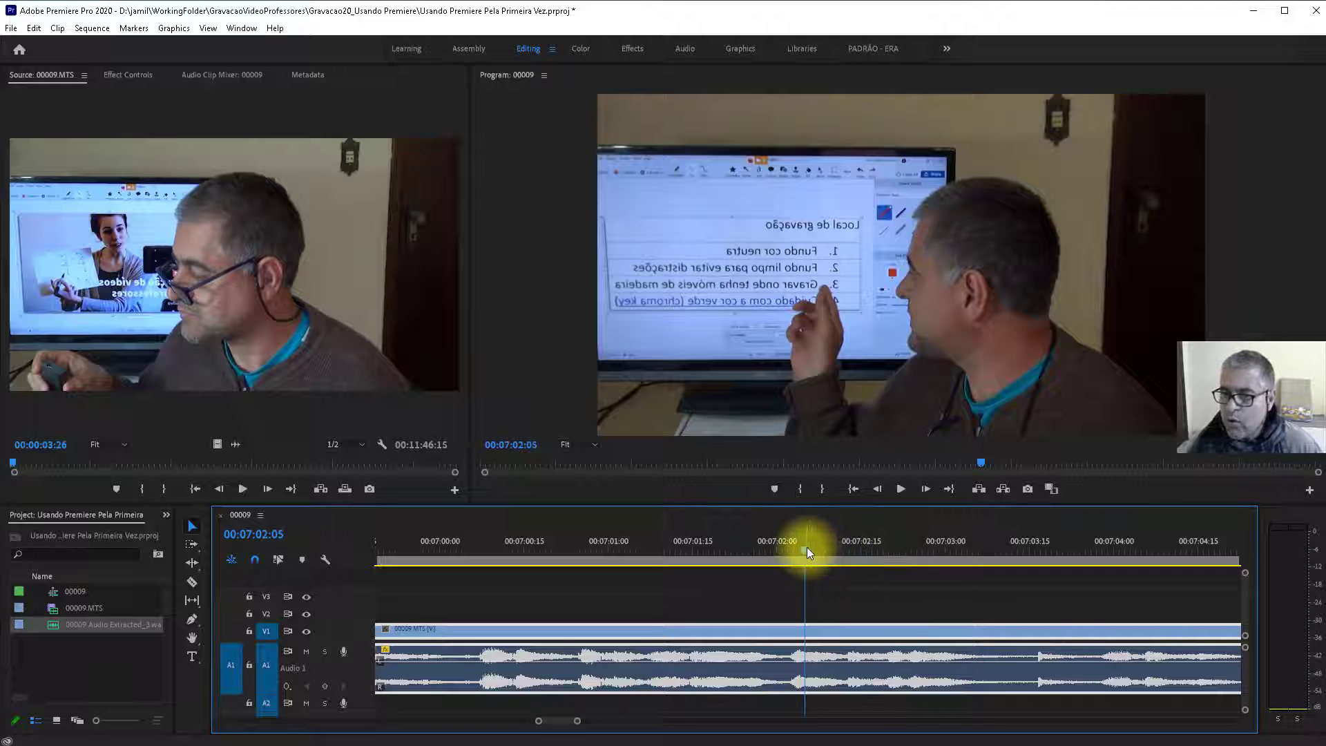
left_click_drag(807, 547, 577, 590)
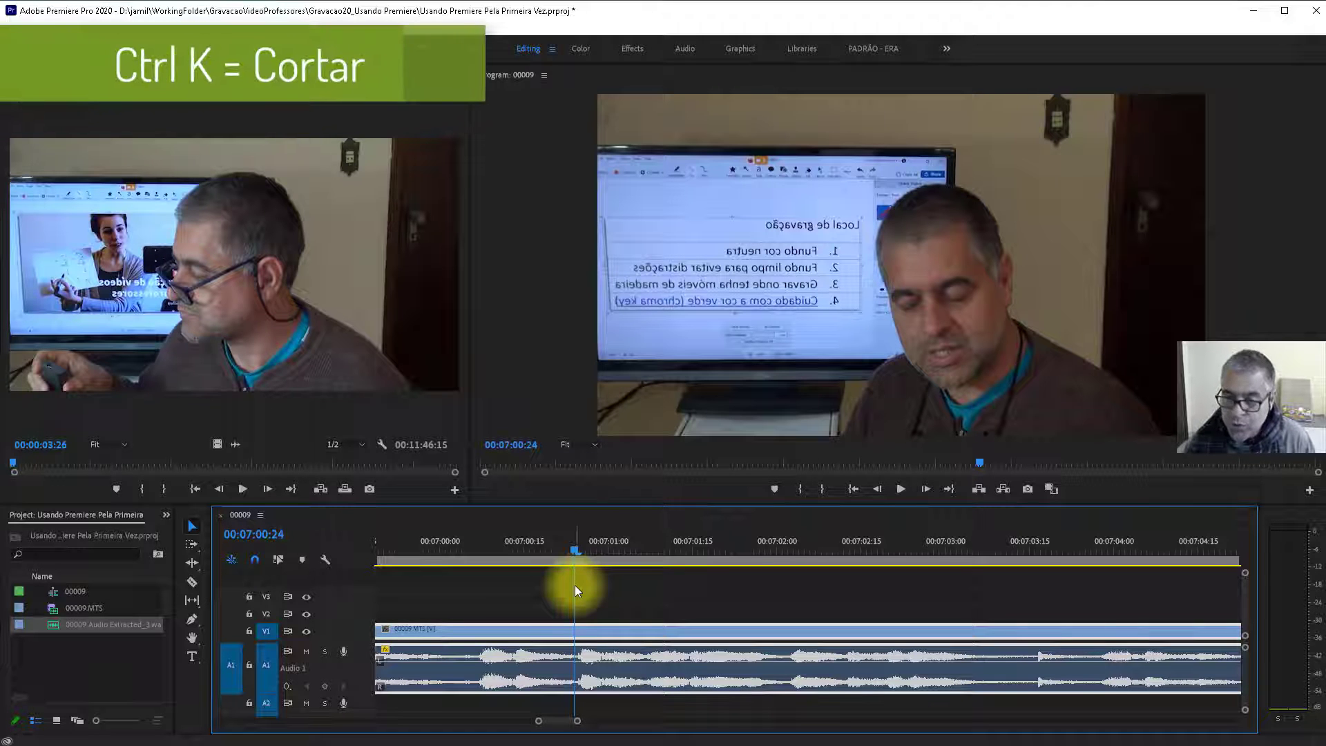
- Split the clip at the playhead and again at 00:07:02:00 with Ctrl+K
key("ctrl+k")
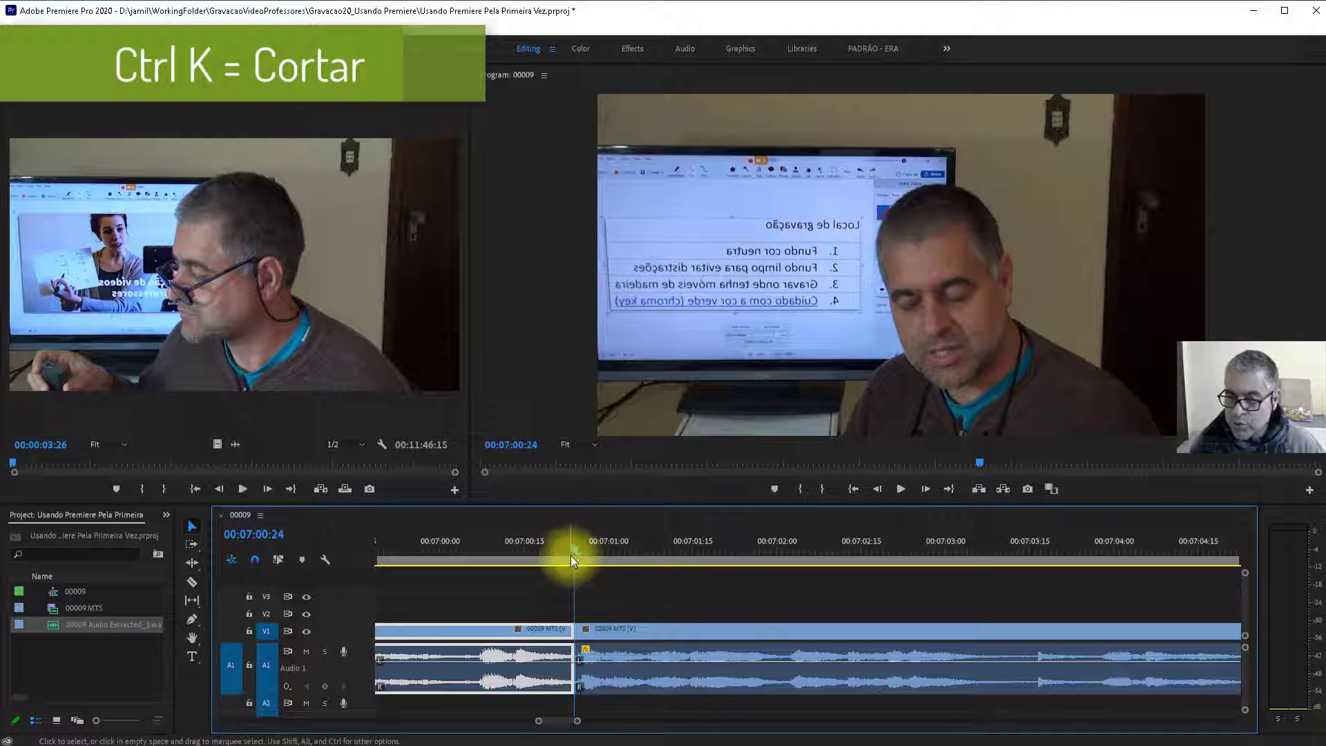
key("space")
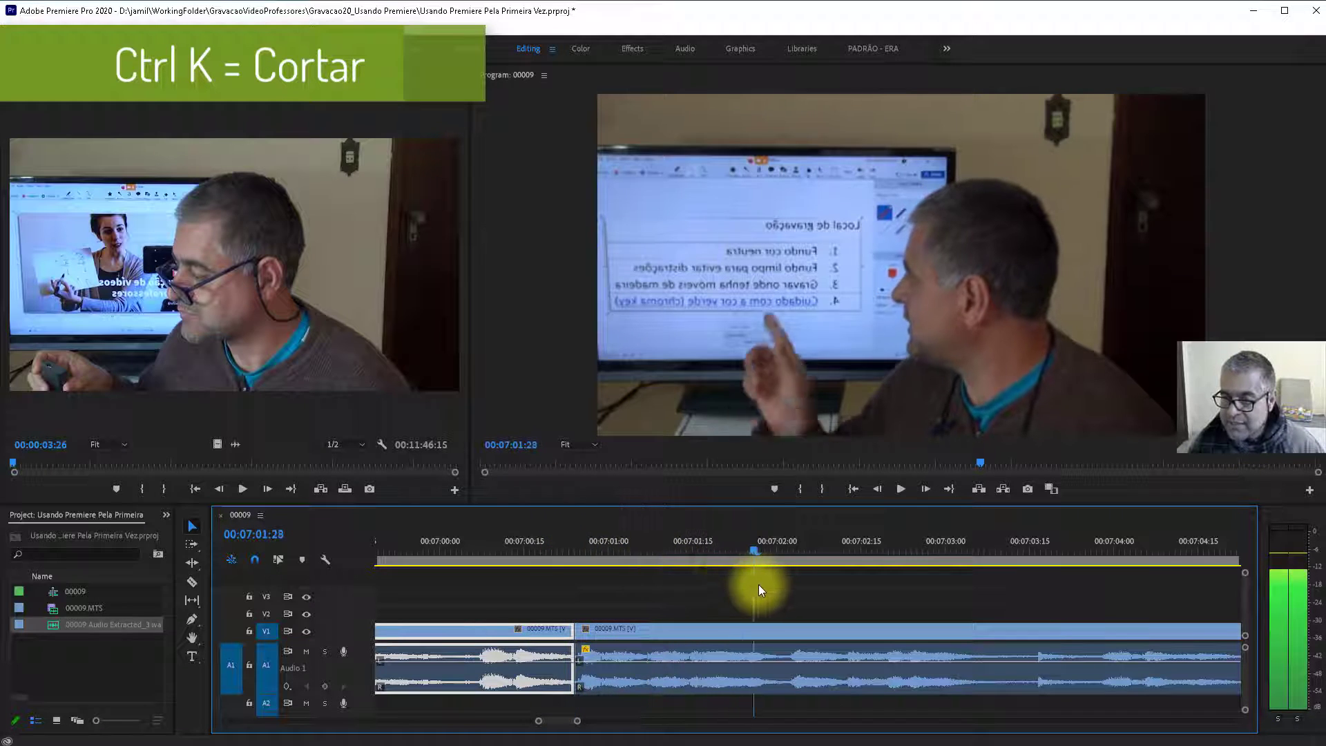
key("space")
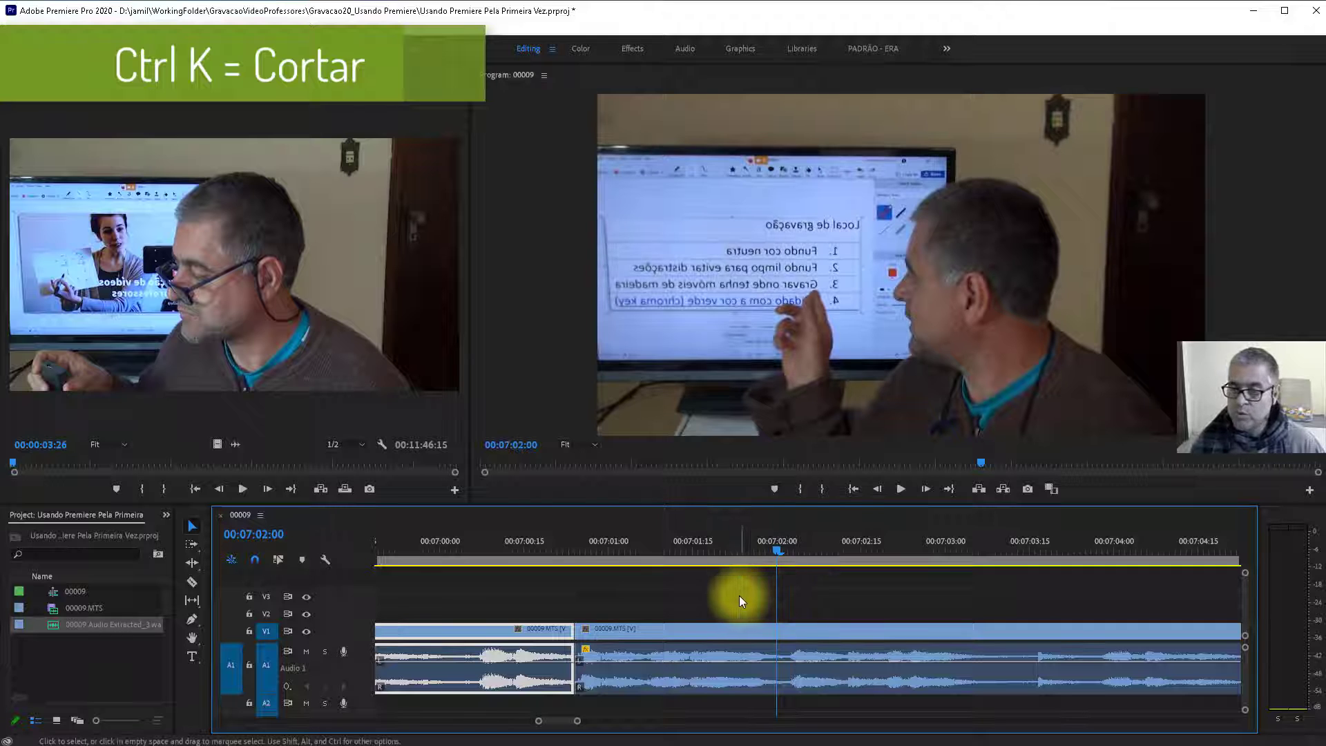
left_click_drag(739, 595, 684, 701)
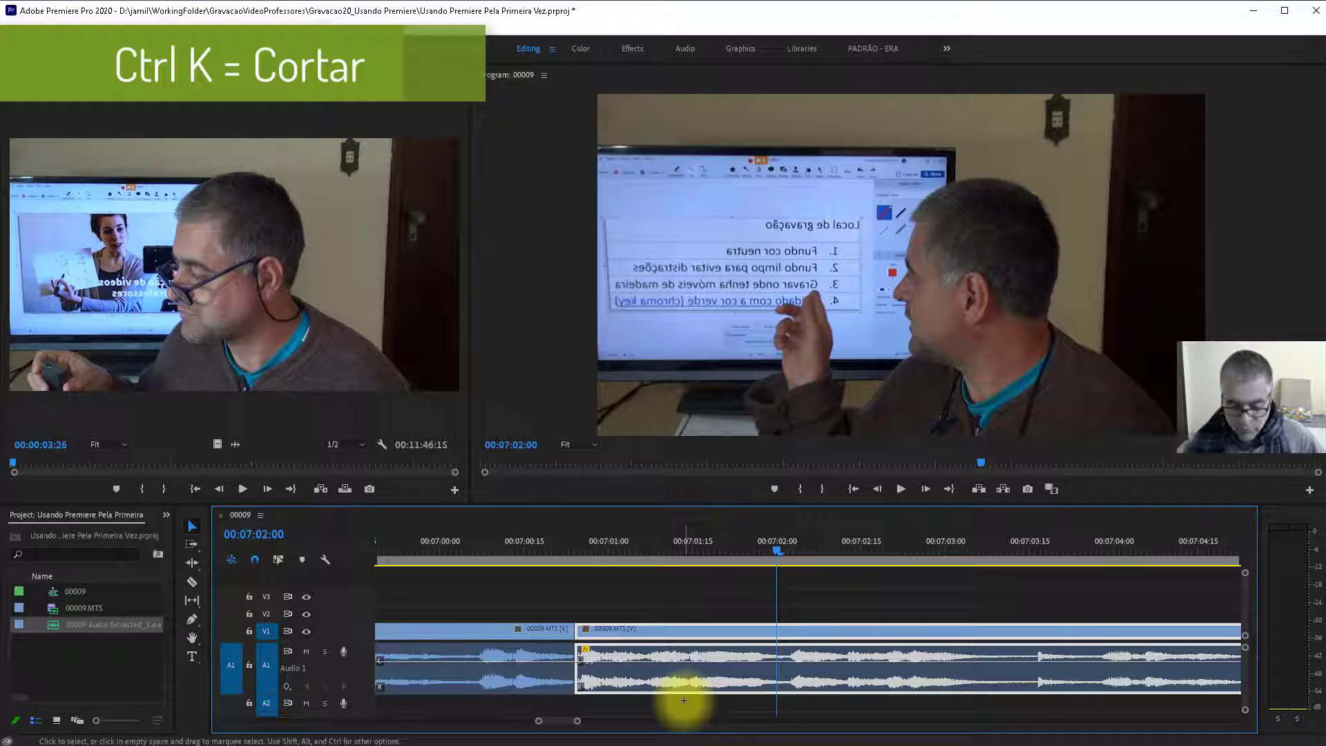
key("ctrl+k")
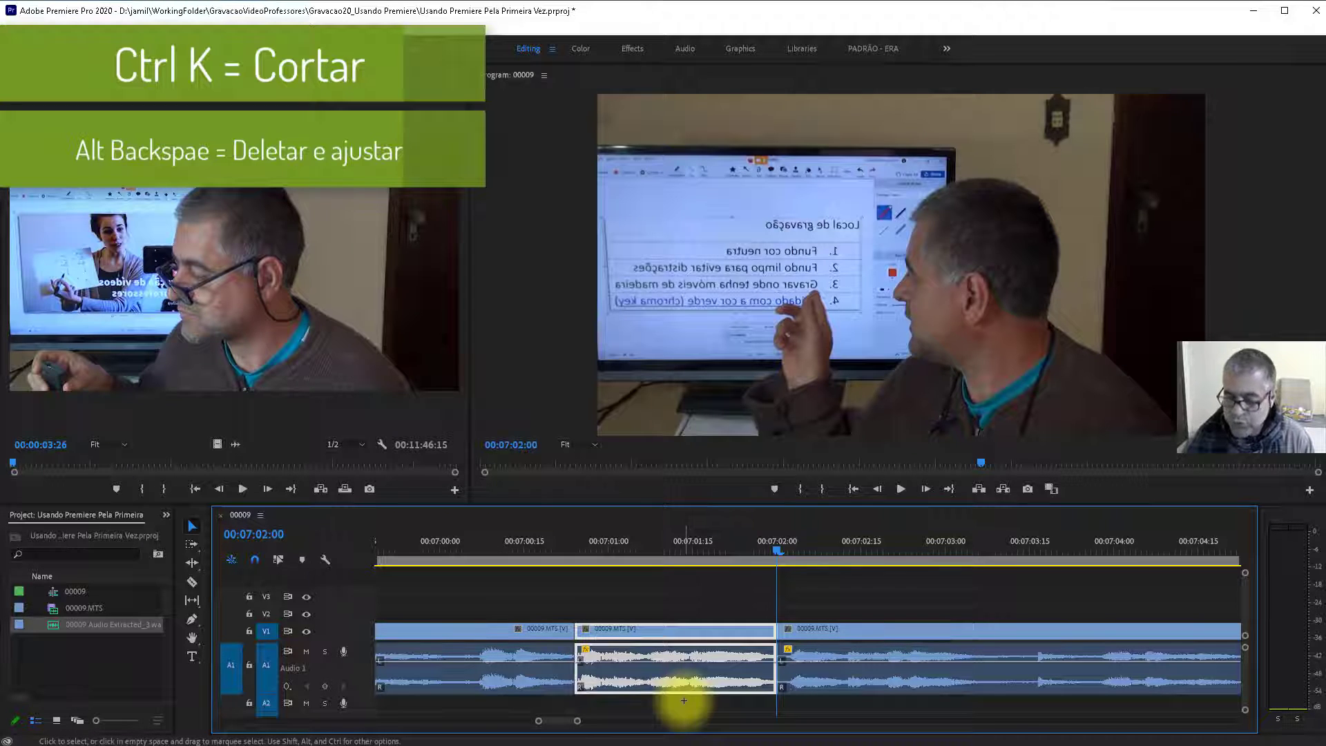
- Ripple-delete the mistaken piece, play across the cut to check it, and zoom out
key("alt+BackSpace")
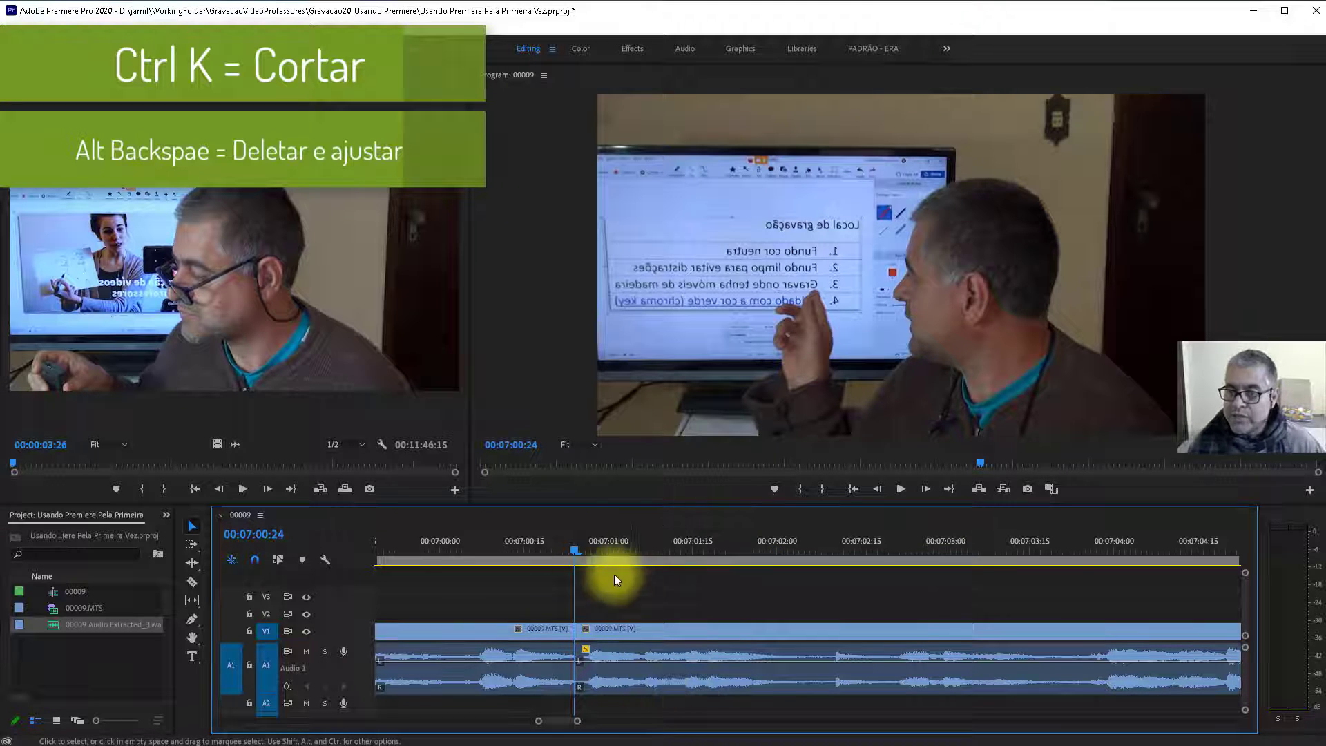
left_click_drag(577, 550, 724, 581)
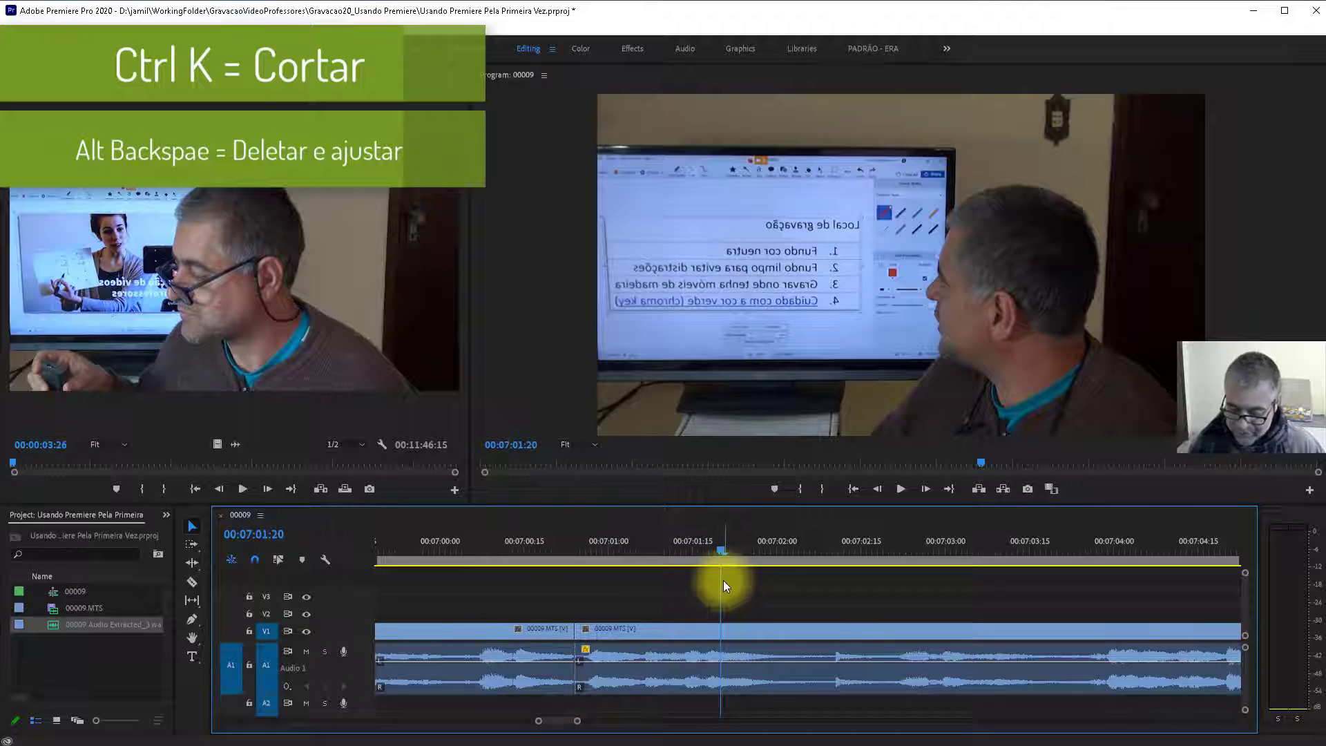
key("space")
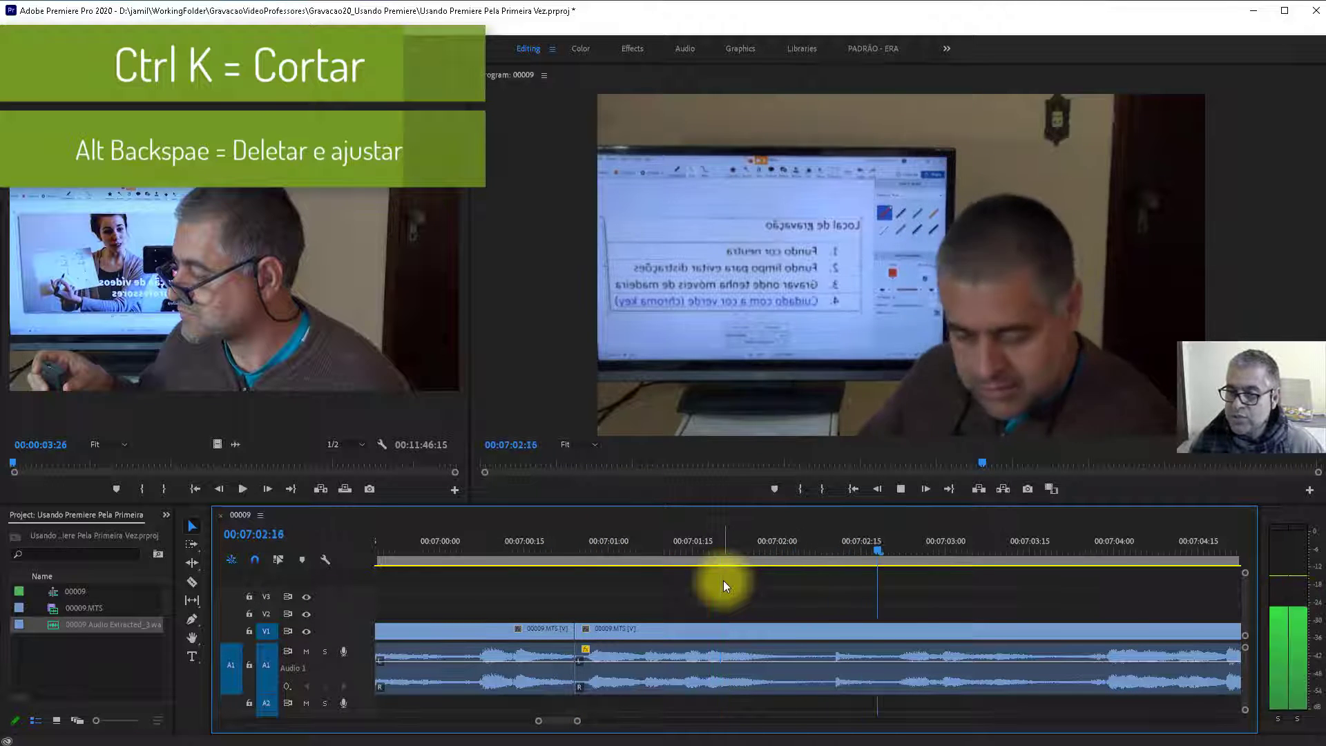
key("space")
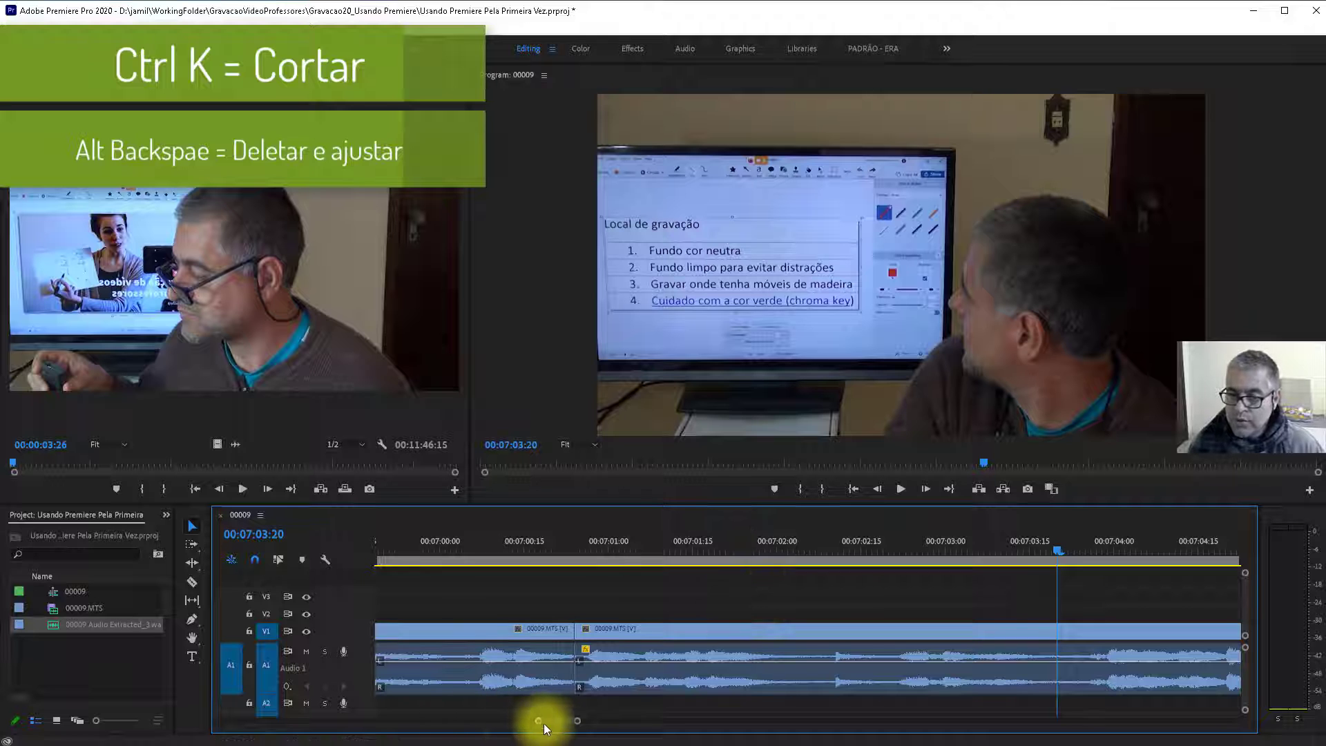
left_click_drag(557, 721, 605, 725)
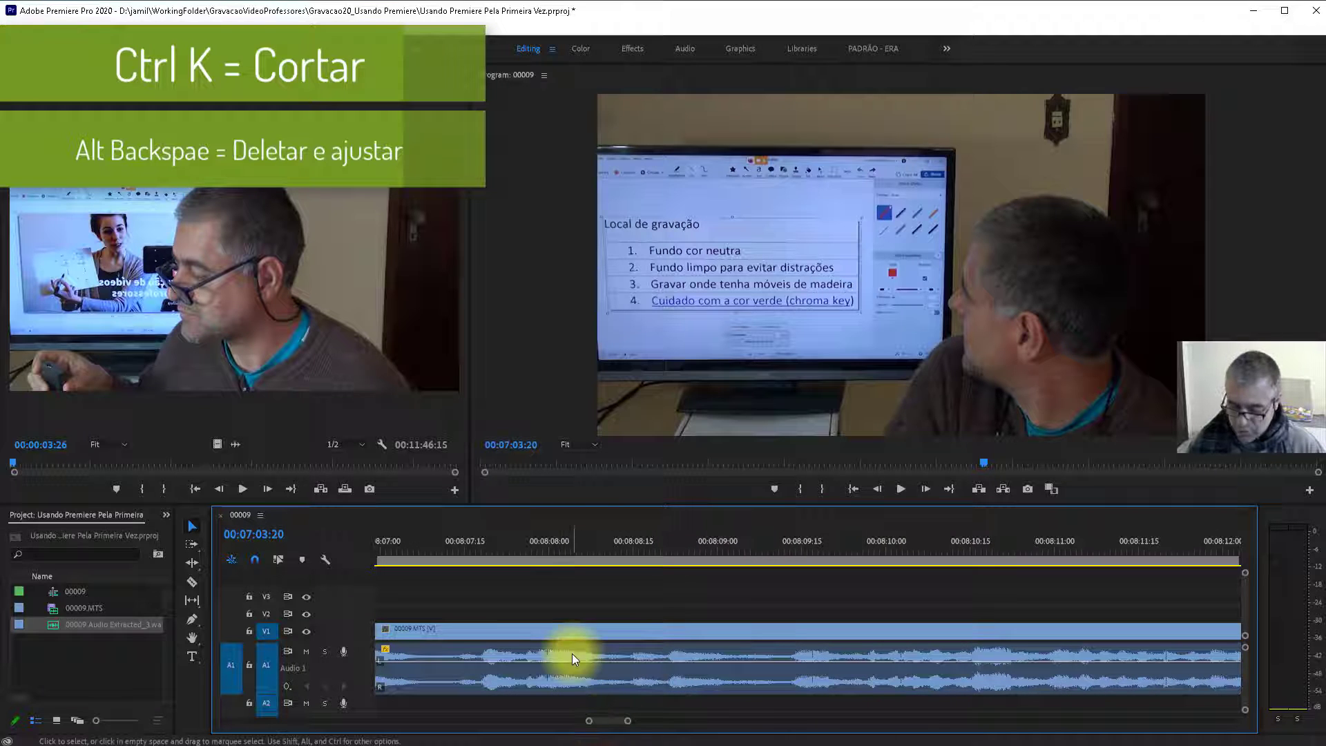
key("minus")
key("minus")
- Zoom the timeline out further to see the whole 00009 sequence
key("minus")
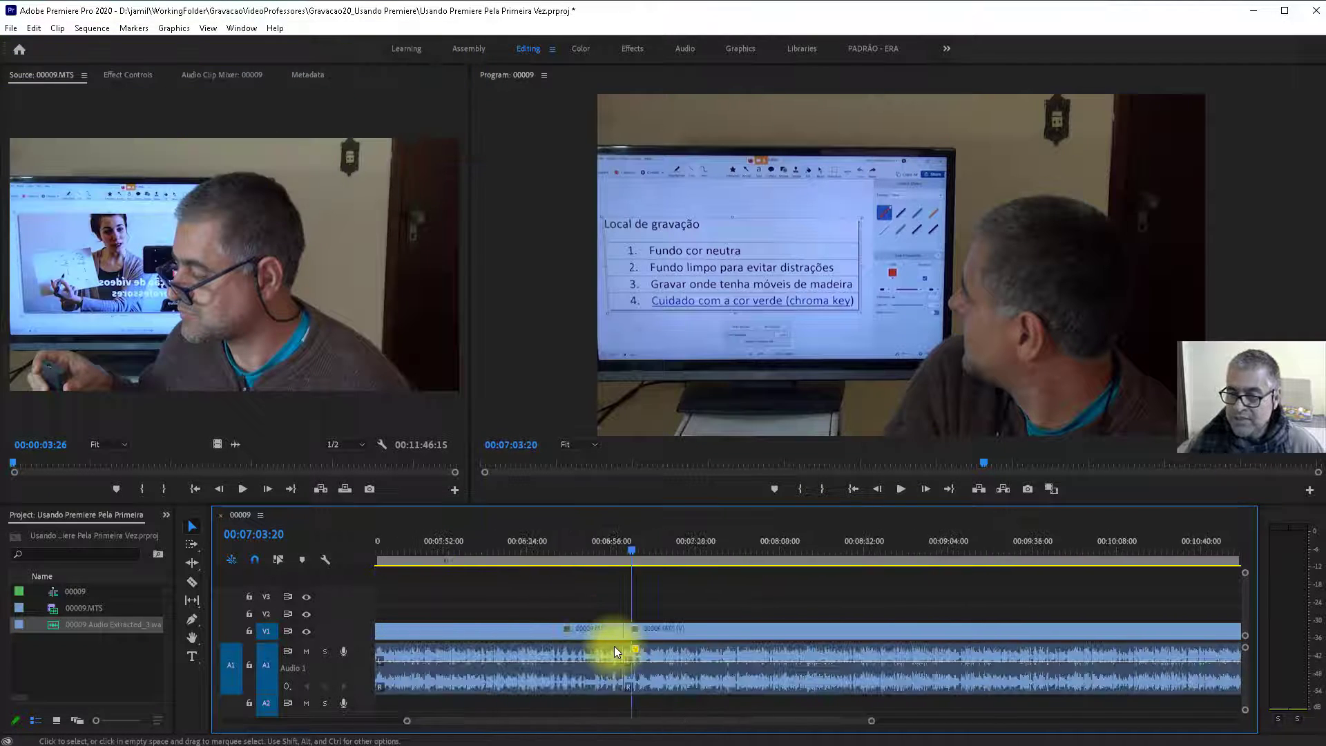
key("minus")
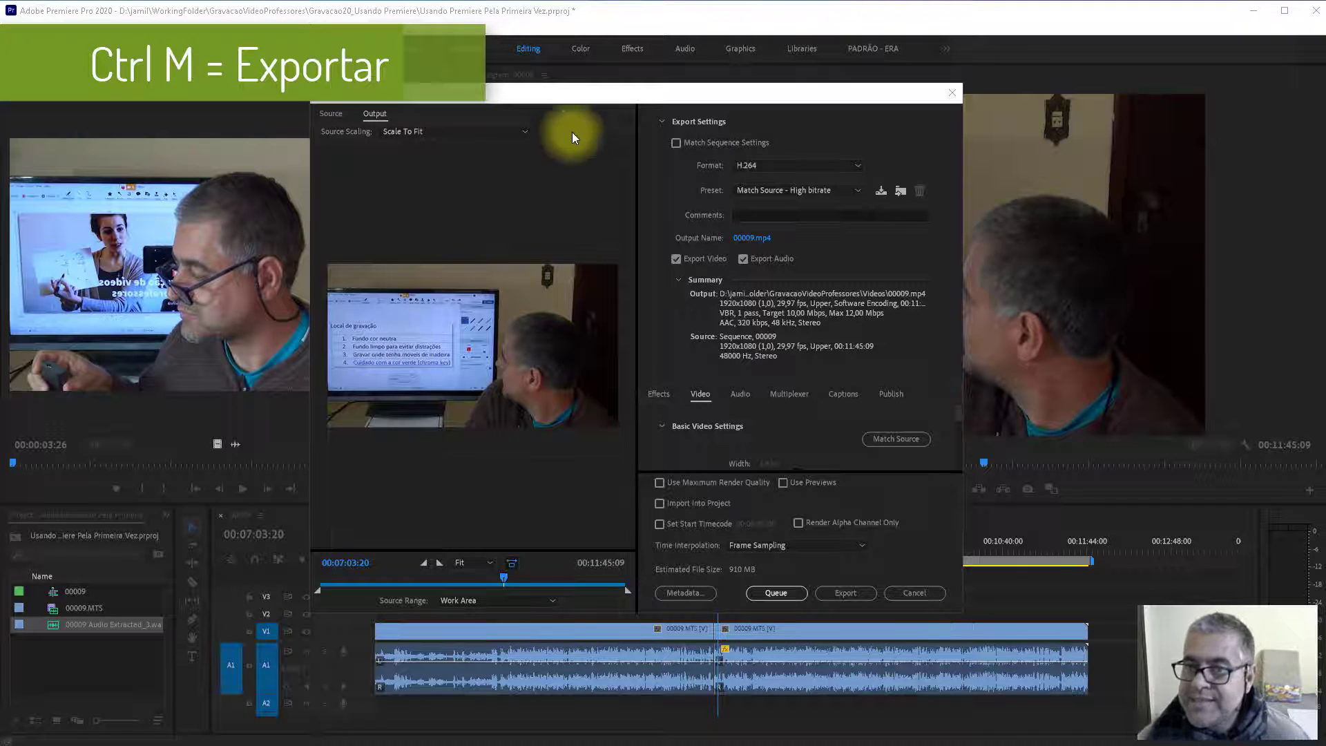
- Choose the YouTube 1080p Full HD preset, exporting 00009.mp4 to the Videos folder
left_click_drag(638, 94, 620, 97)
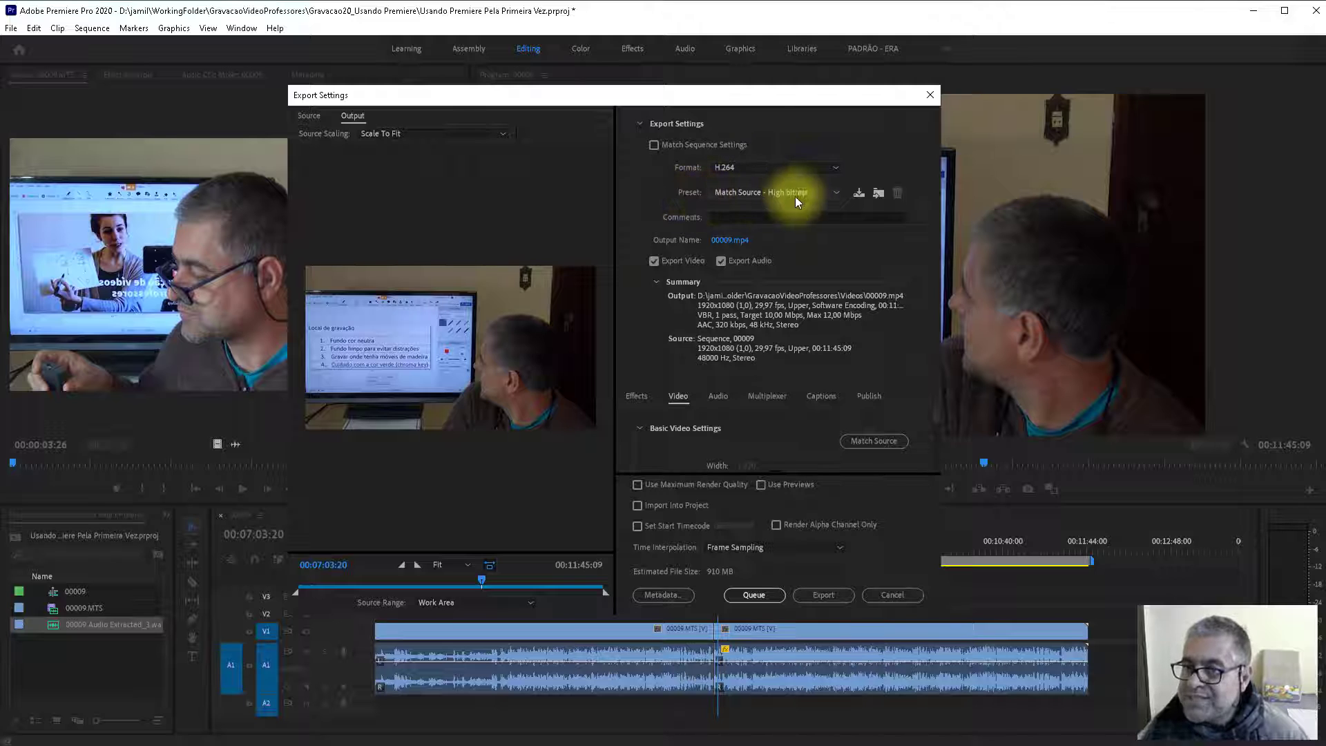
left_click(840, 193)
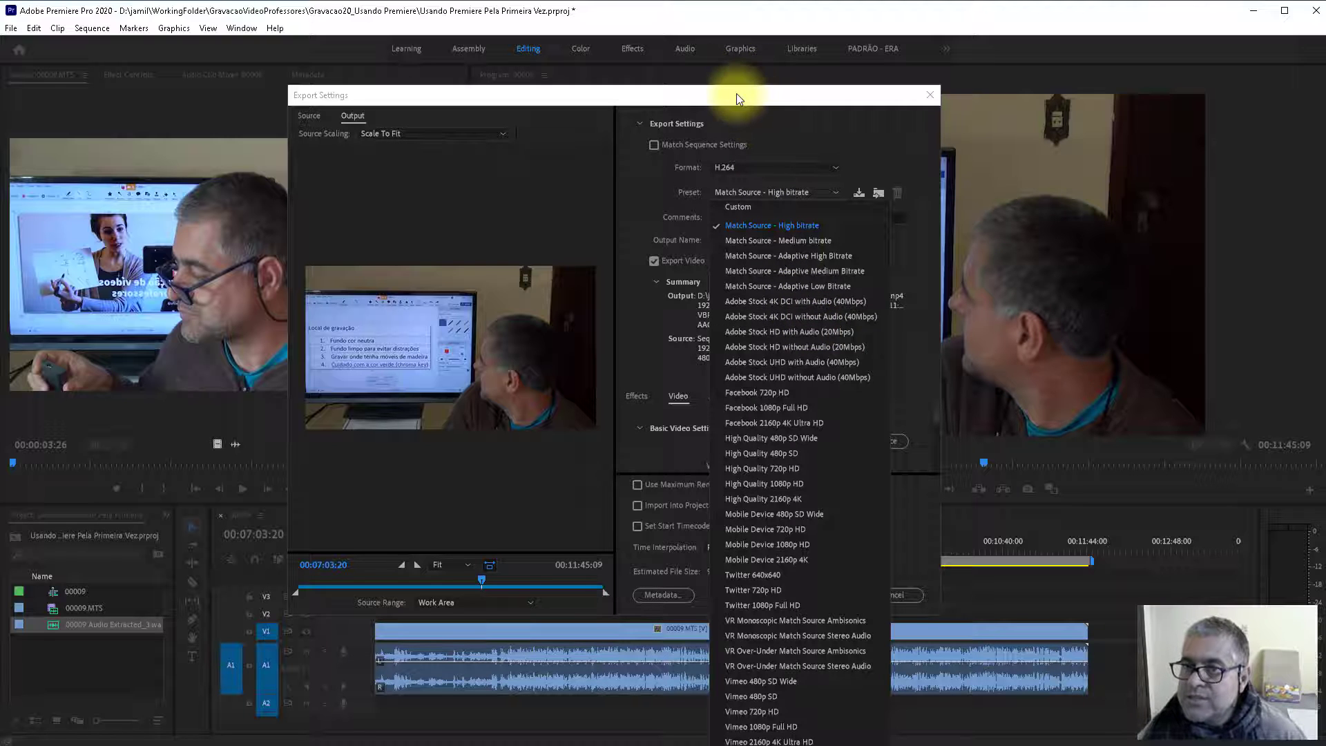
left_click_drag(737, 96, 743, 23)
left_click(828, 117)
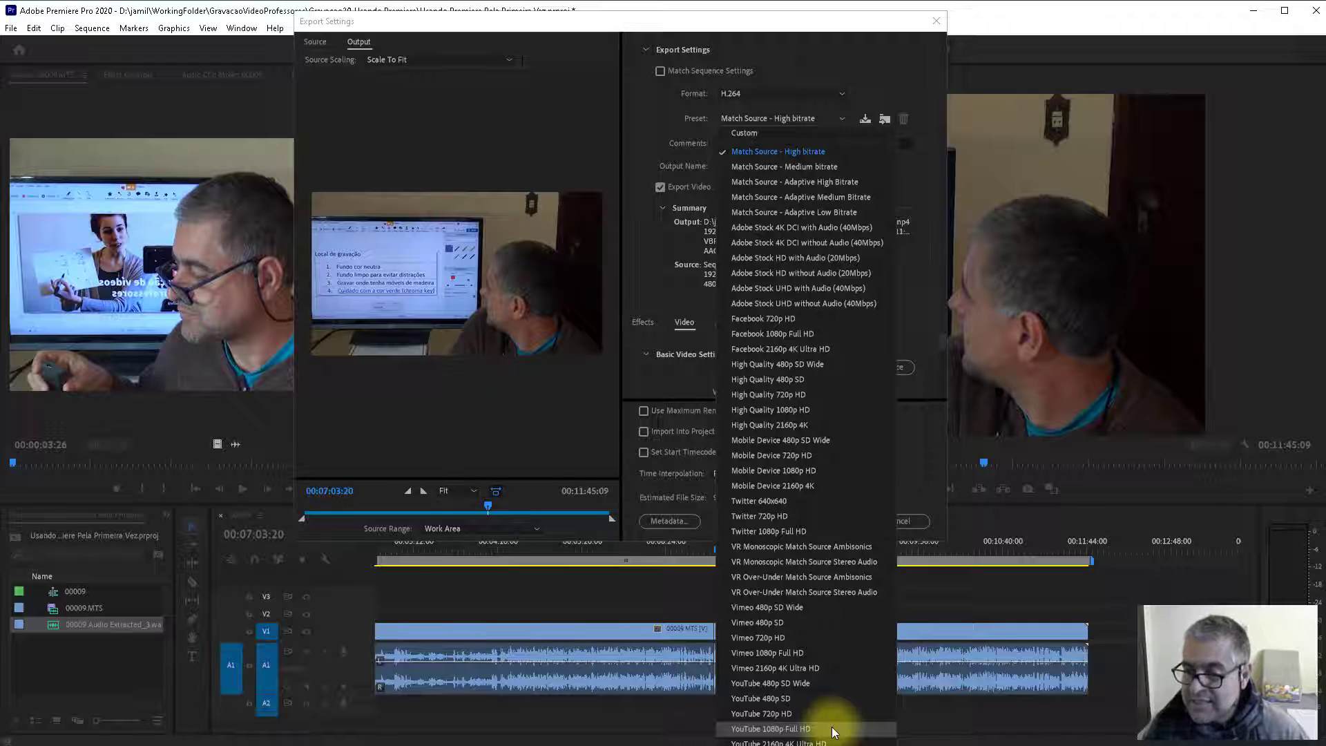
left_click(831, 727)
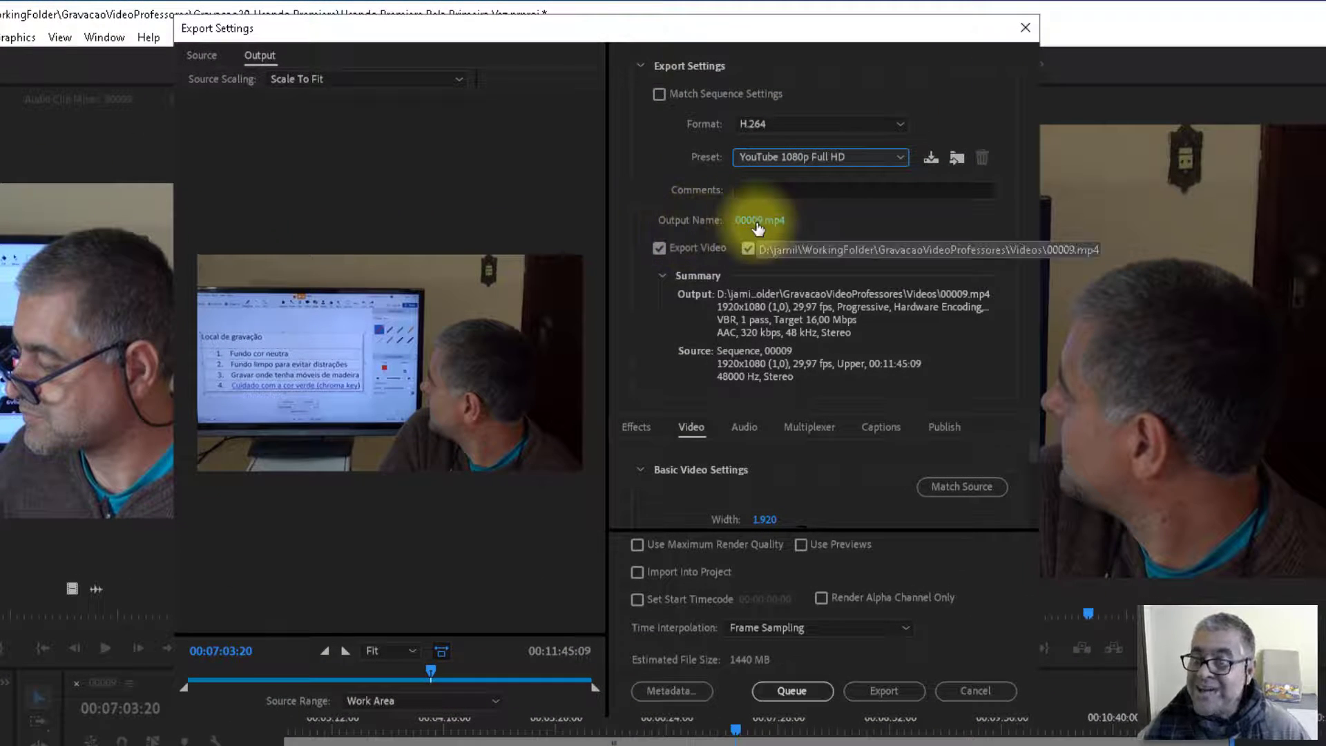
- Set the export output to UsandoPremiere.mp4 in the Gravacao20_Usando Premiere folder
left_click(757, 221)
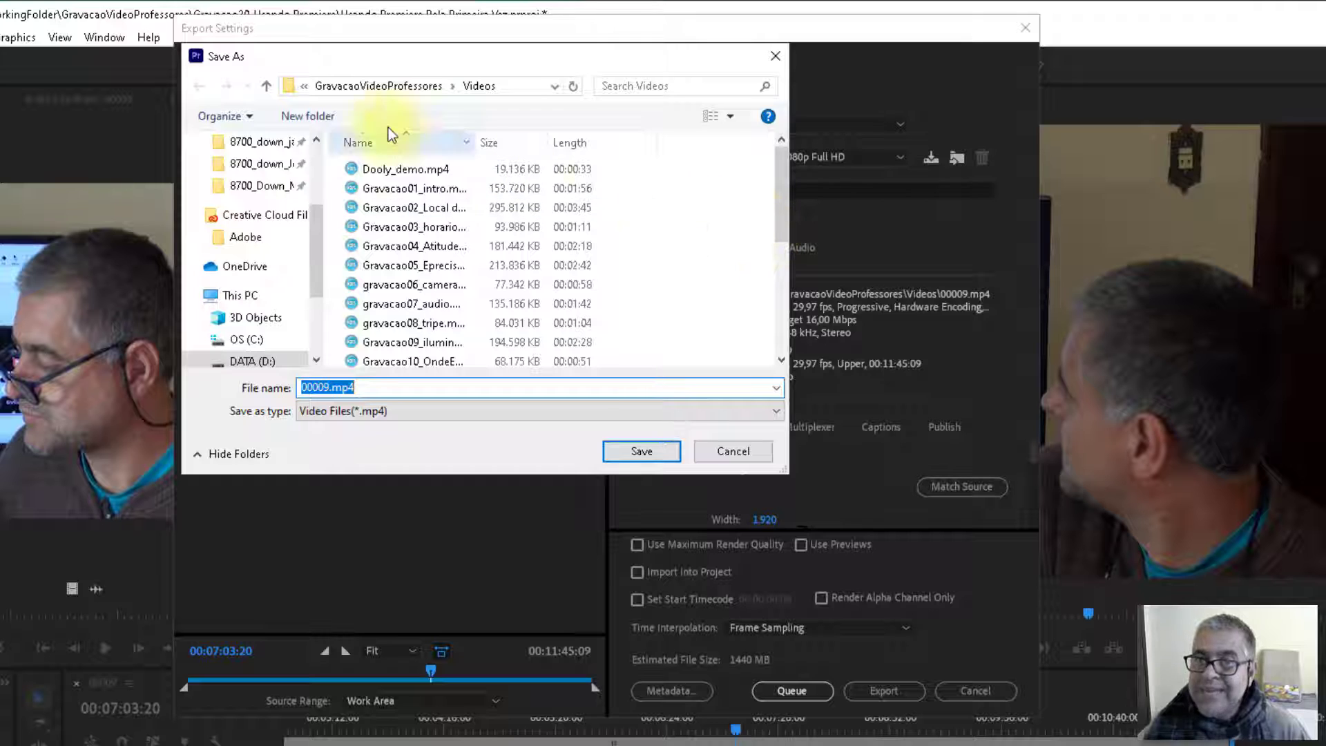
left_click(267, 87)
scroll(441, 185, "down", 5)
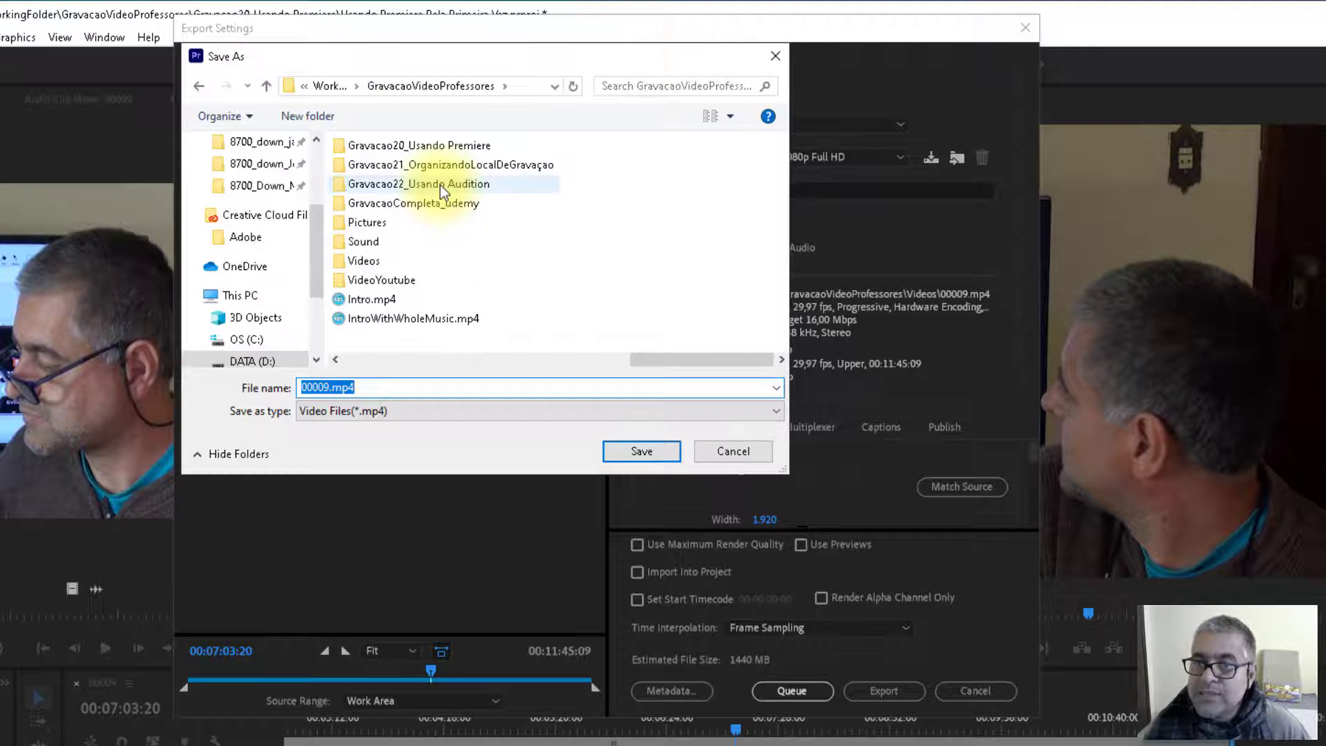
double_click(420, 144)
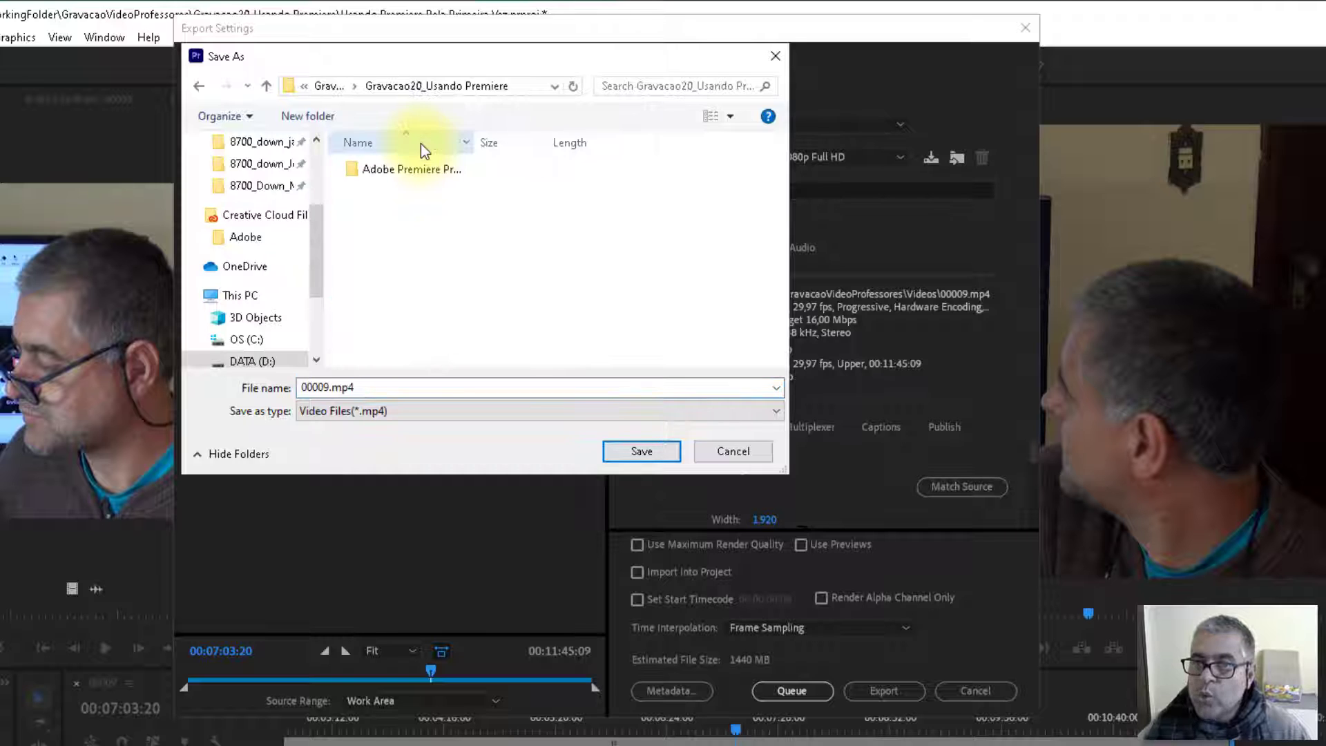
double_click(432, 387)
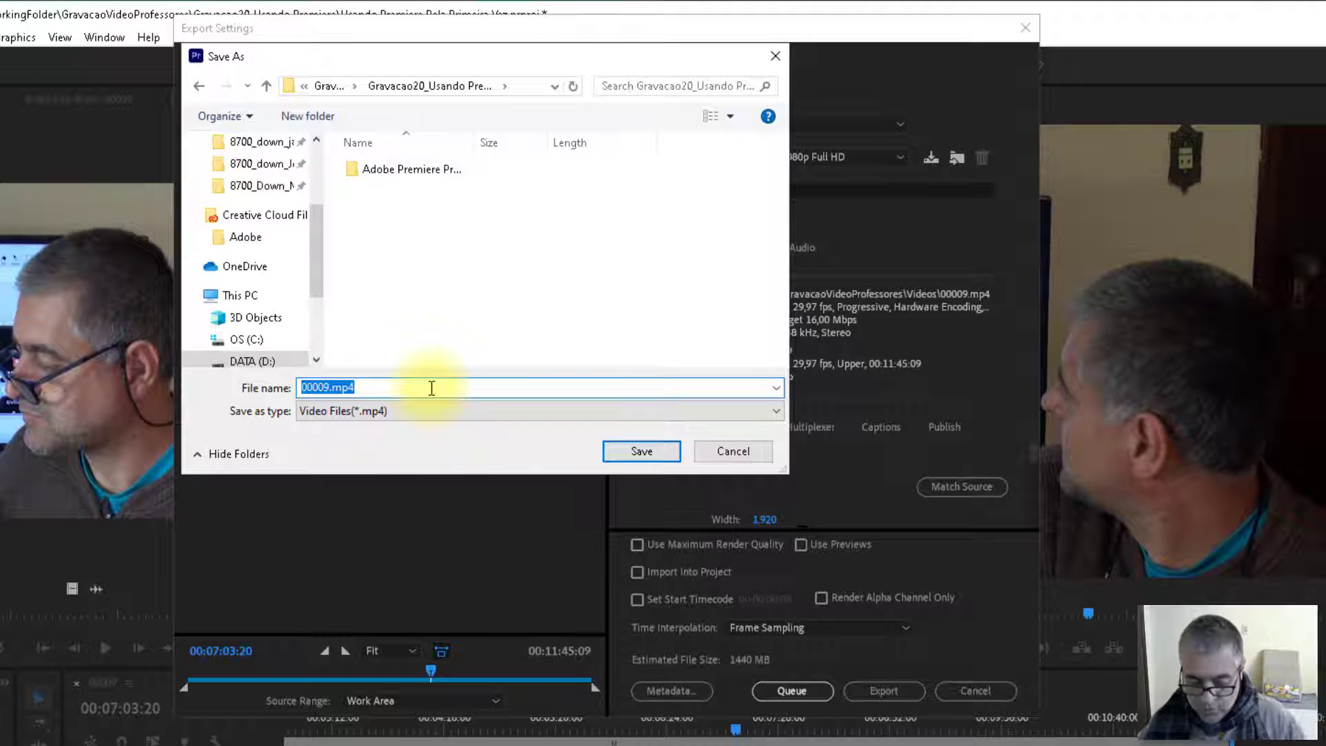
type("Usando")
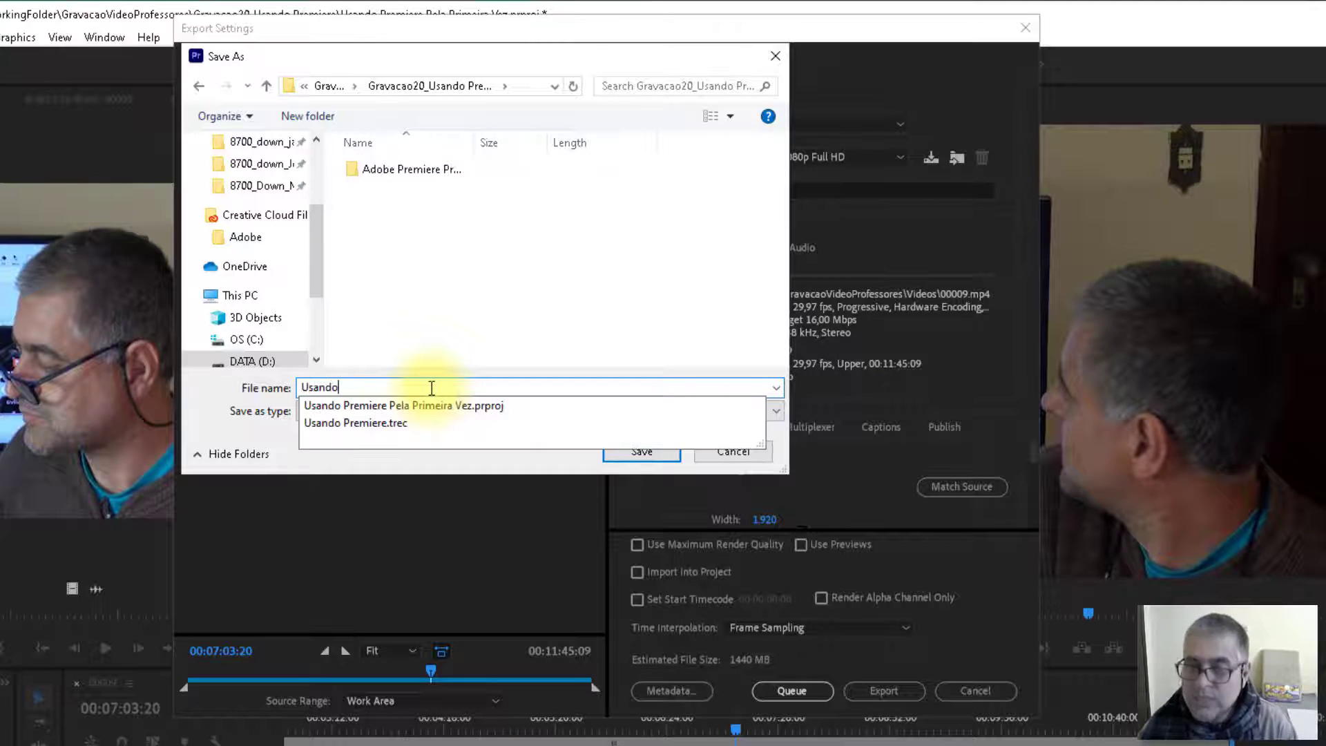
type("Premiere")
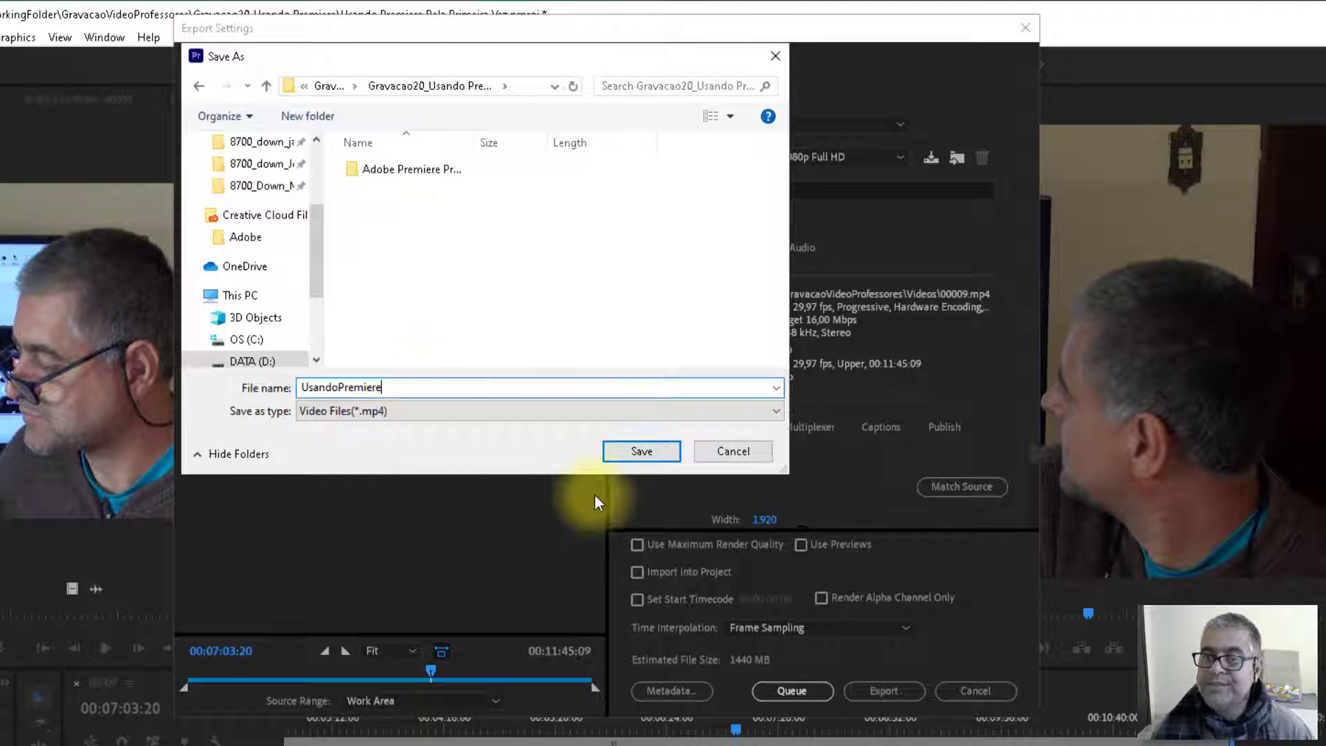
left_click(636, 451)
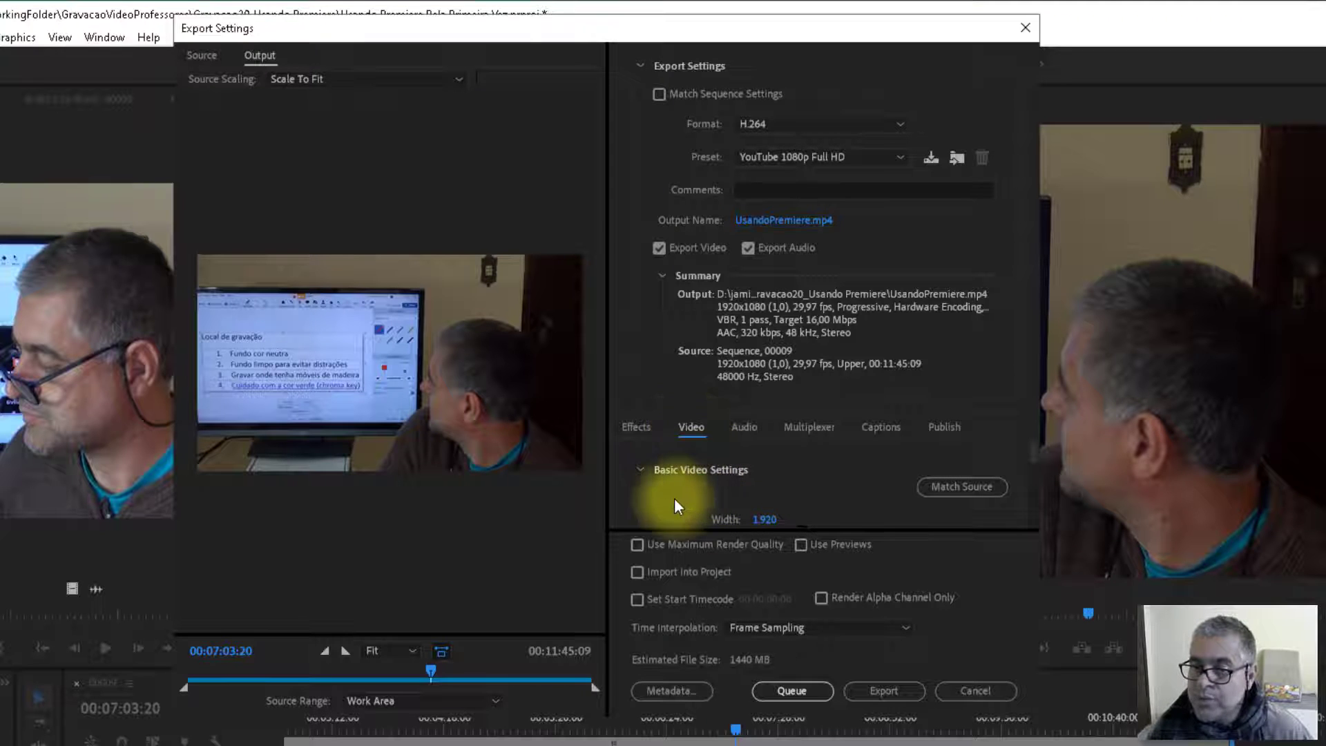
- First try a target bitrate of 8 Mbps in the Video bitrate settings
scroll(641, 499, "down", 1)
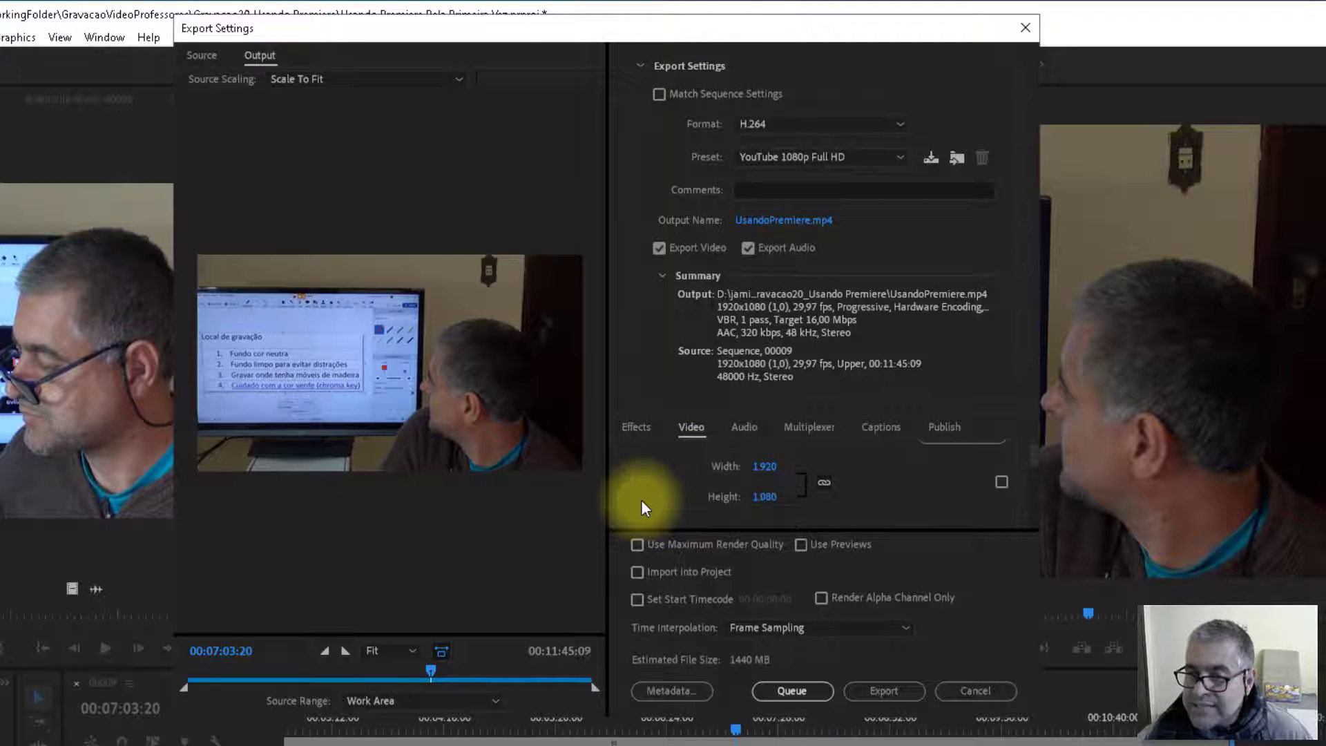
scroll(640, 499, "down", 1)
scroll(640, 499, "down", 1)
scroll(640, 499, "down", 1)
scroll(641, 499, "down", 1)
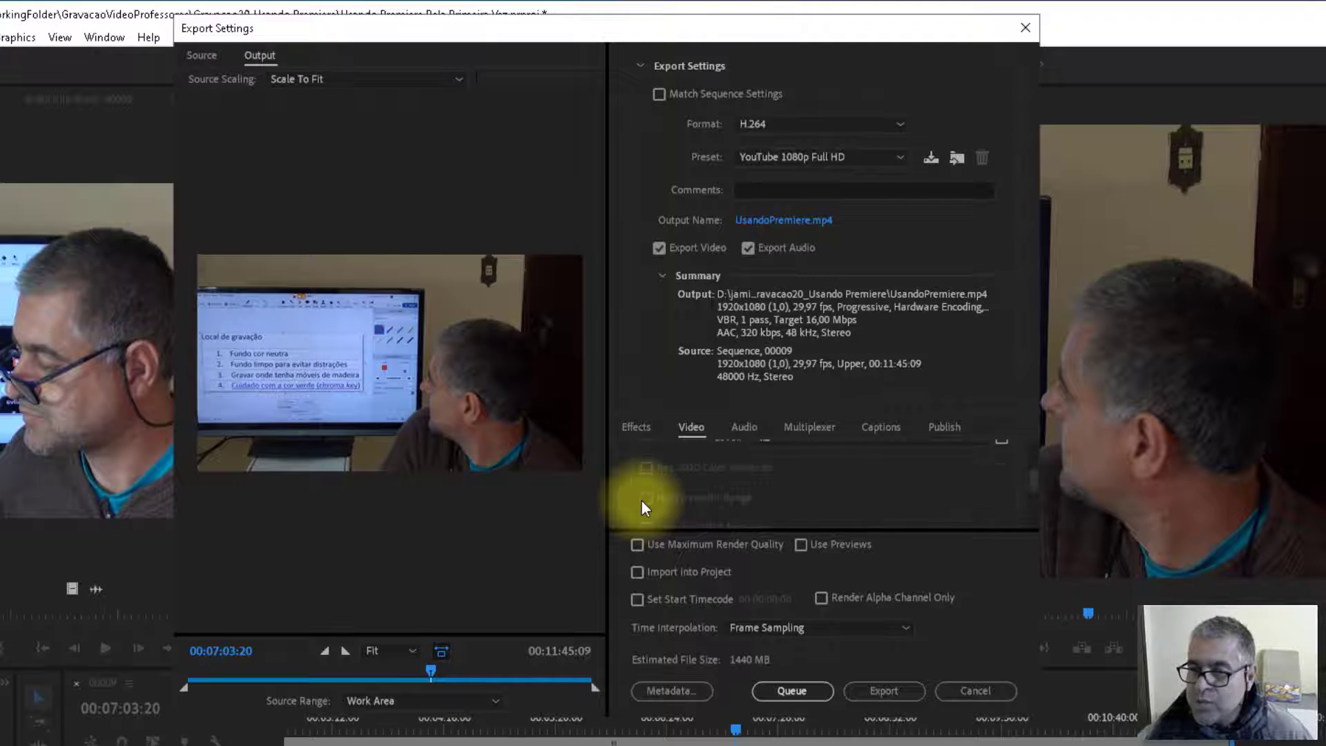
scroll(641, 501, "down", 1)
scroll(642, 501, "down", 1)
scroll(641, 501, "down", 1)
scroll(641, 502, "down", 1)
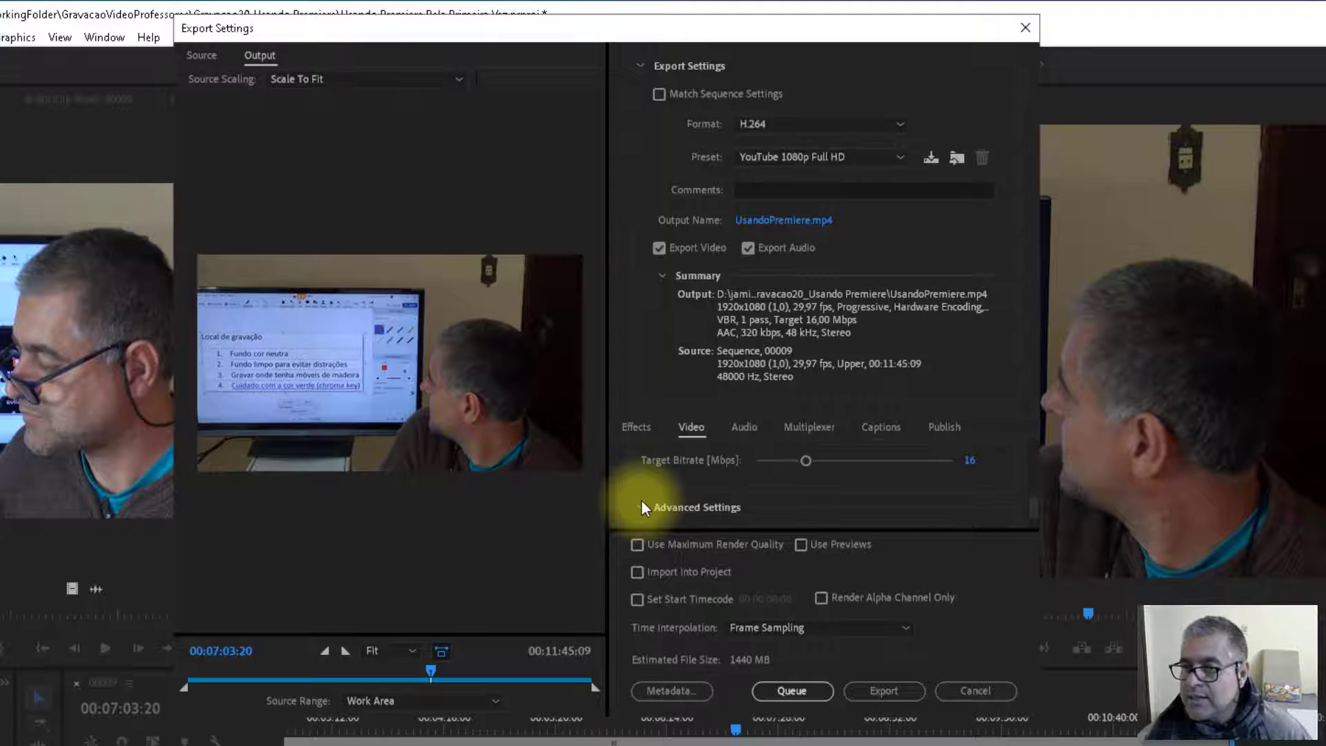
scroll(643, 506, "up", 1)
scroll(643, 507, "down", 1)
scroll(643, 506, "up", 1)
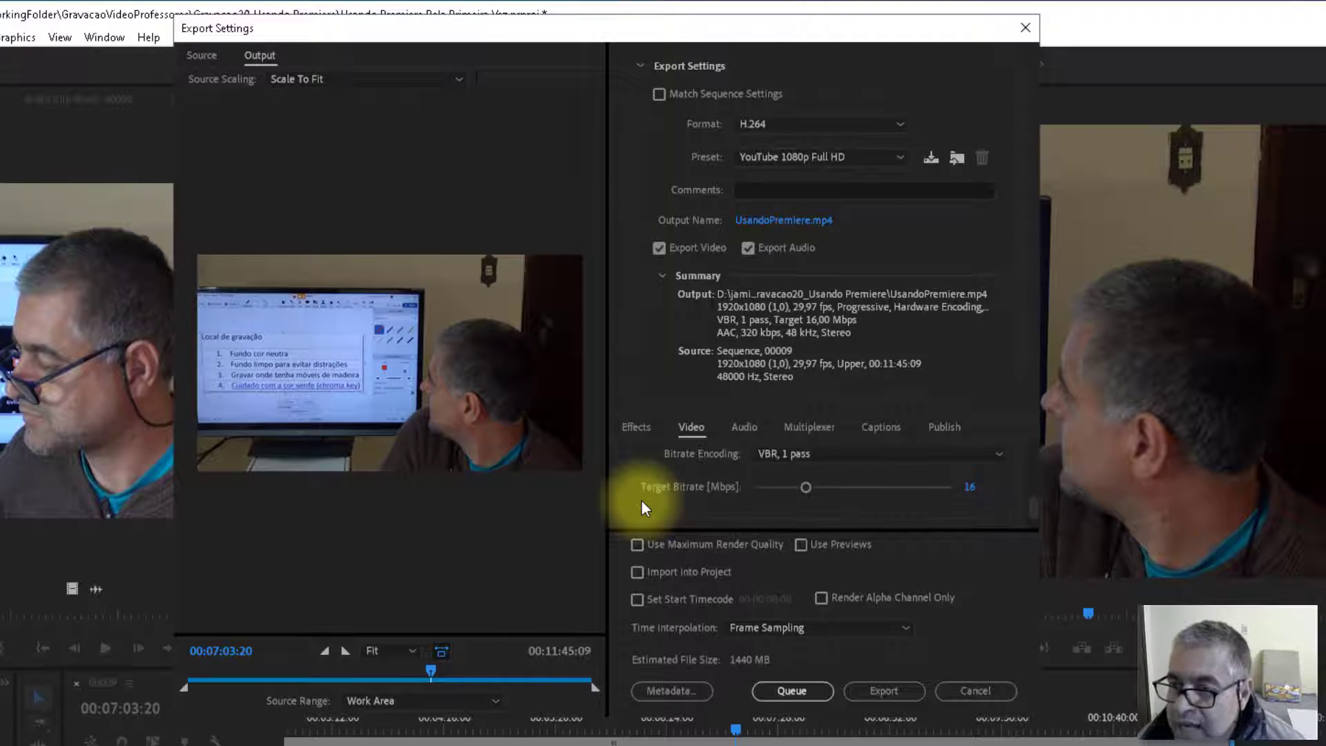
left_click(970, 488)
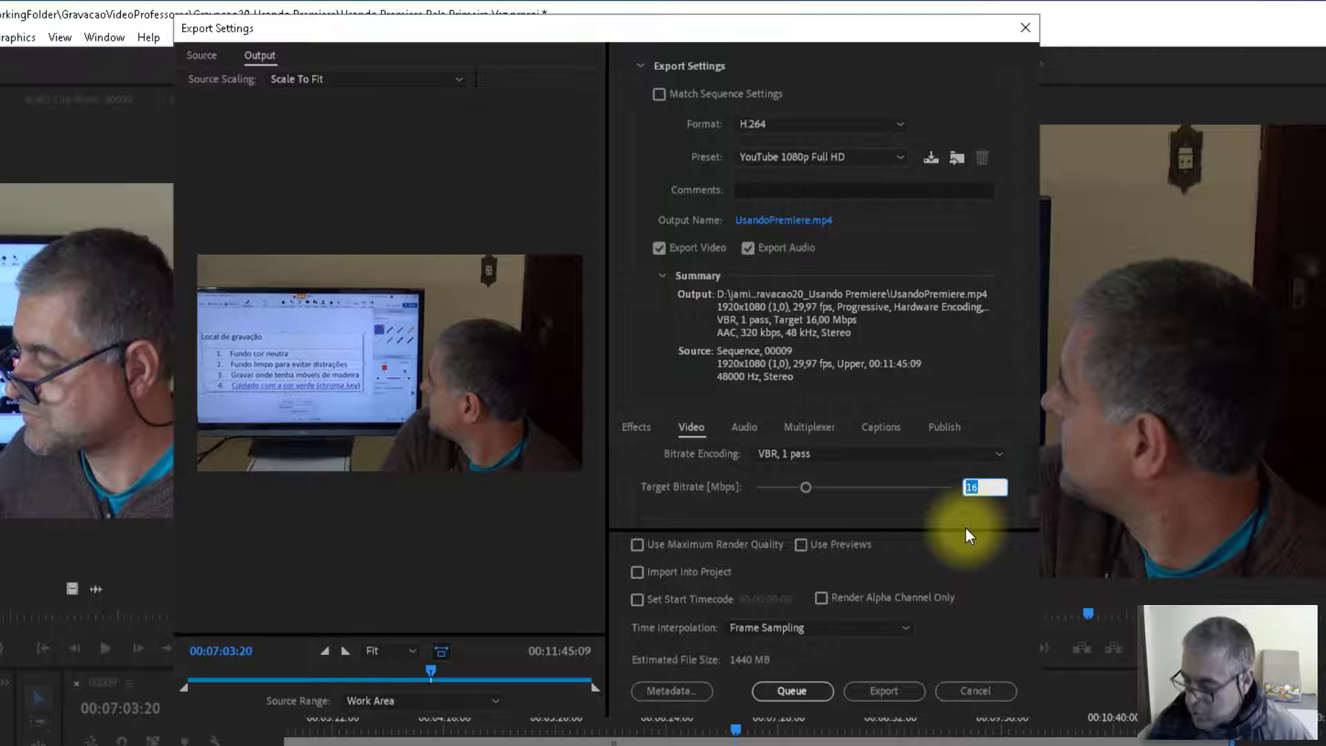
type("8")
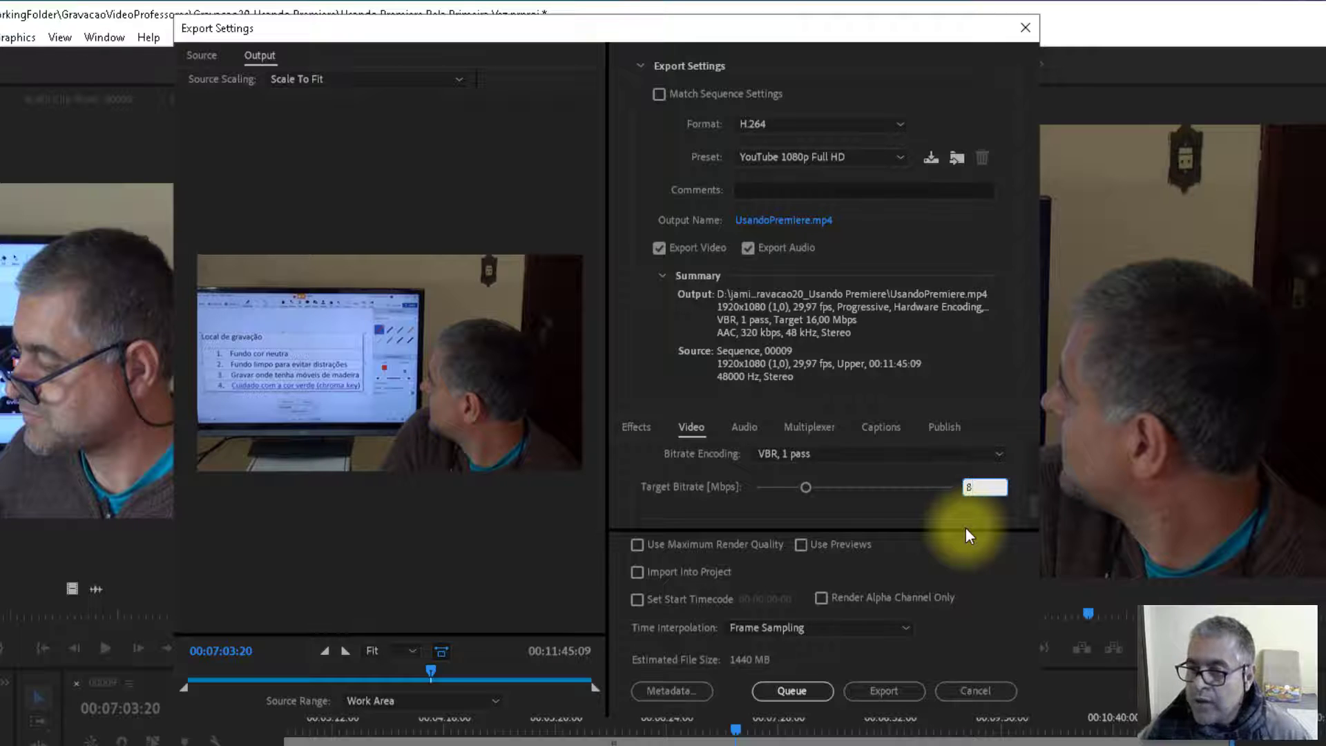
key("Return")
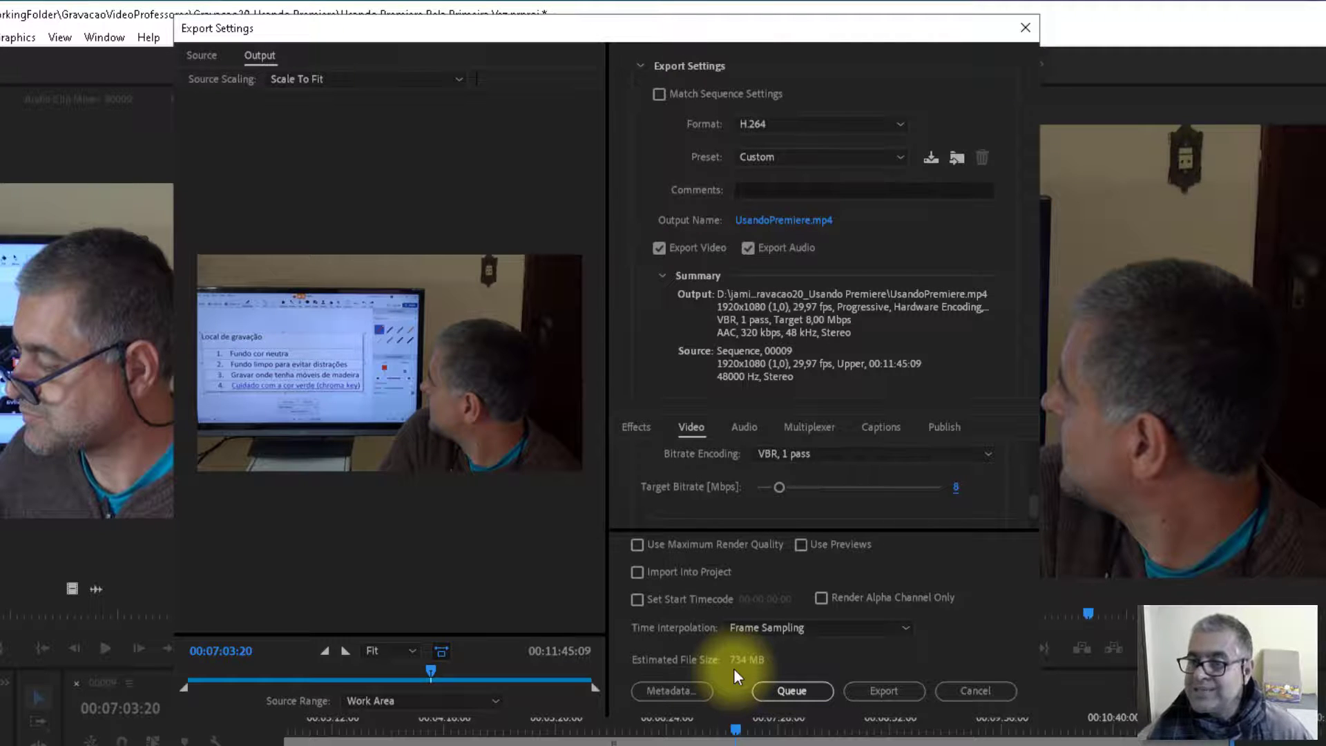
- Change the target bitrate to 10 Mbps for an estimated 910 MB file
left_click(955, 489)
type("1")
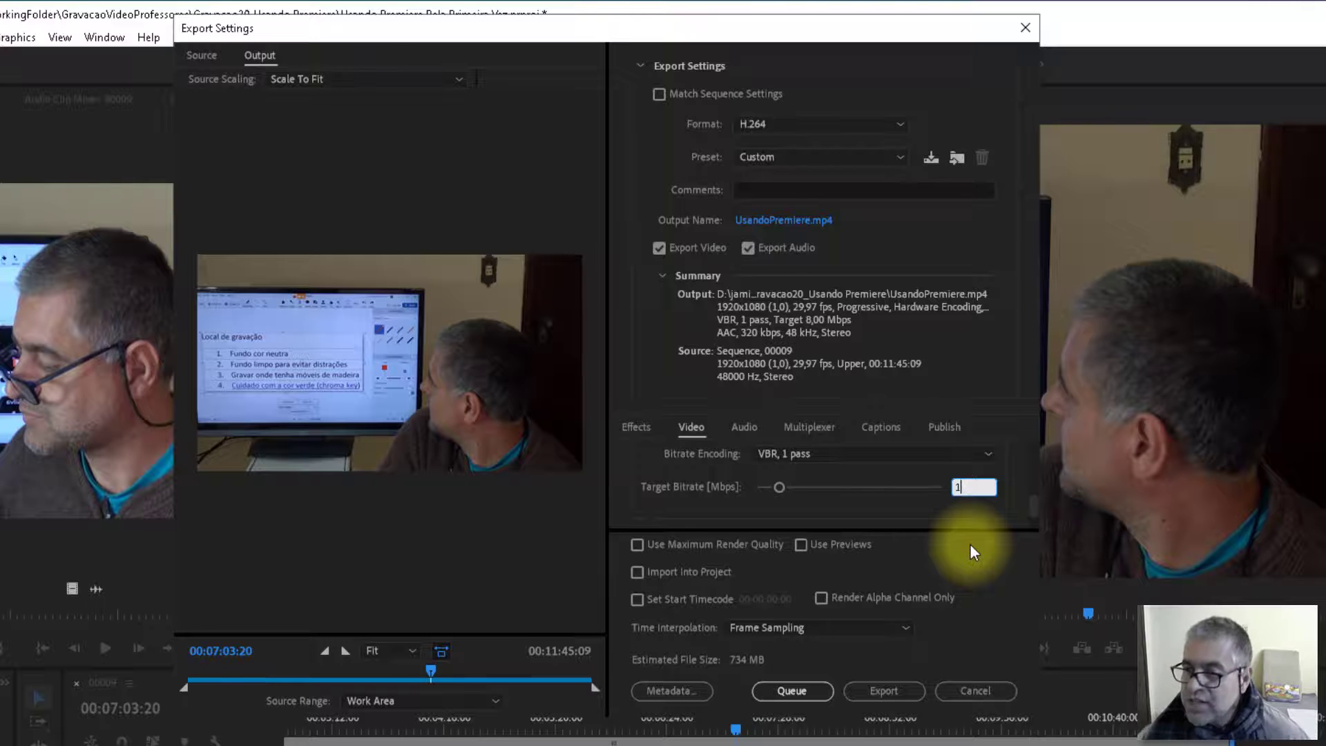
type("0")
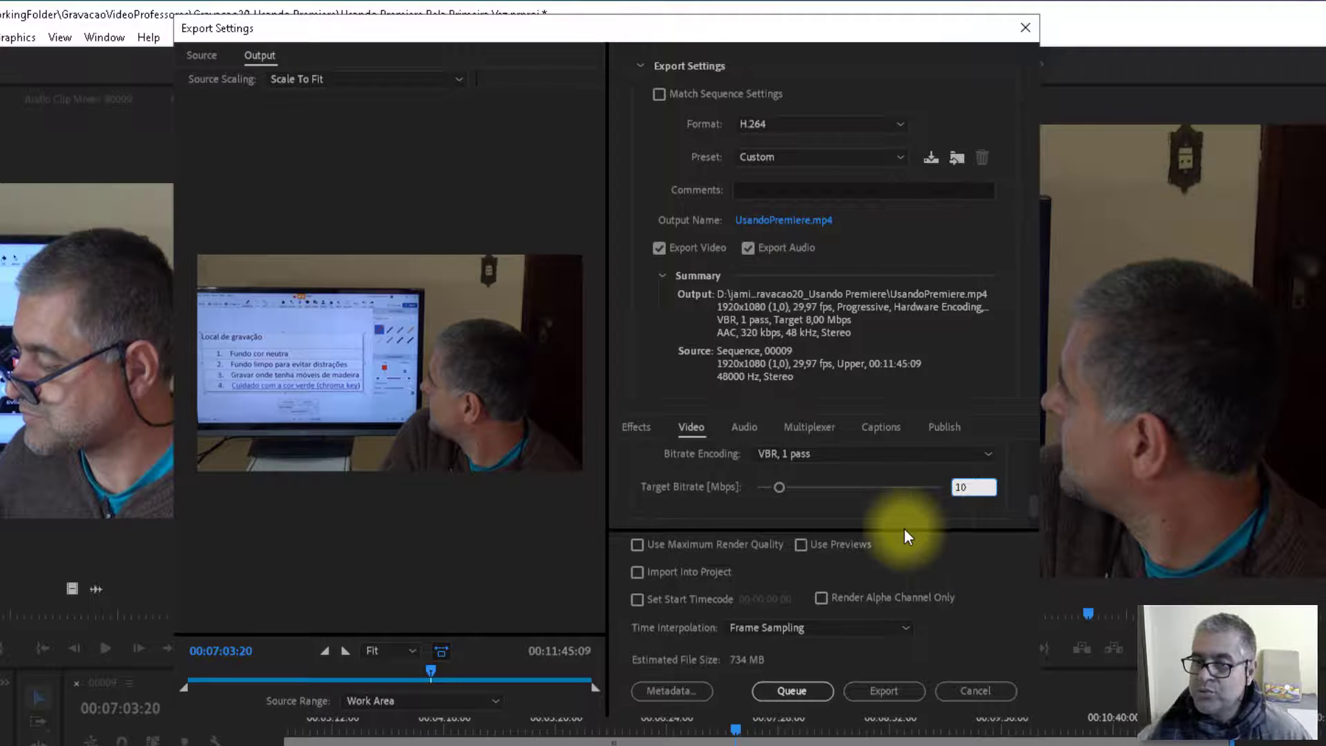
key("Return")
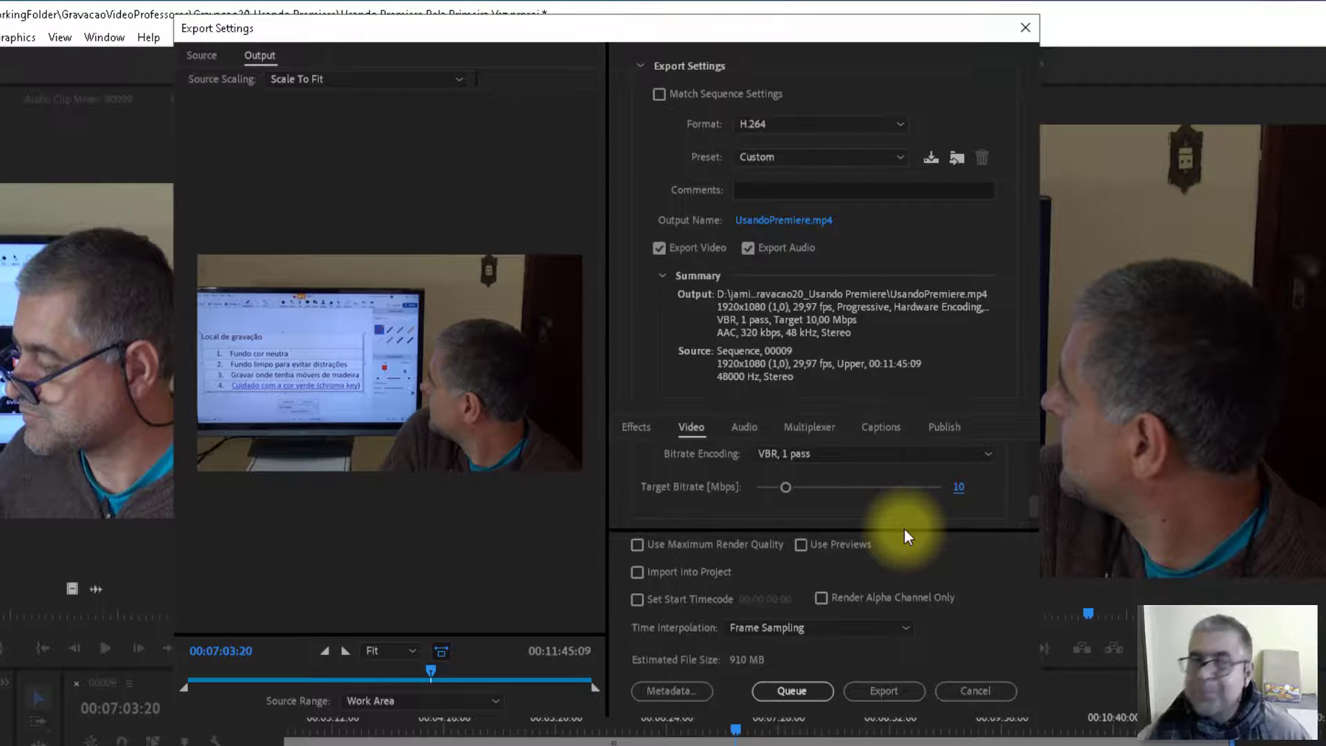